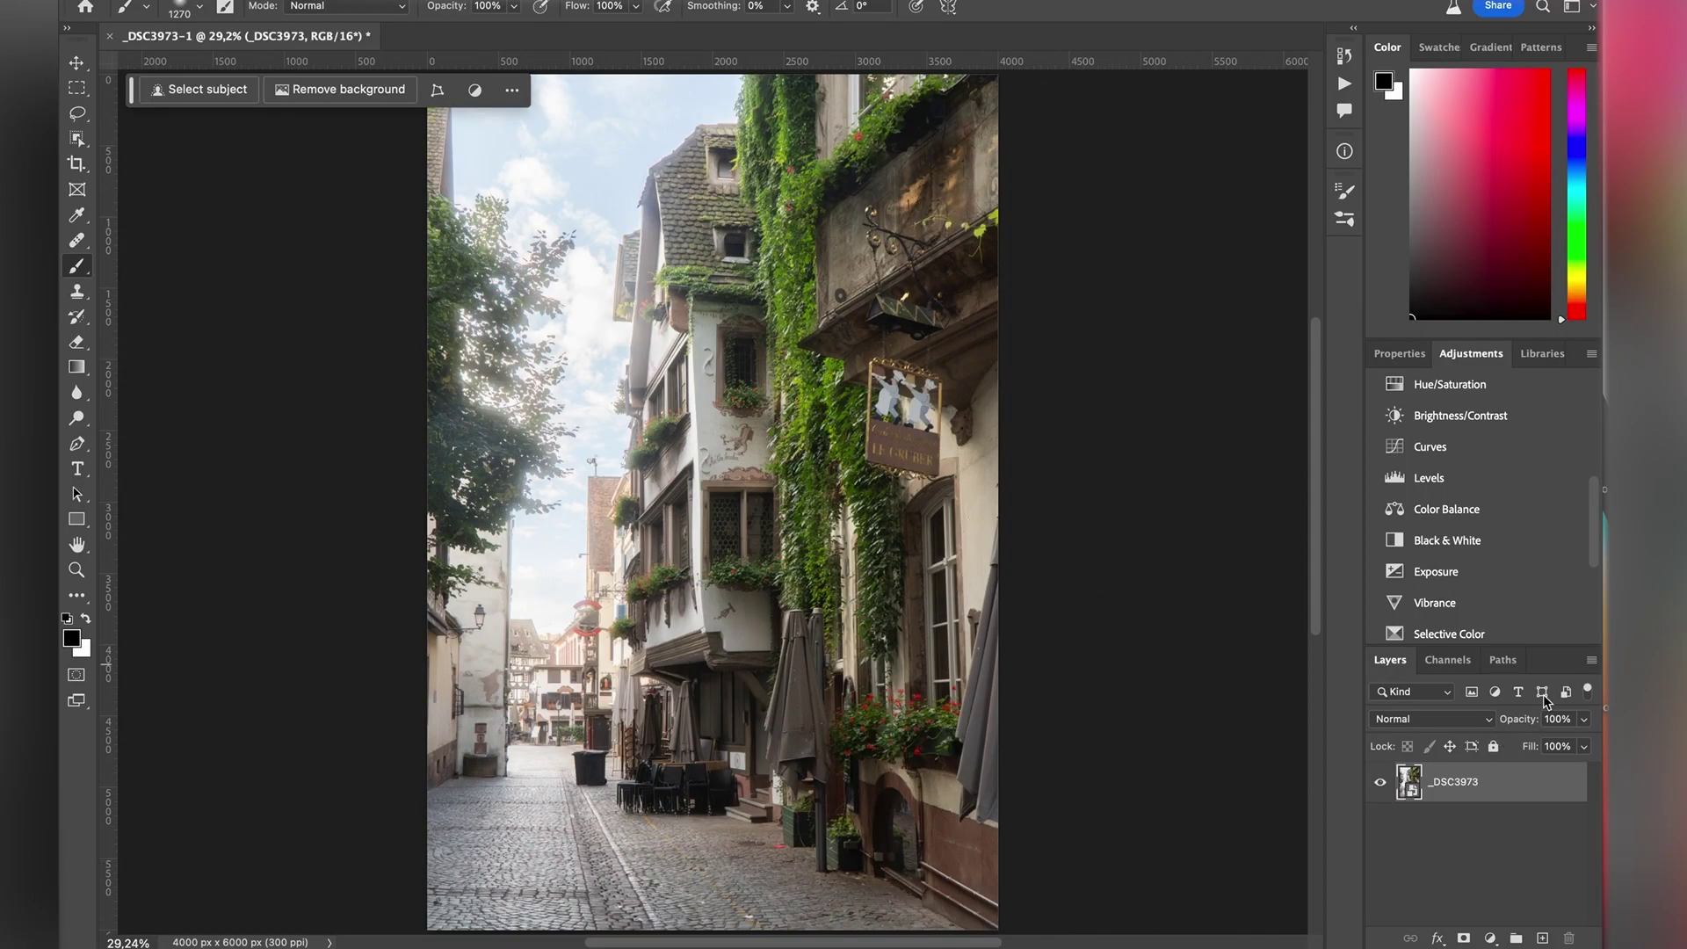
# Review the photo's Camera Raw edits against the default look, then return to the document
pyautogui.doubleClick(1409, 782)
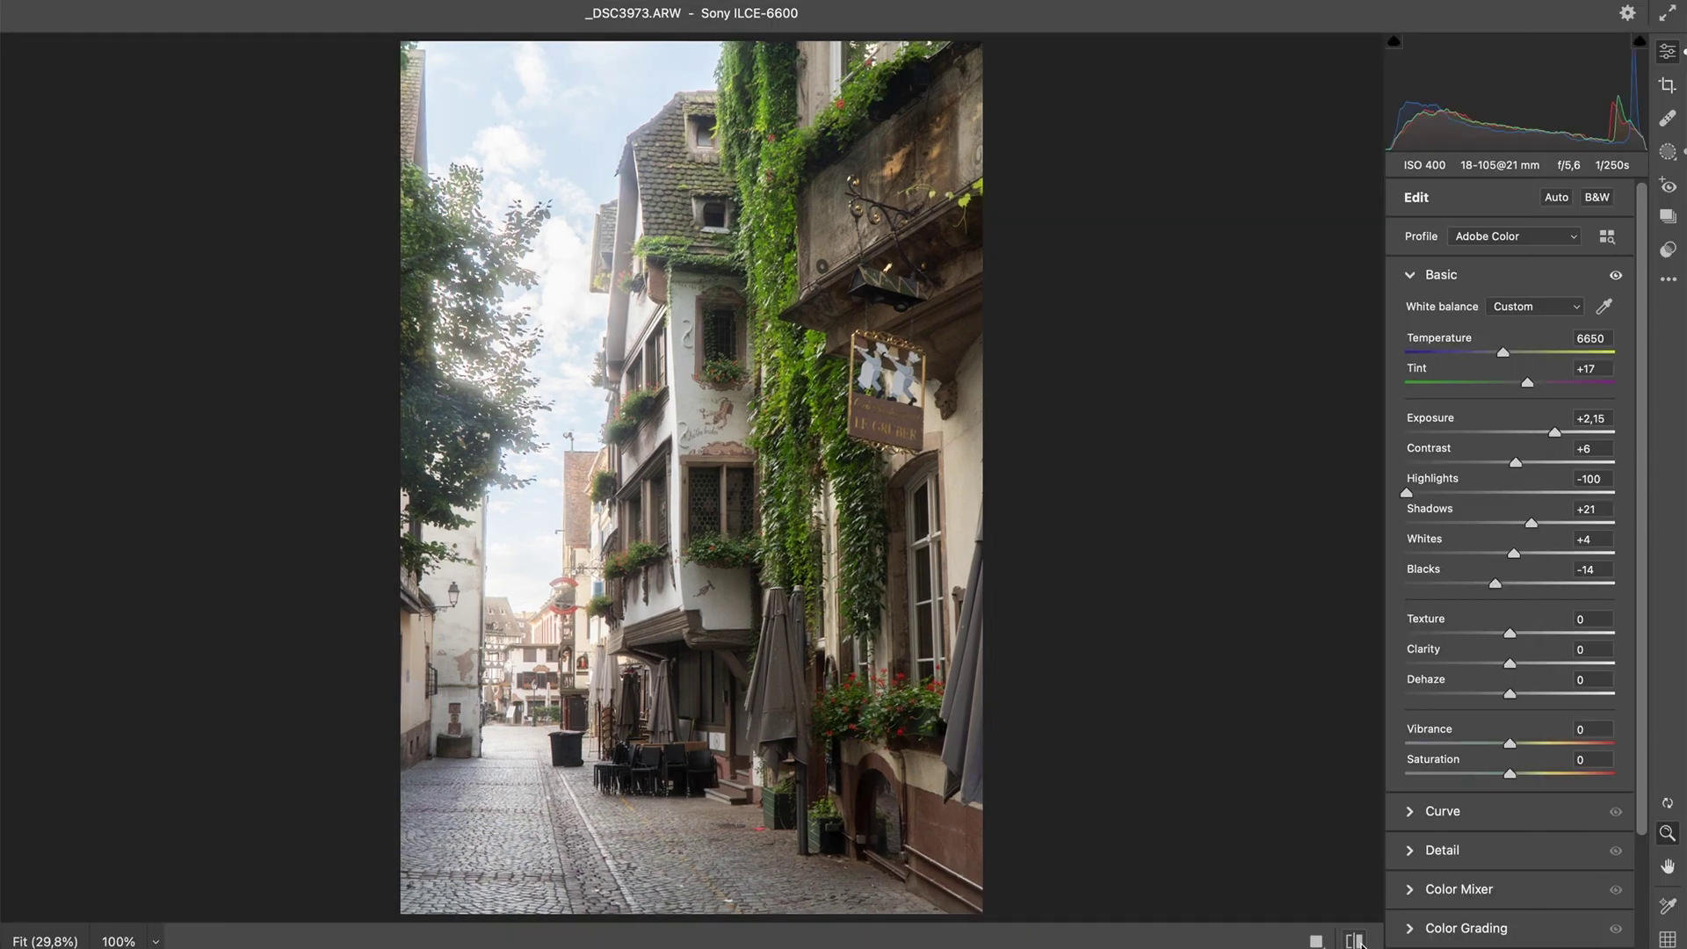
pyautogui.press('\\')
pyautogui.press('\\')
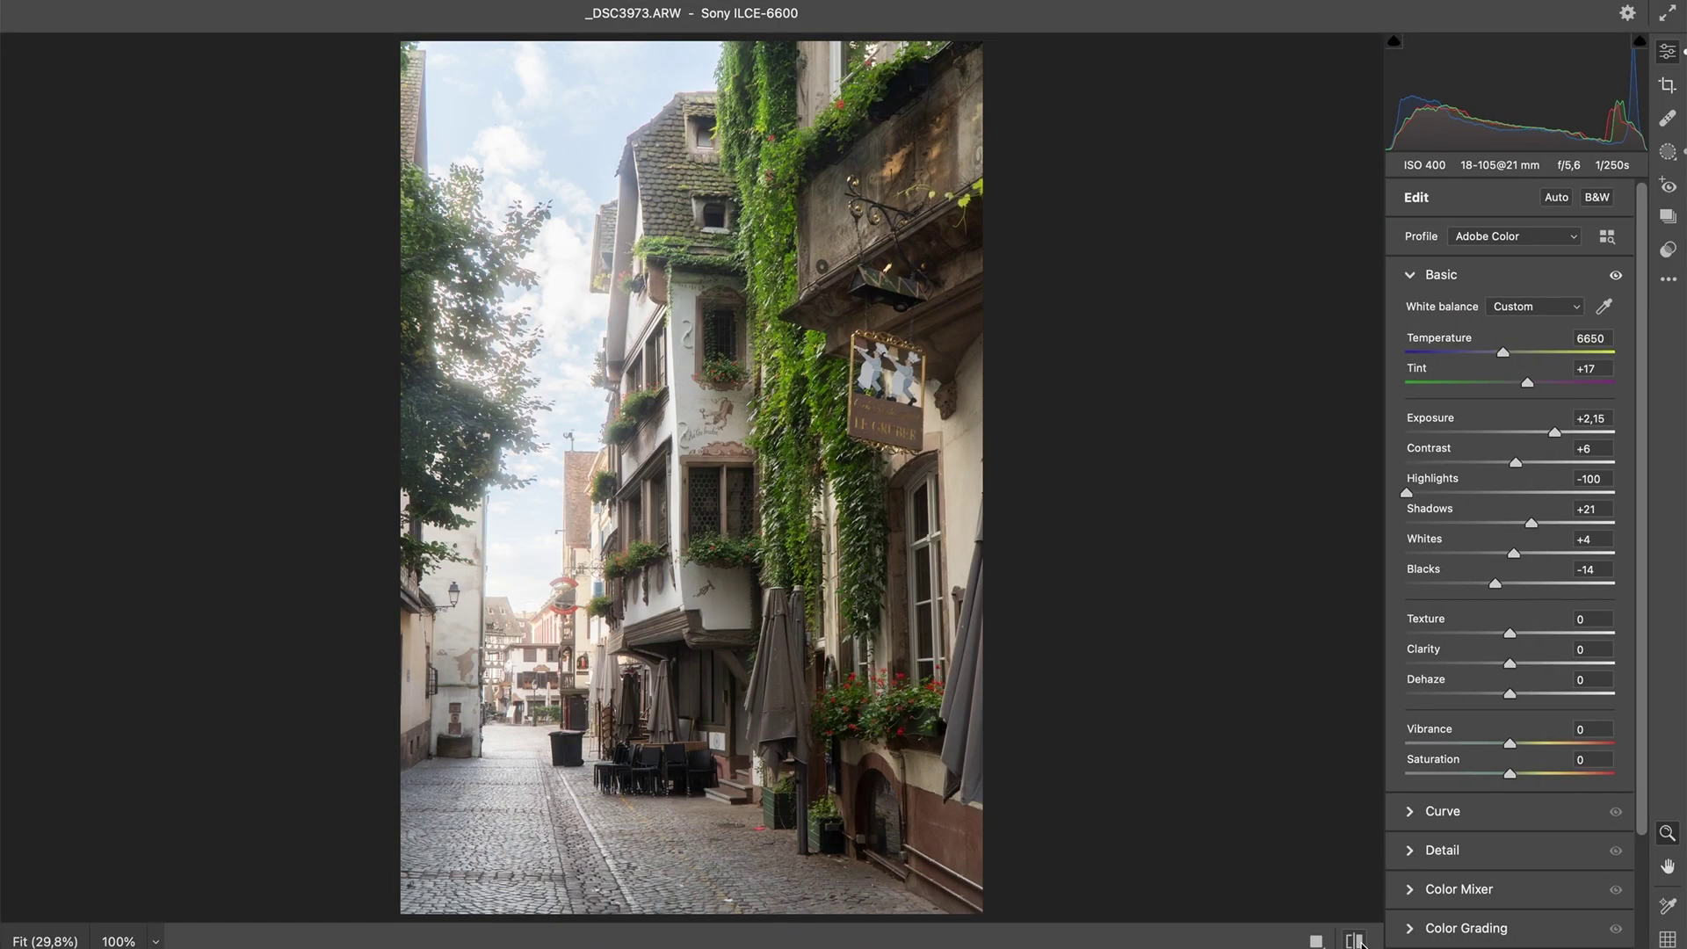
pyautogui.press('Return')
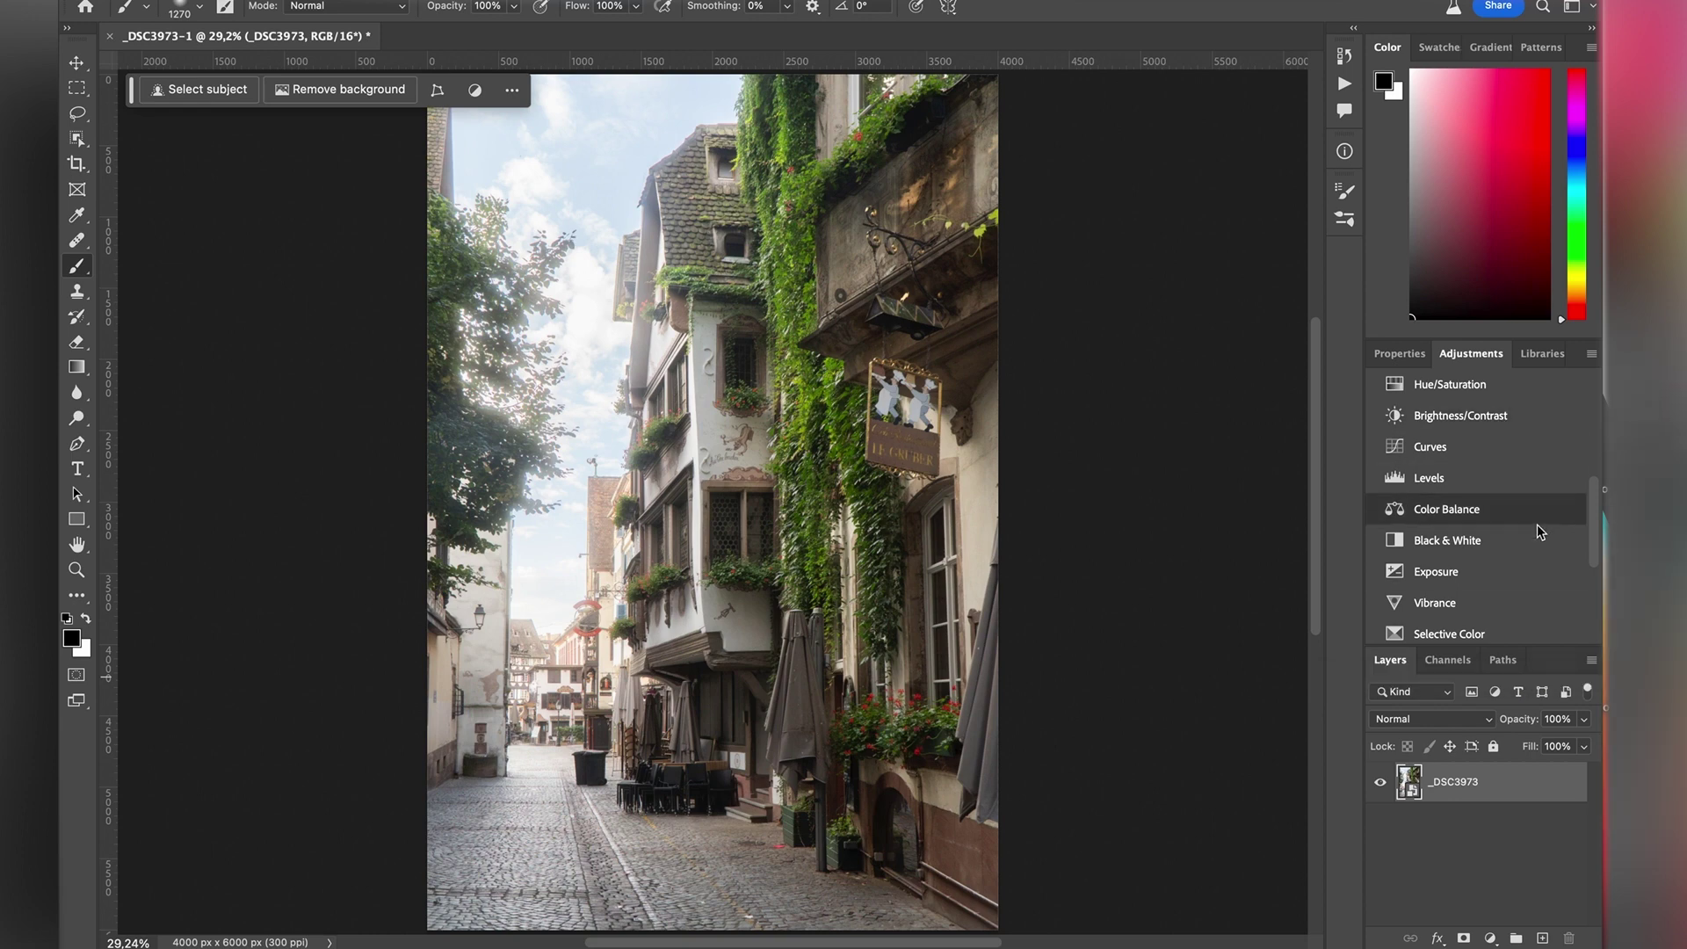
# Add a Curves 1 adjustment layer above _DSC3973 and target its curve instead of its mask
pyautogui.click(1430, 450)
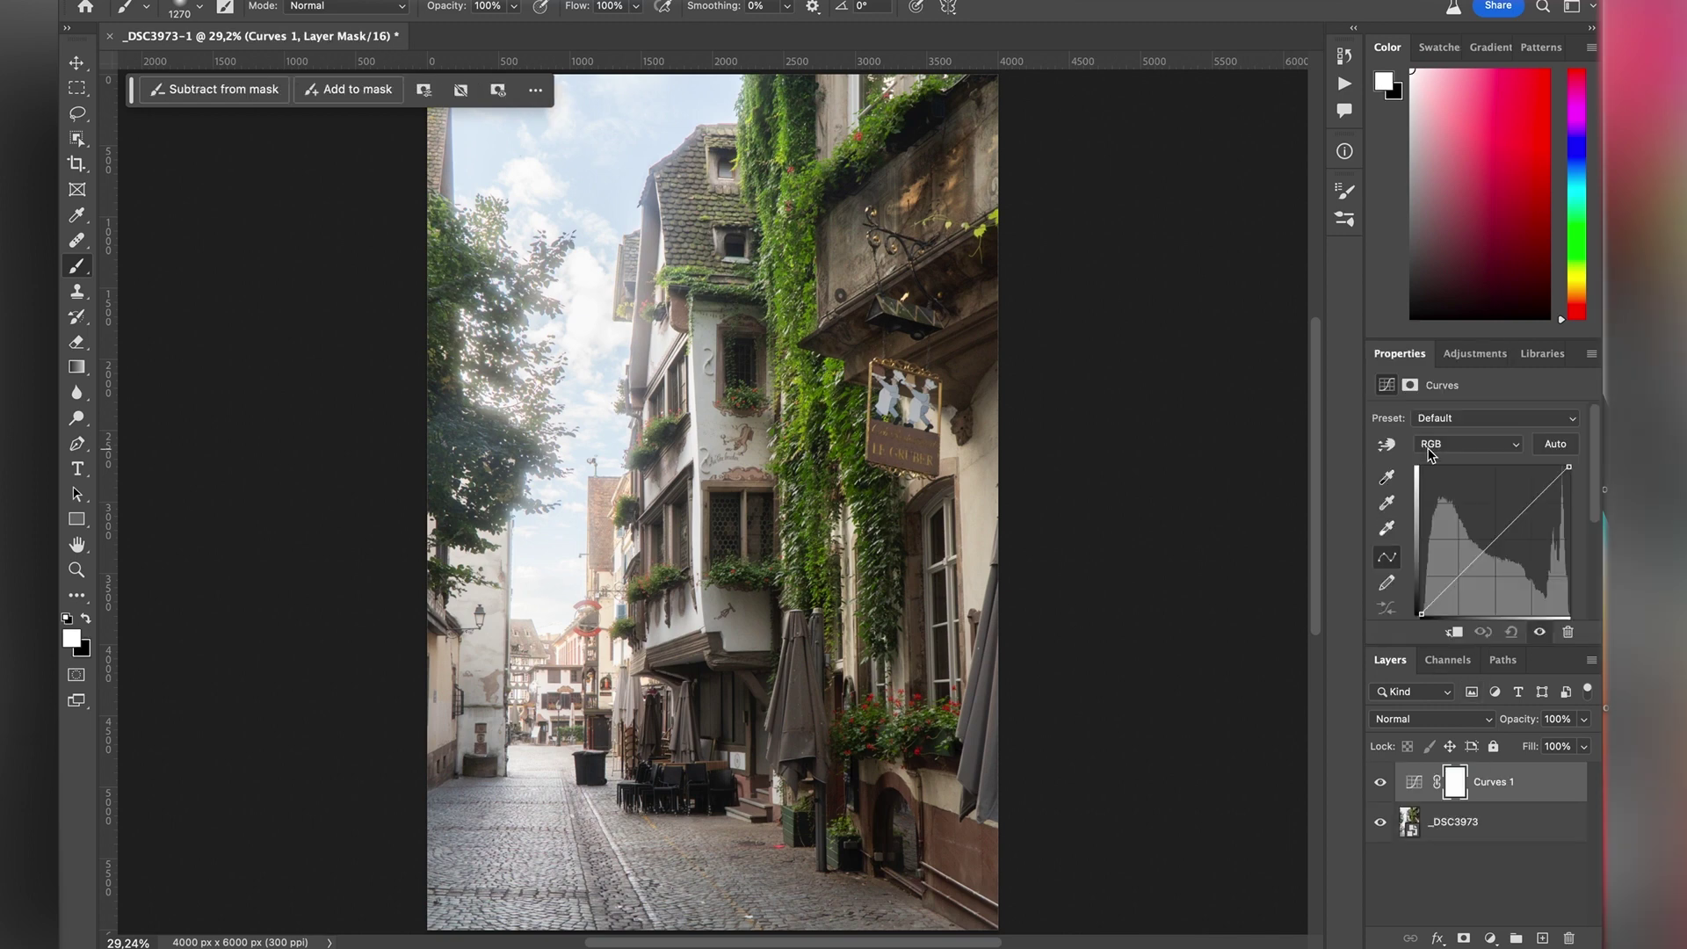
pyautogui.click(1485, 358)
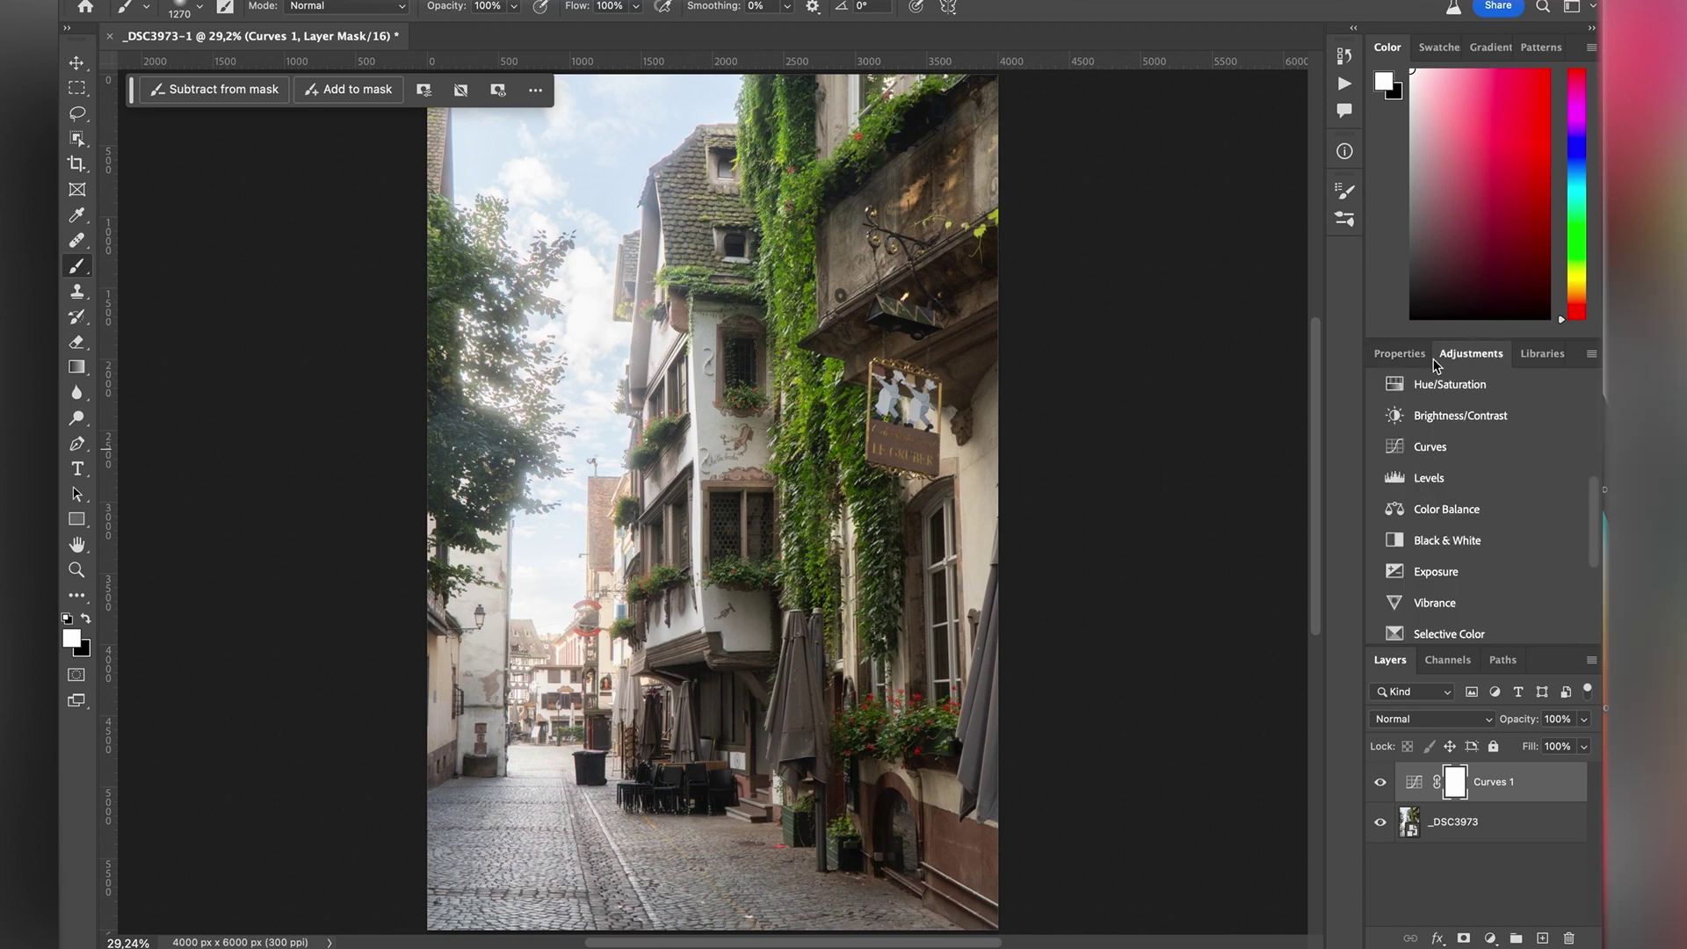
pyautogui.click(1405, 360)
pyautogui.click(1414, 784)
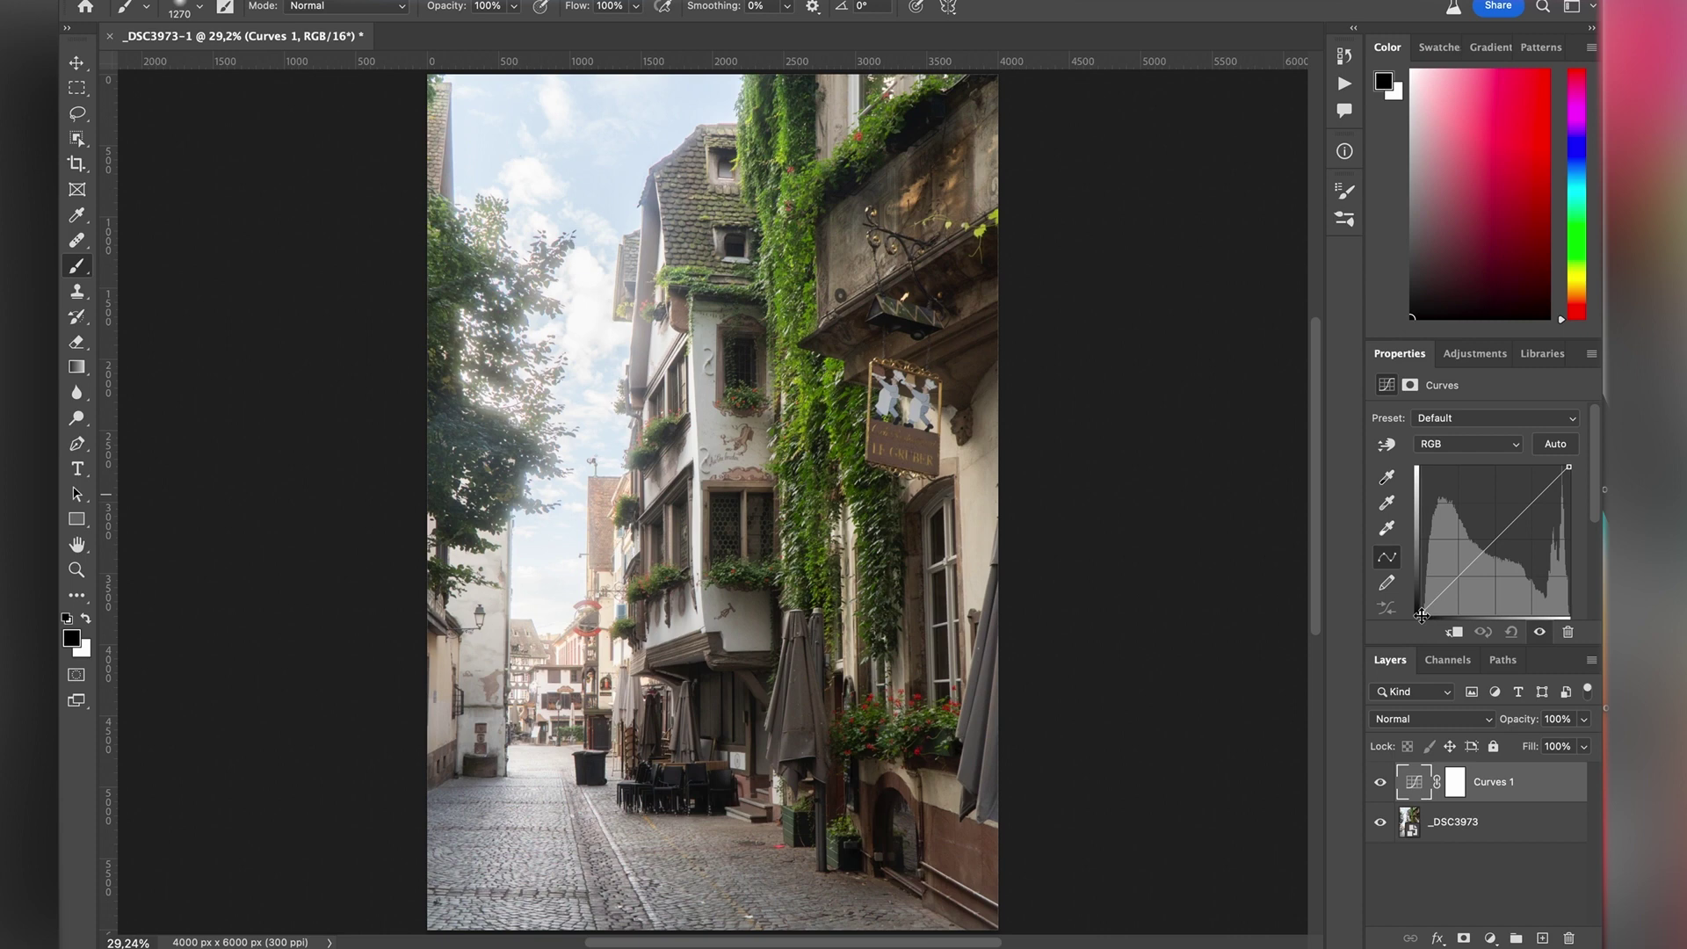
pyautogui.moveTo(1421, 615); pyautogui.dragTo(1461, 631)
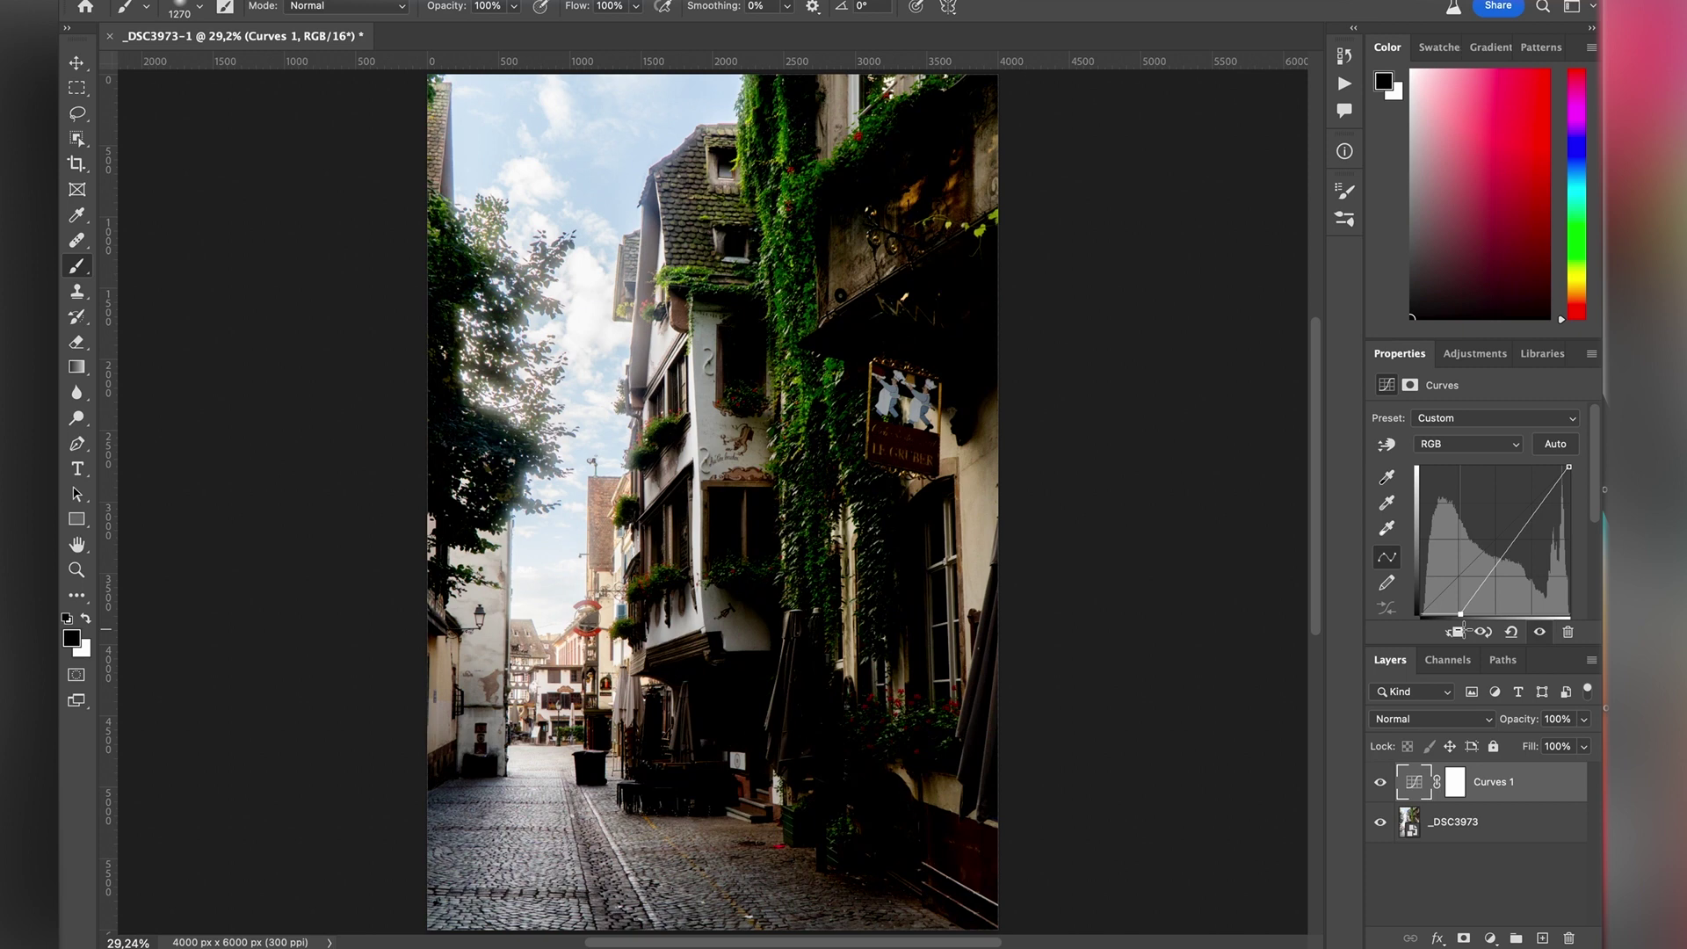
pyautogui.moveTo(1461, 631); pyautogui.dragTo(1422, 632)
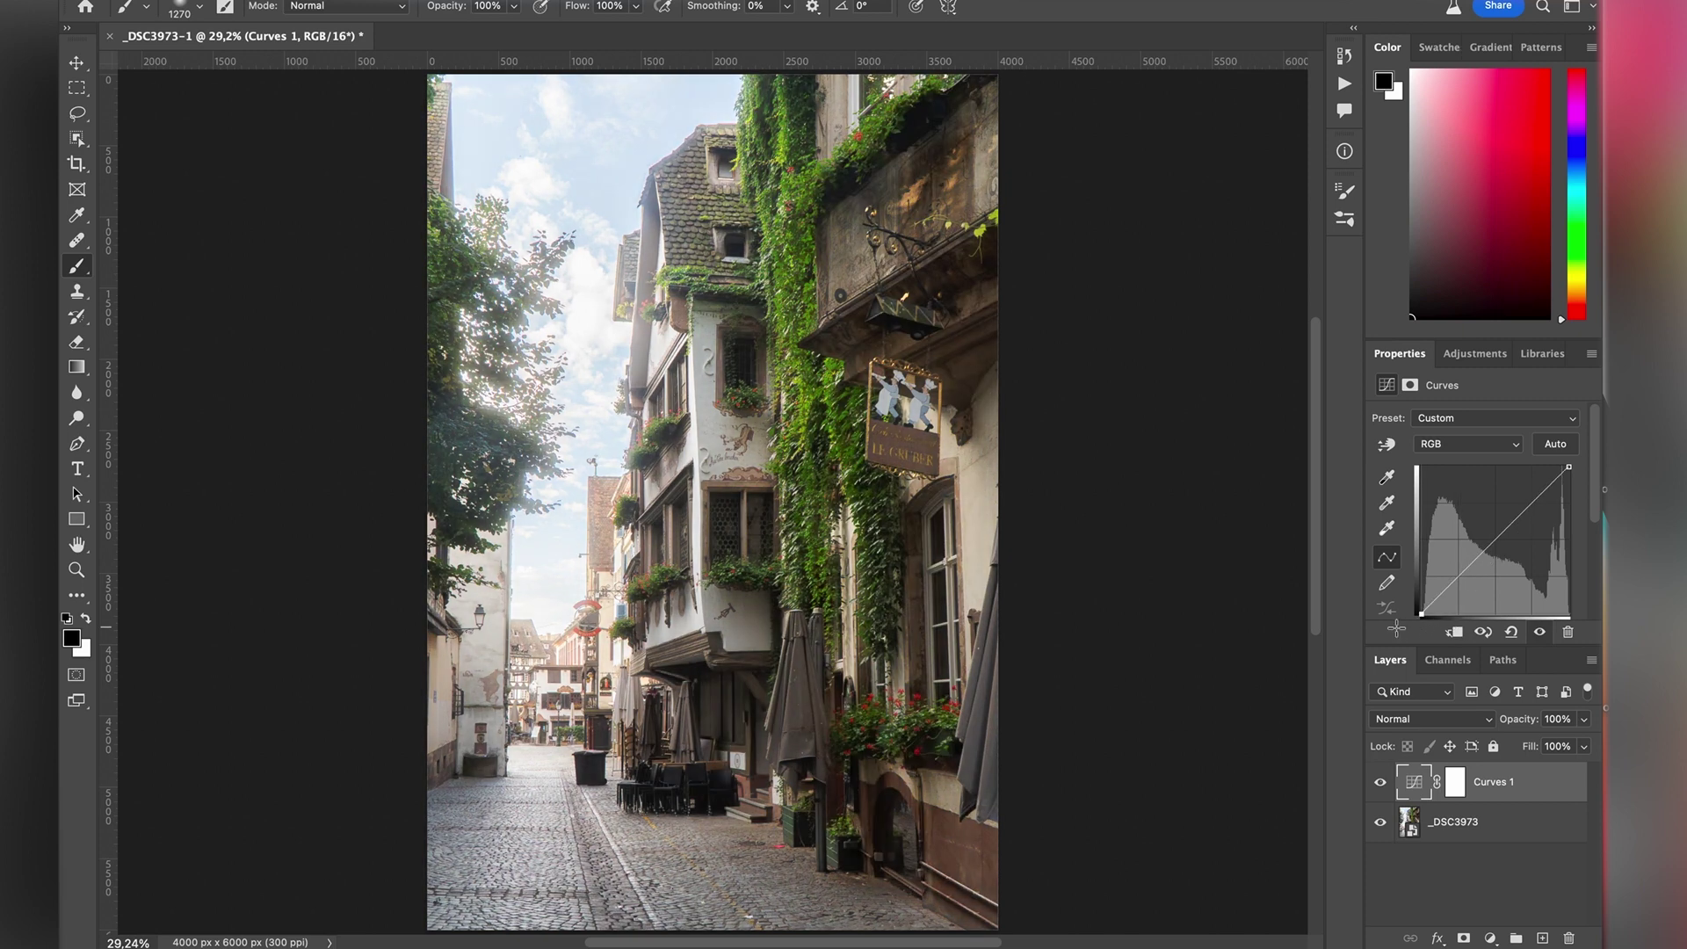
pyautogui.moveTo(1567, 468); pyautogui.dragTo(1520, 453)
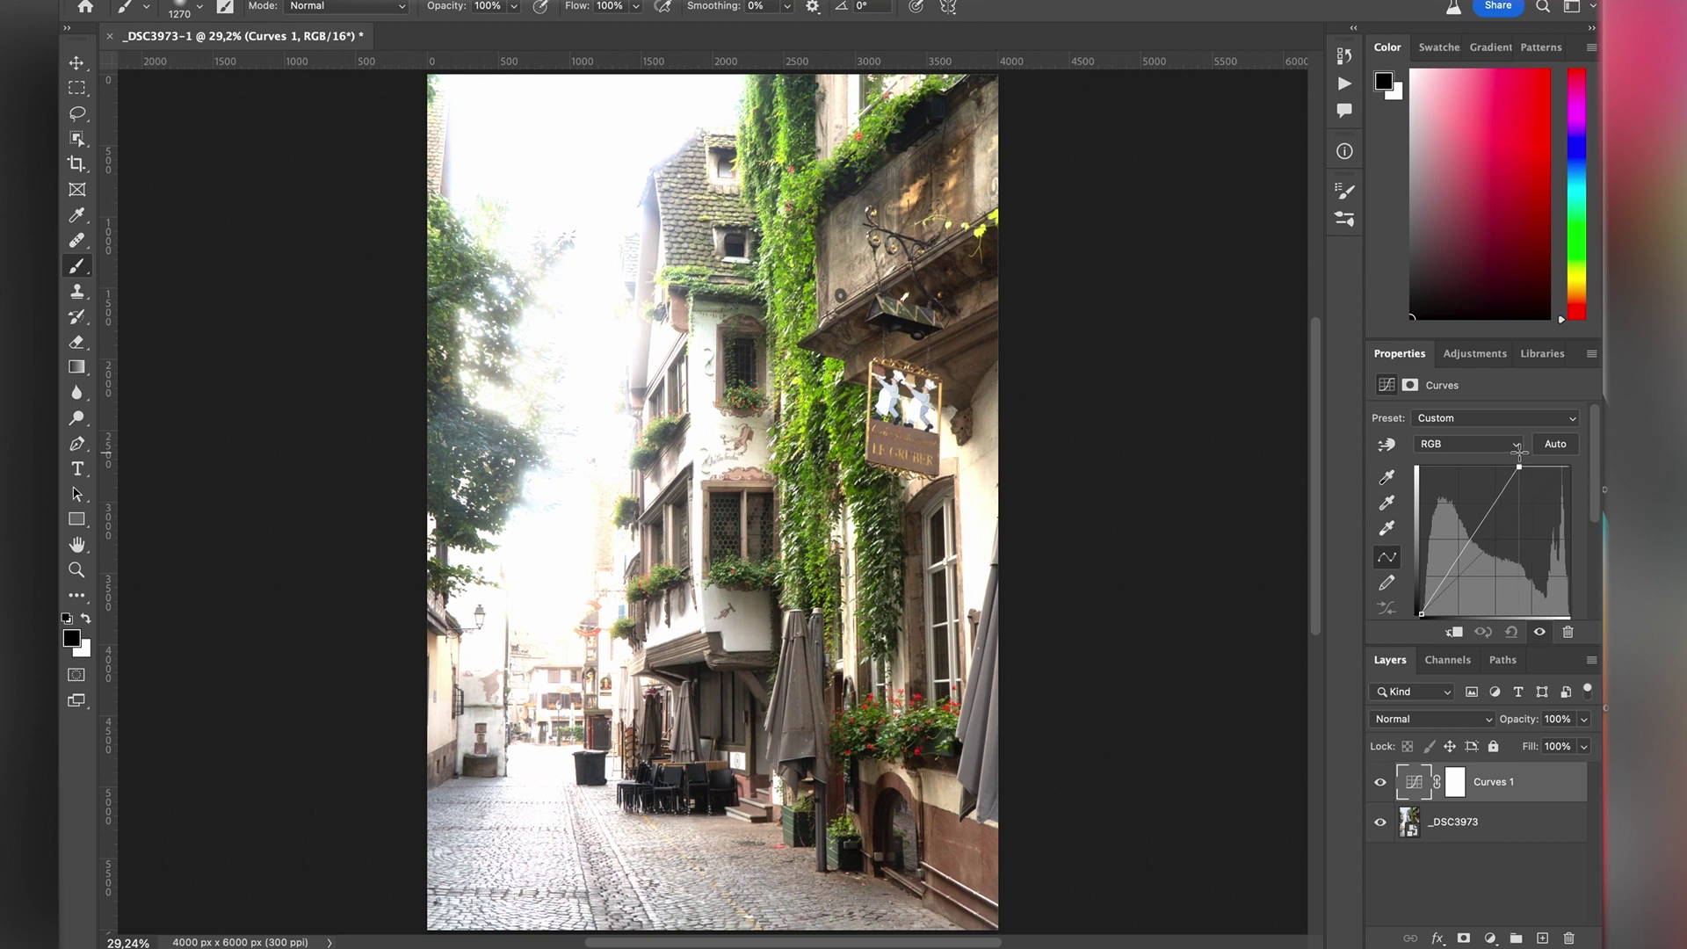
pyautogui.moveTo(1519, 452); pyautogui.dragTo(1594, 510)
pyautogui.hotkey('ctrl', 'z')
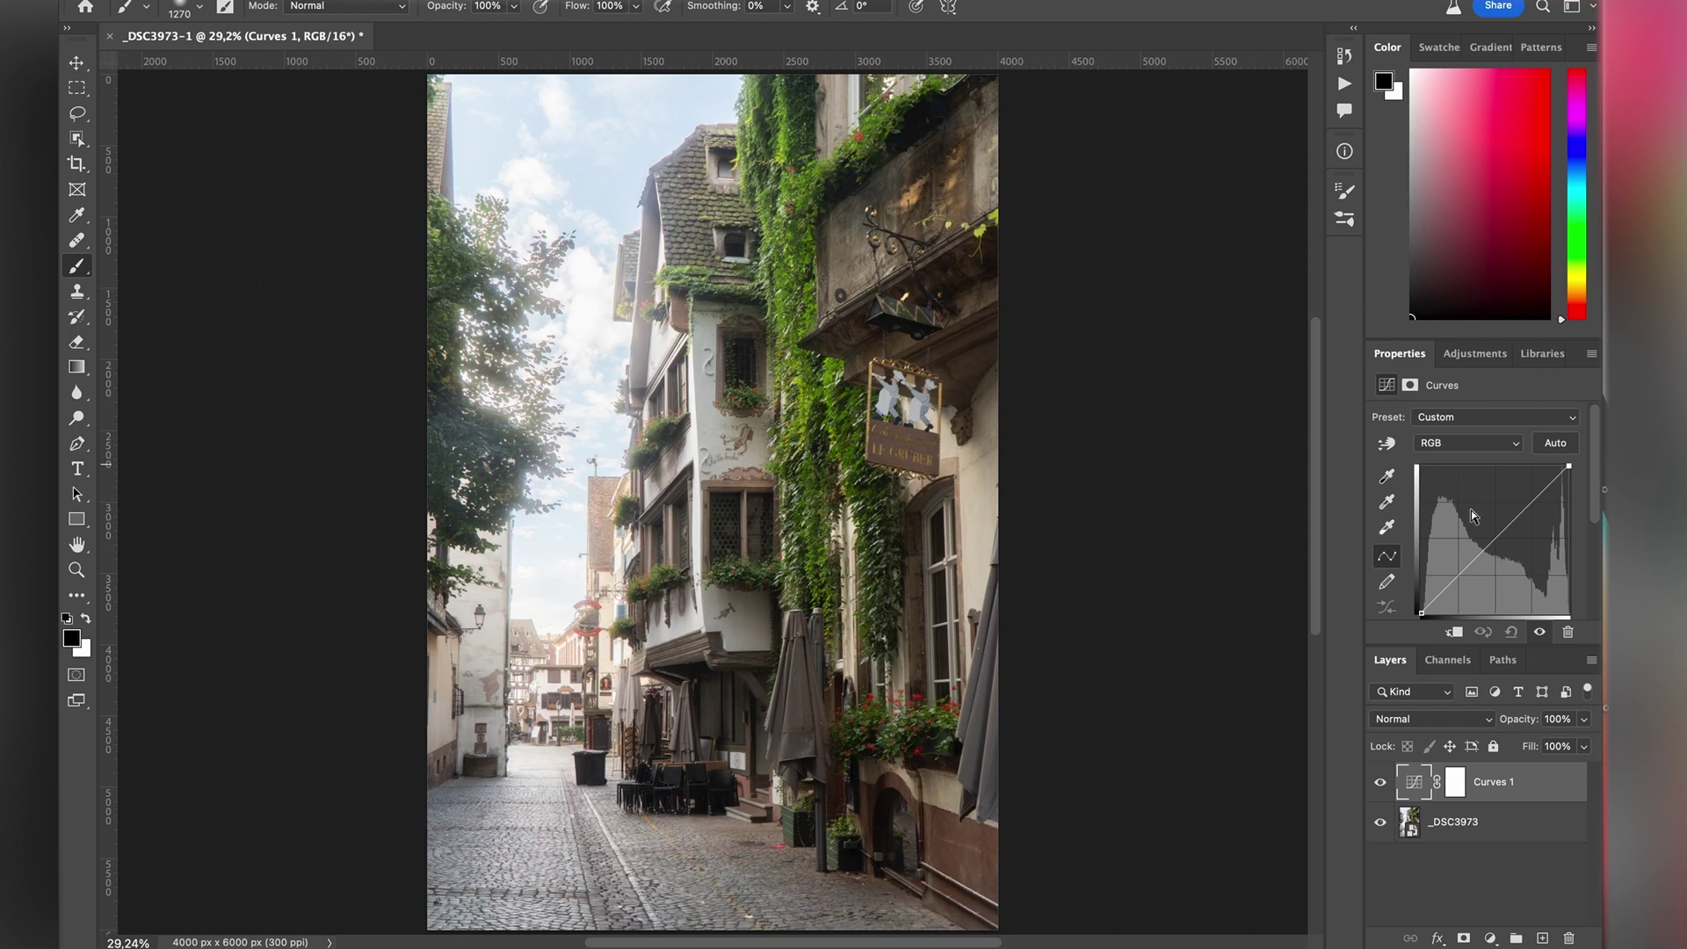
# With the targeted adjustment tool, brighten the sign and darken the balcony into a gentle S-curve
pyautogui.click(1389, 448)
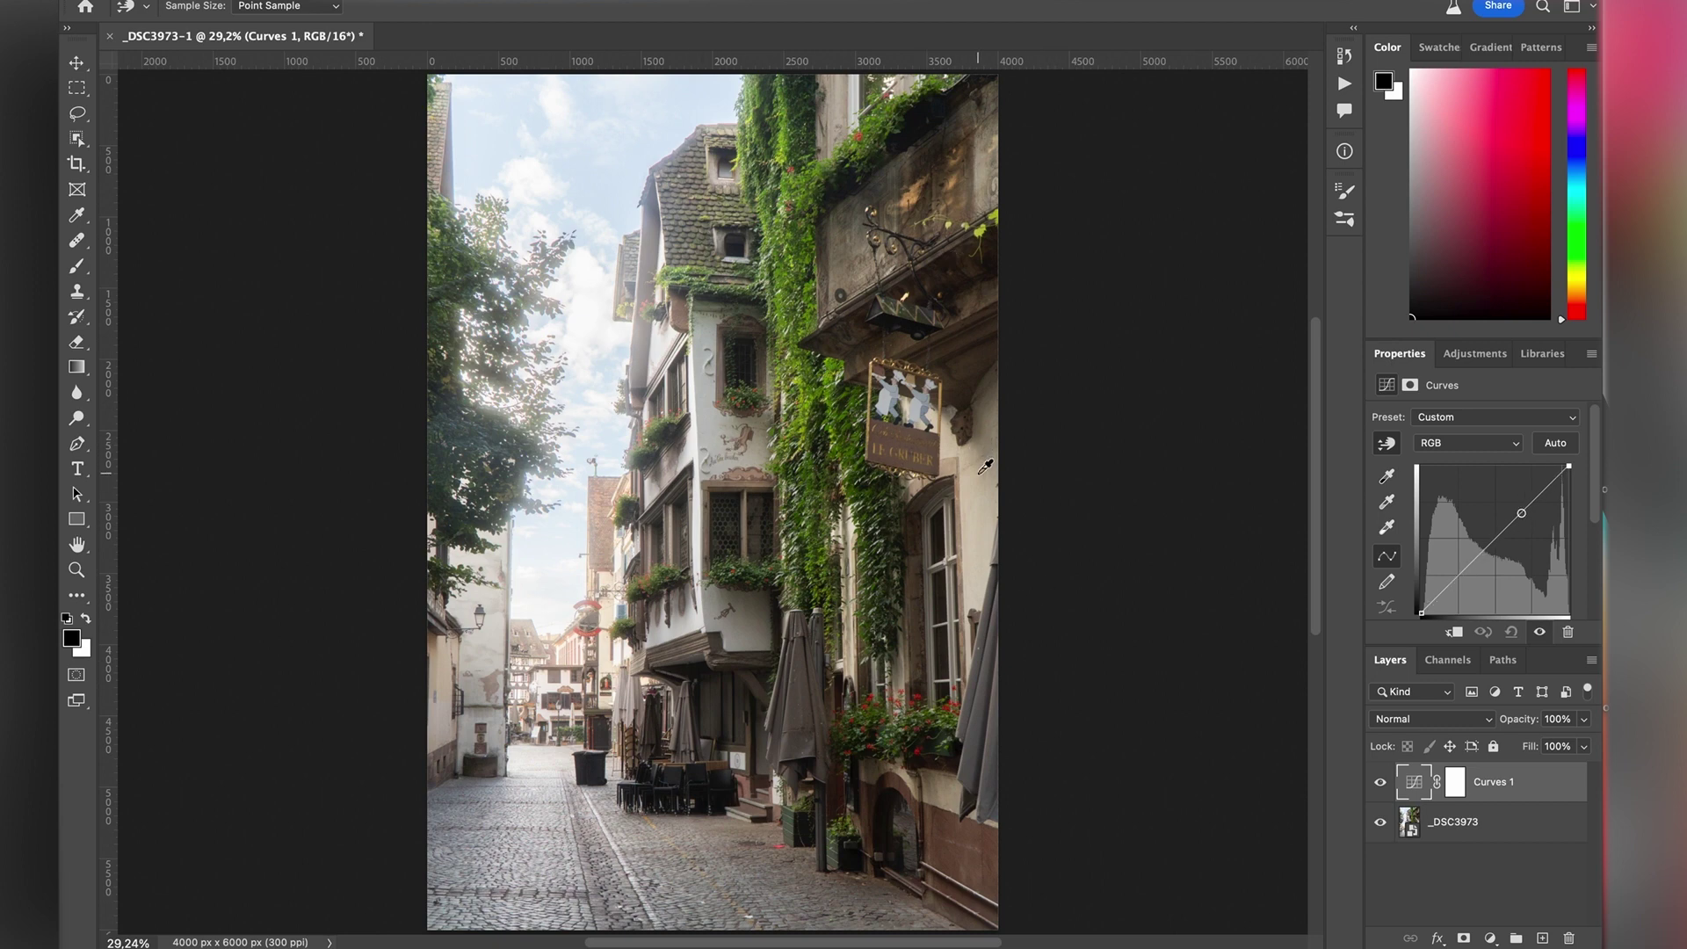
pyautogui.click(953, 444)
pyautogui.moveTo(952, 444); pyautogui.dragTo(951, 430)
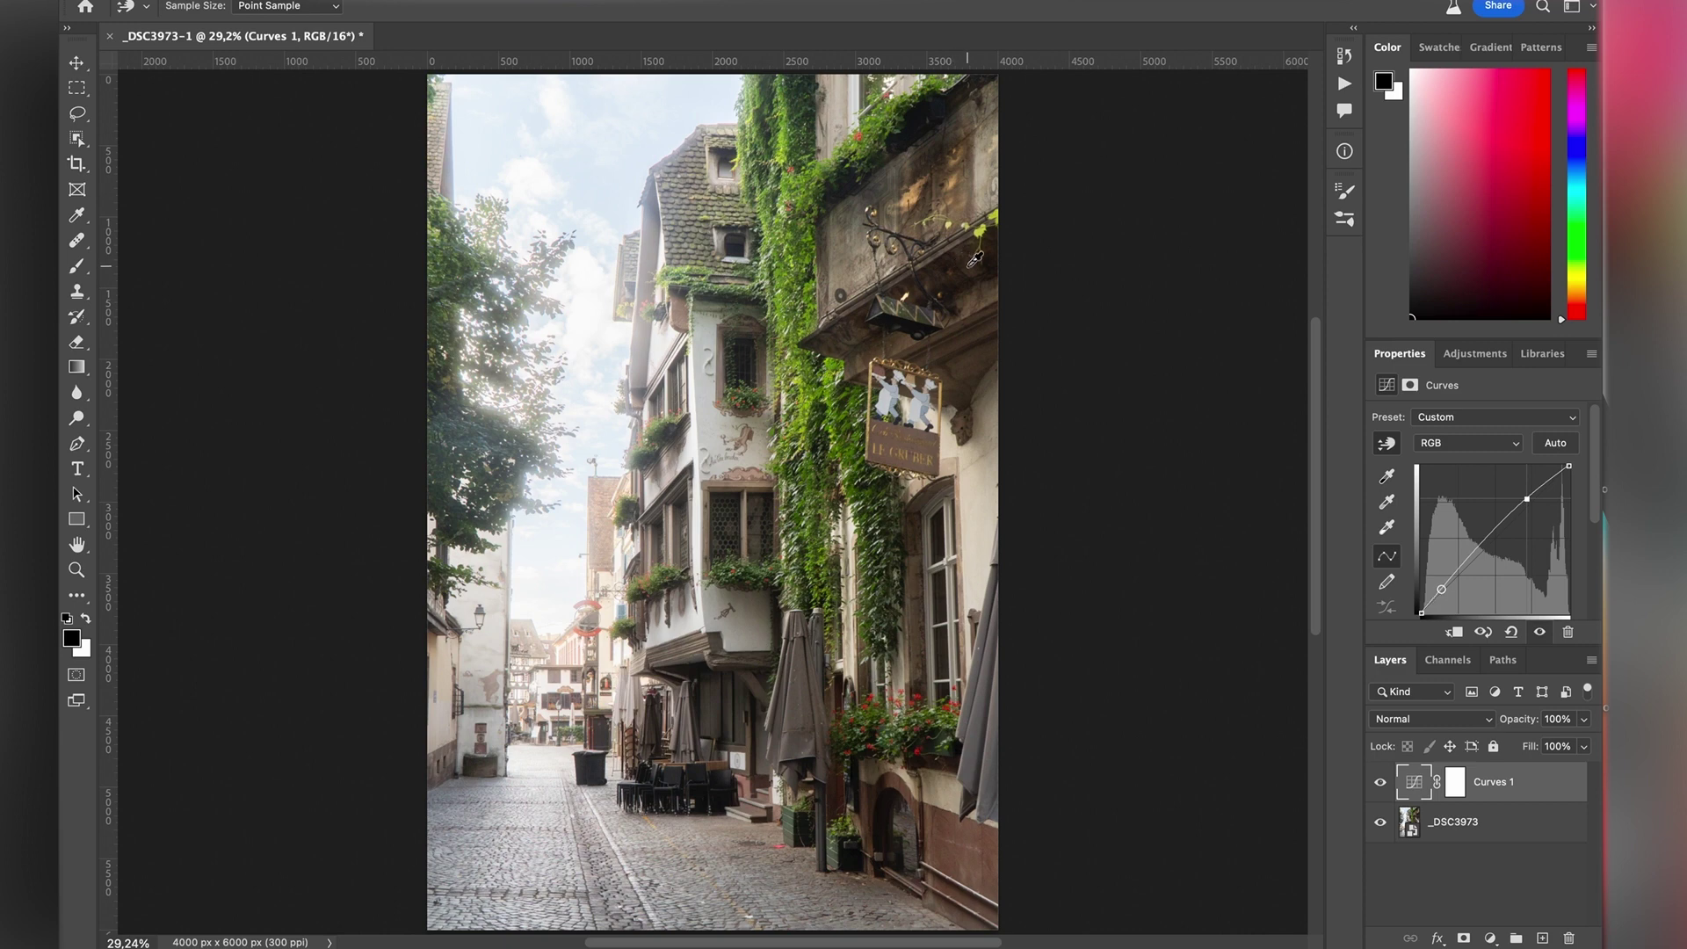
pyautogui.click(978, 268)
pyautogui.moveTo(978, 268); pyautogui.dragTo(978, 280)
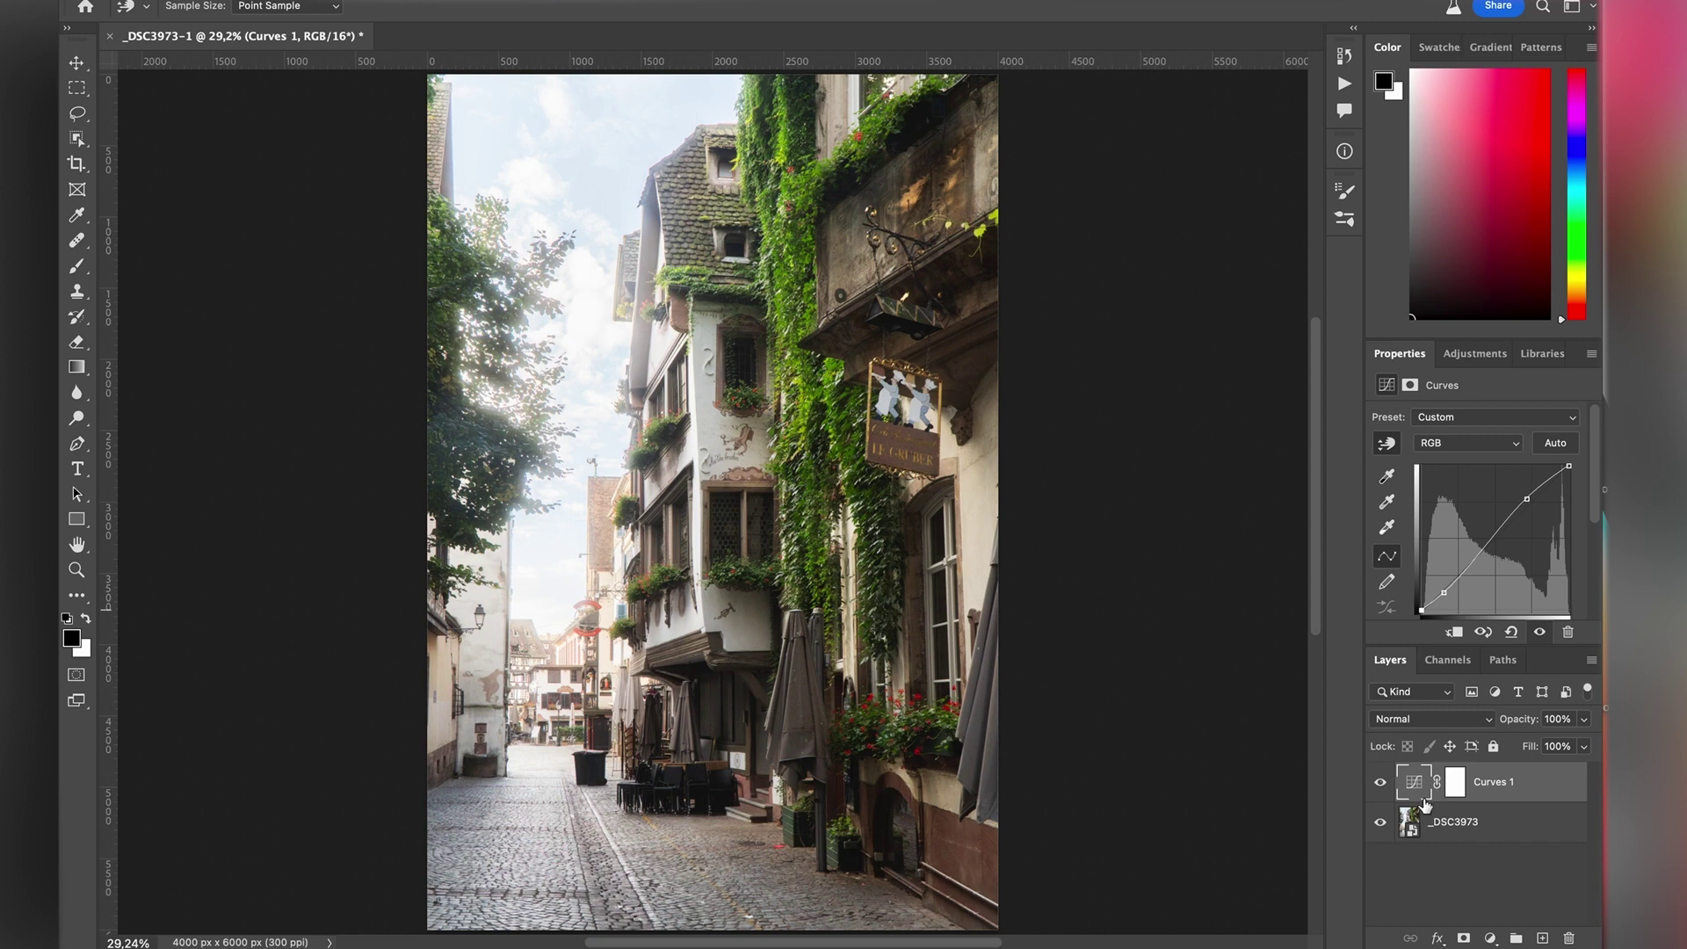
pyautogui.click(1380, 789)
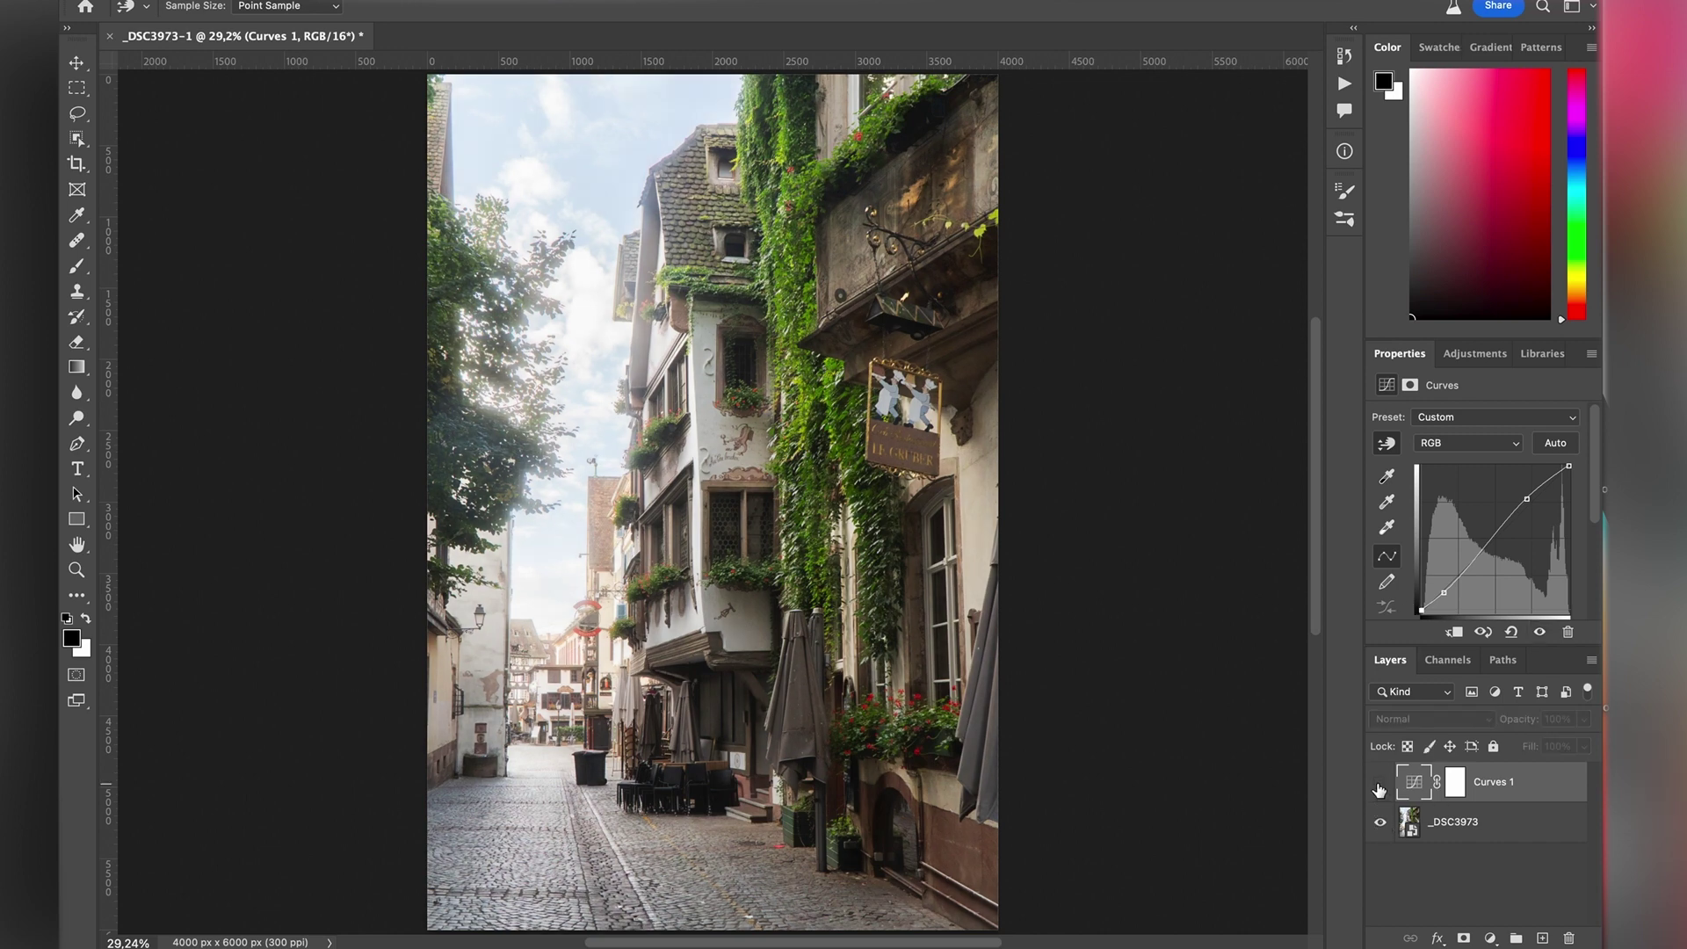
pyautogui.click(1380, 790)
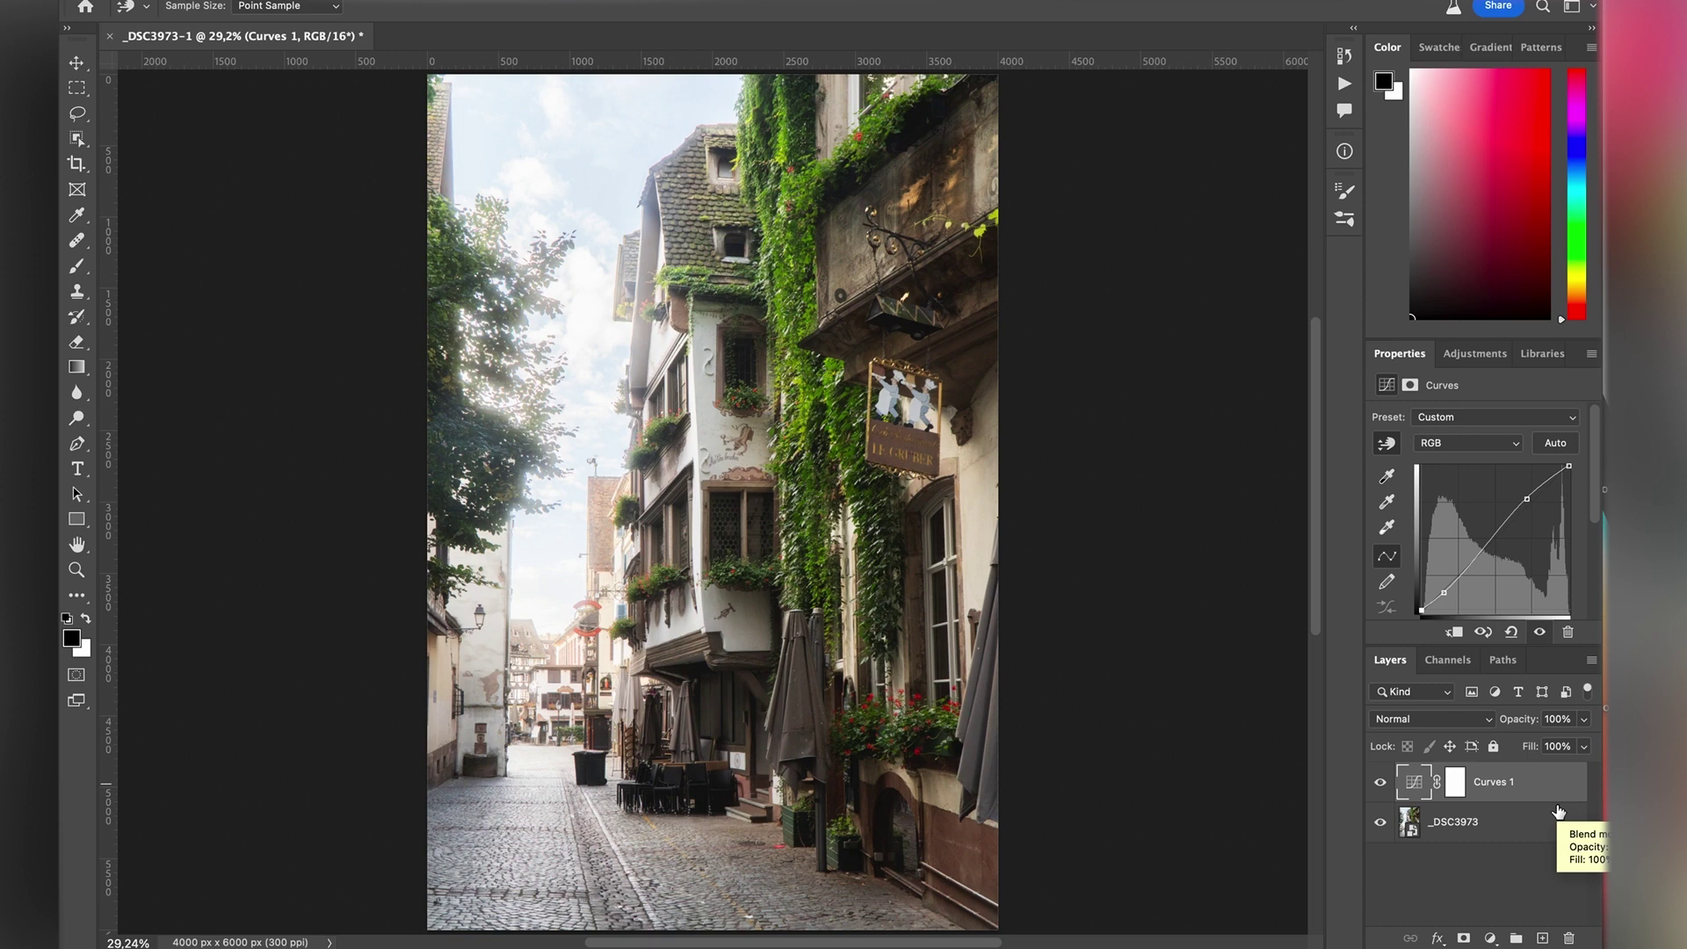
pyautogui.click(1382, 783)
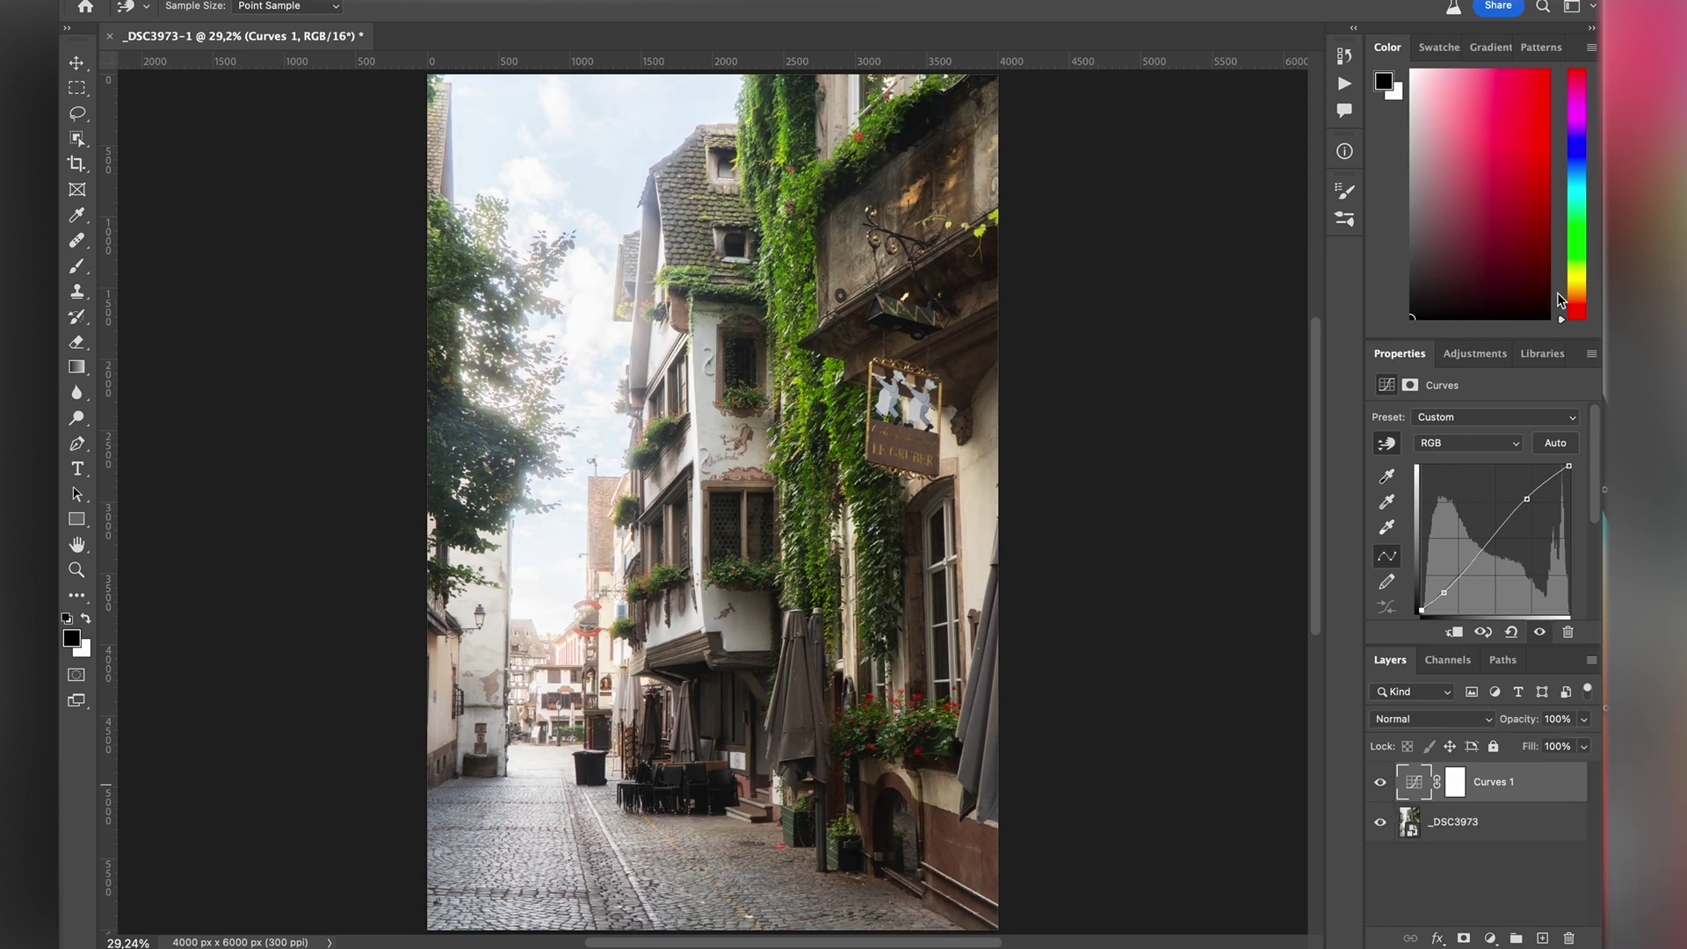
# Add a second Curves layer and rename Curves 1 to 'contrast'
pyautogui.click(1492, 354)
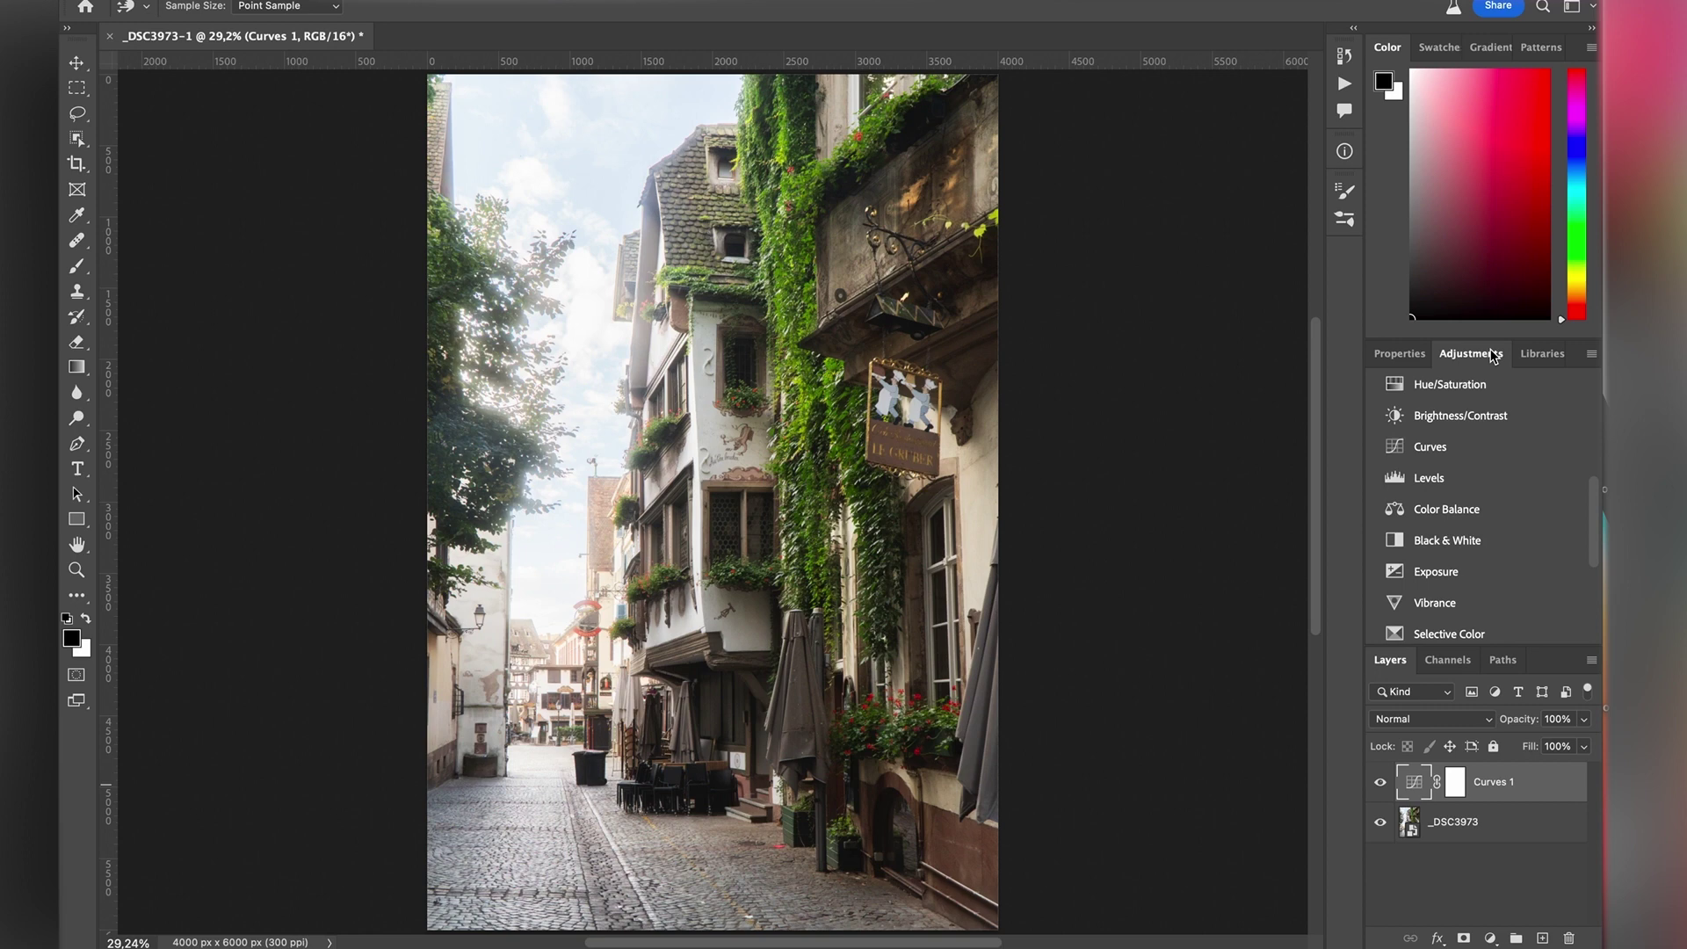
pyautogui.click(1461, 444)
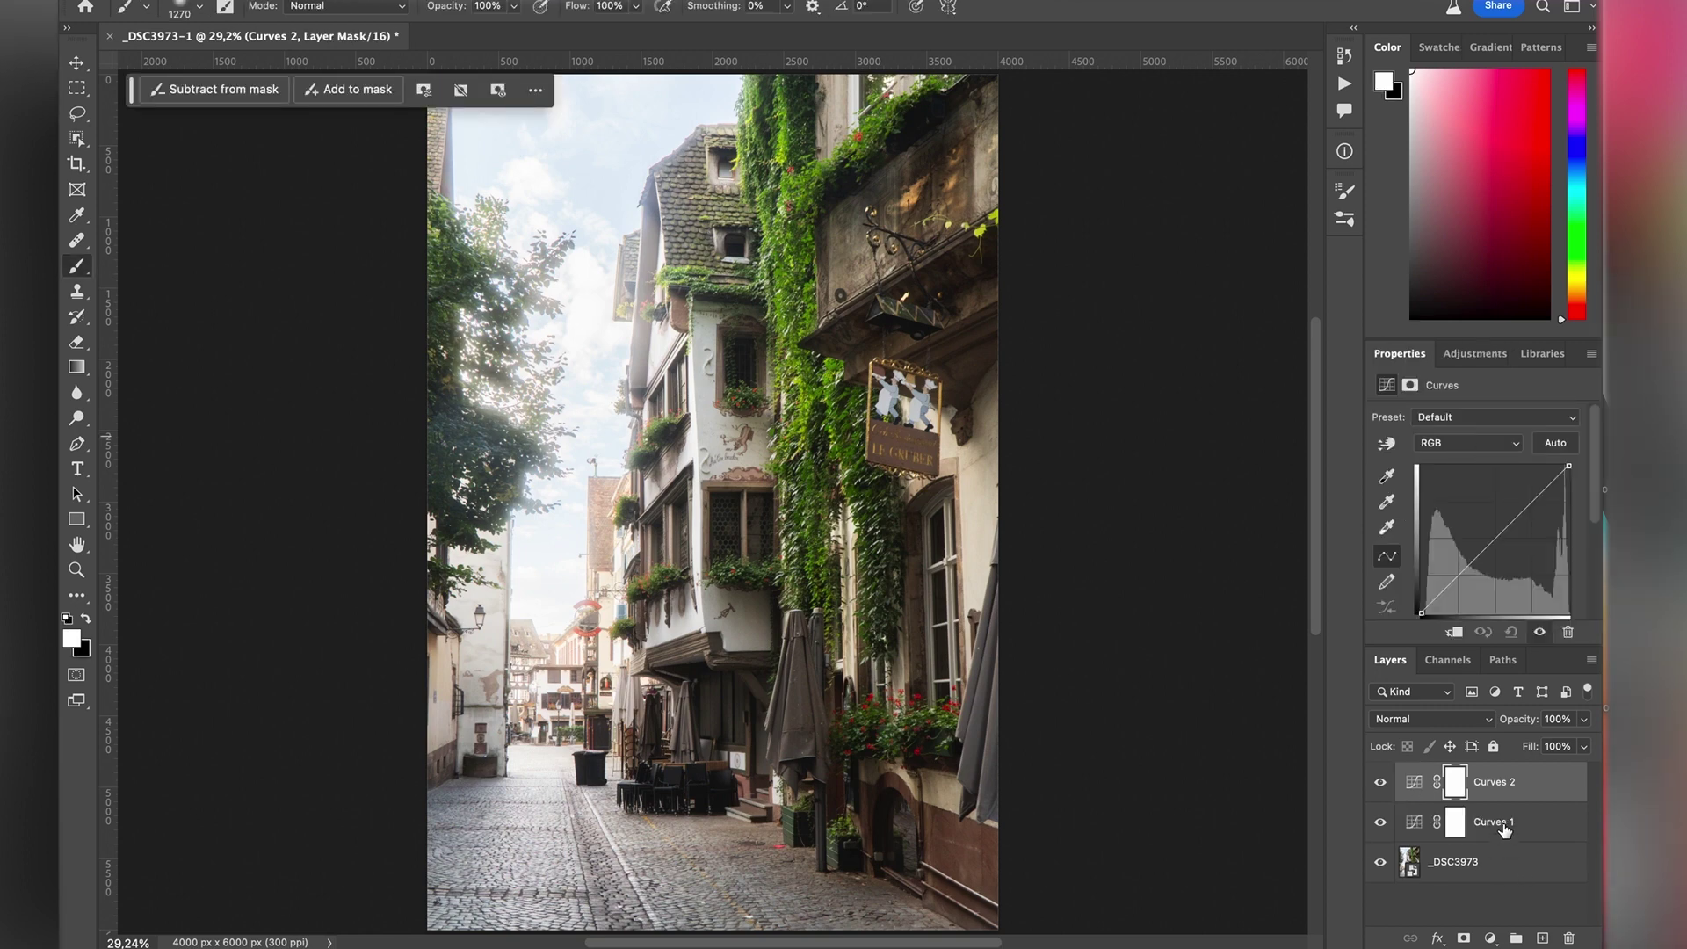
pyautogui.doubleClick(1499, 823)
pyautogui.write('contrast')
pyautogui.press('Return')
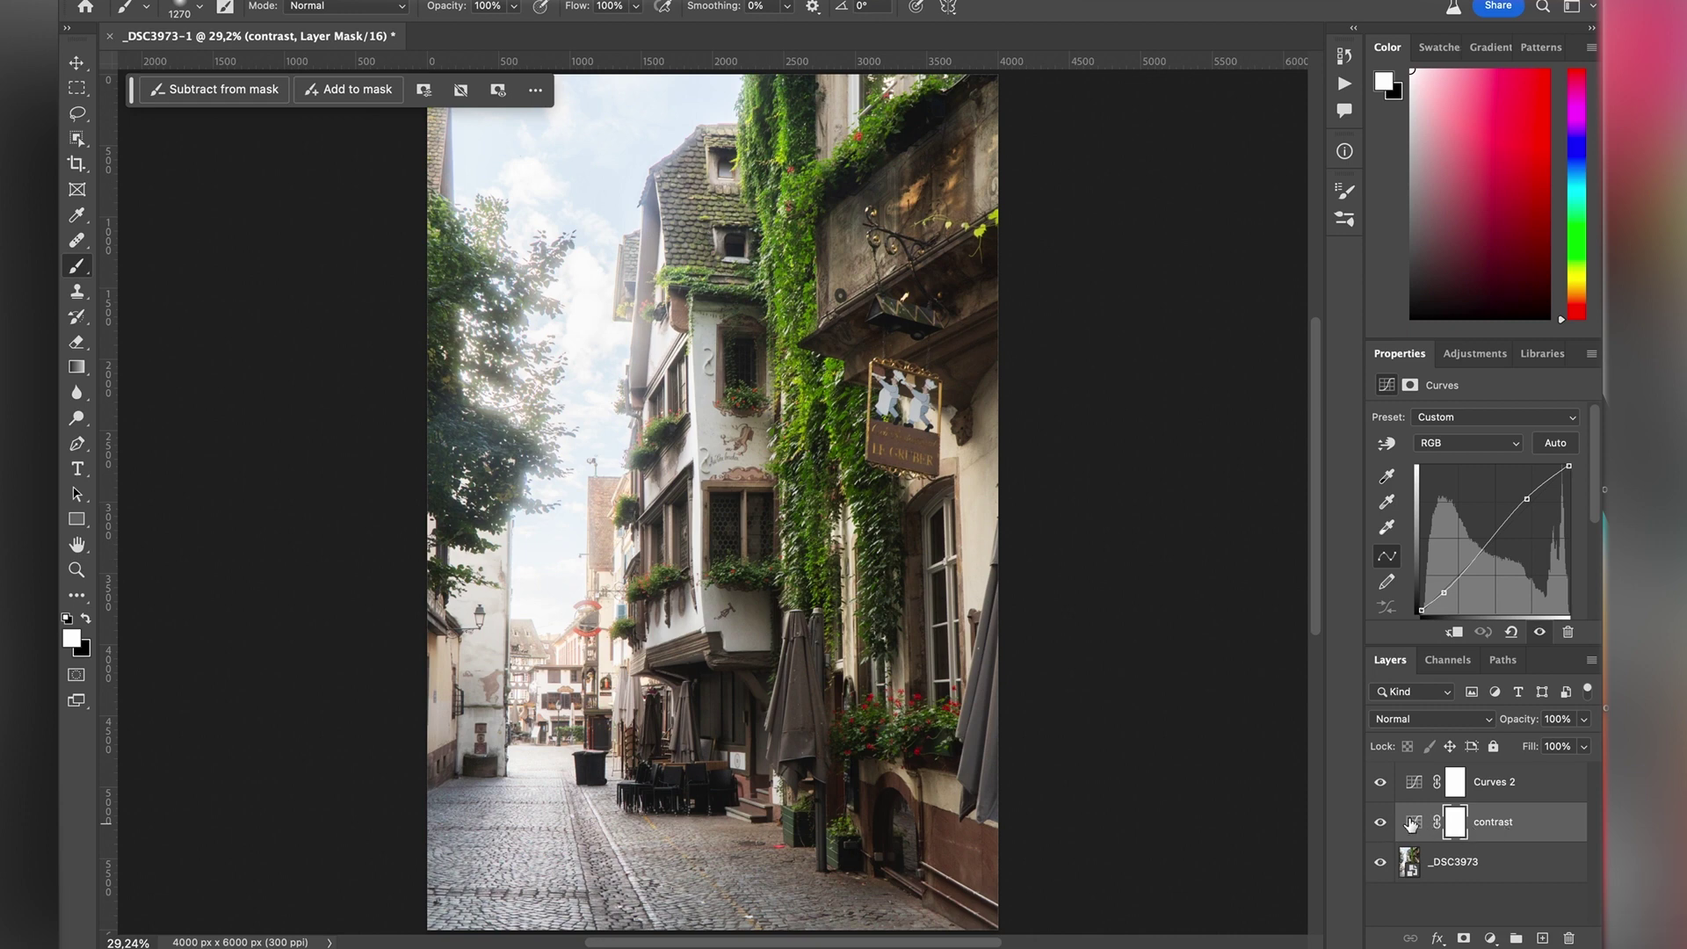
pyautogui.click(1411, 824)
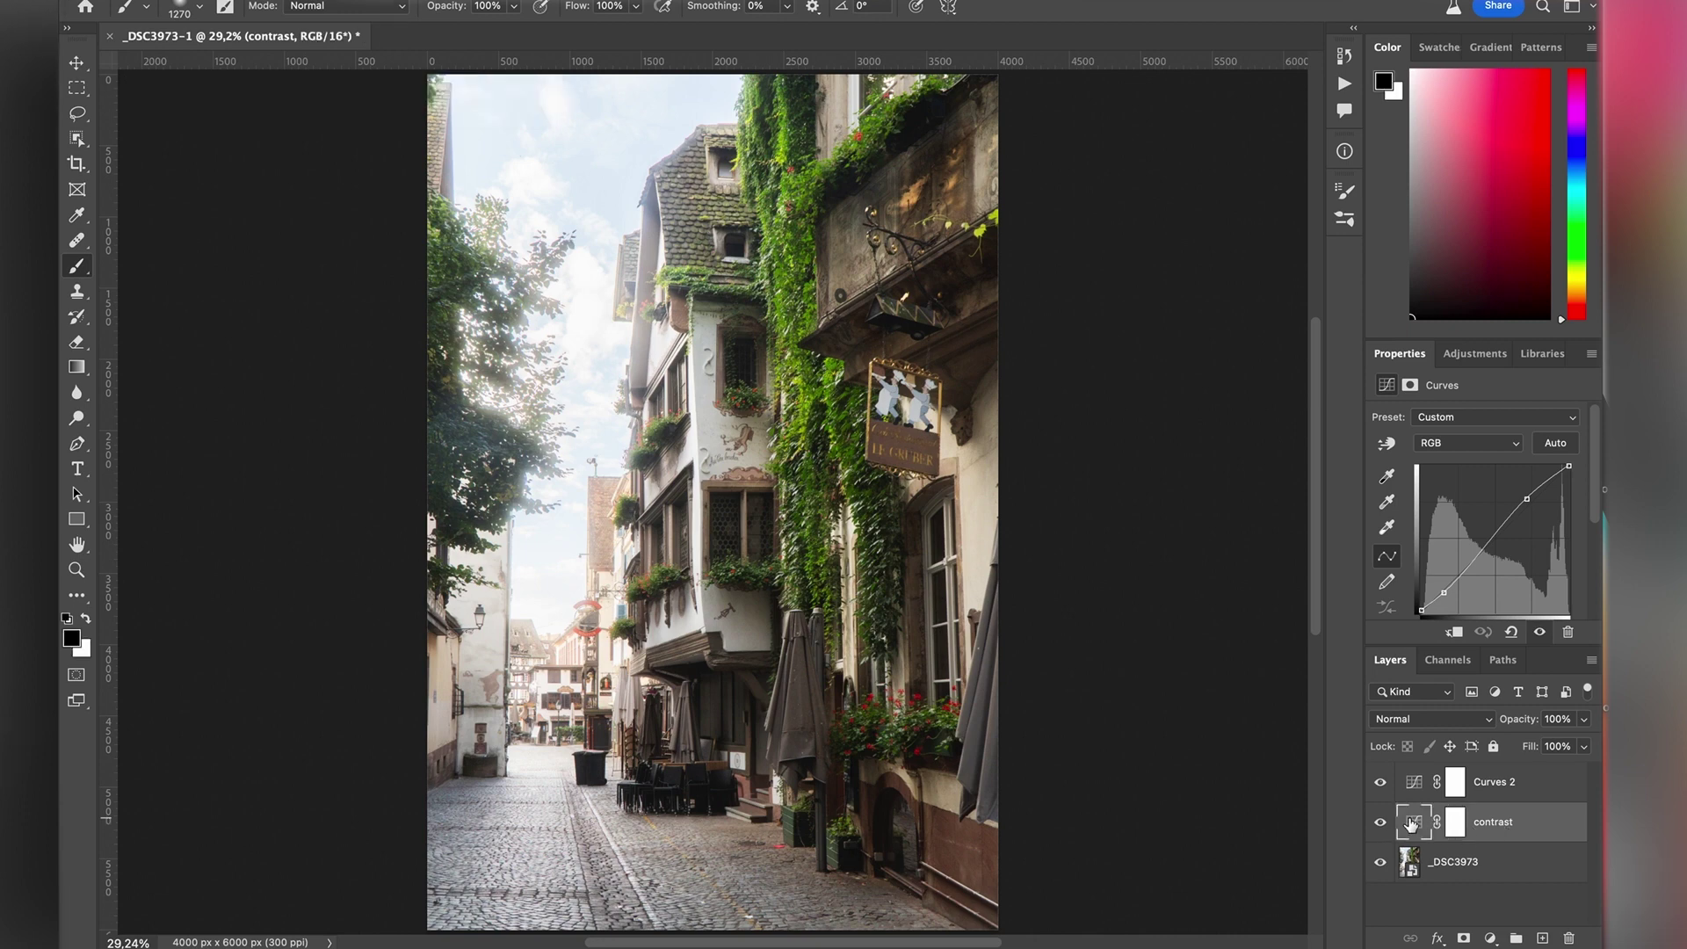
# Rename the Curves 2 layer to 'colors'
pyautogui.click(1538, 789)
pyautogui.doubleClick(1494, 782)
pyautogui.write('colors')
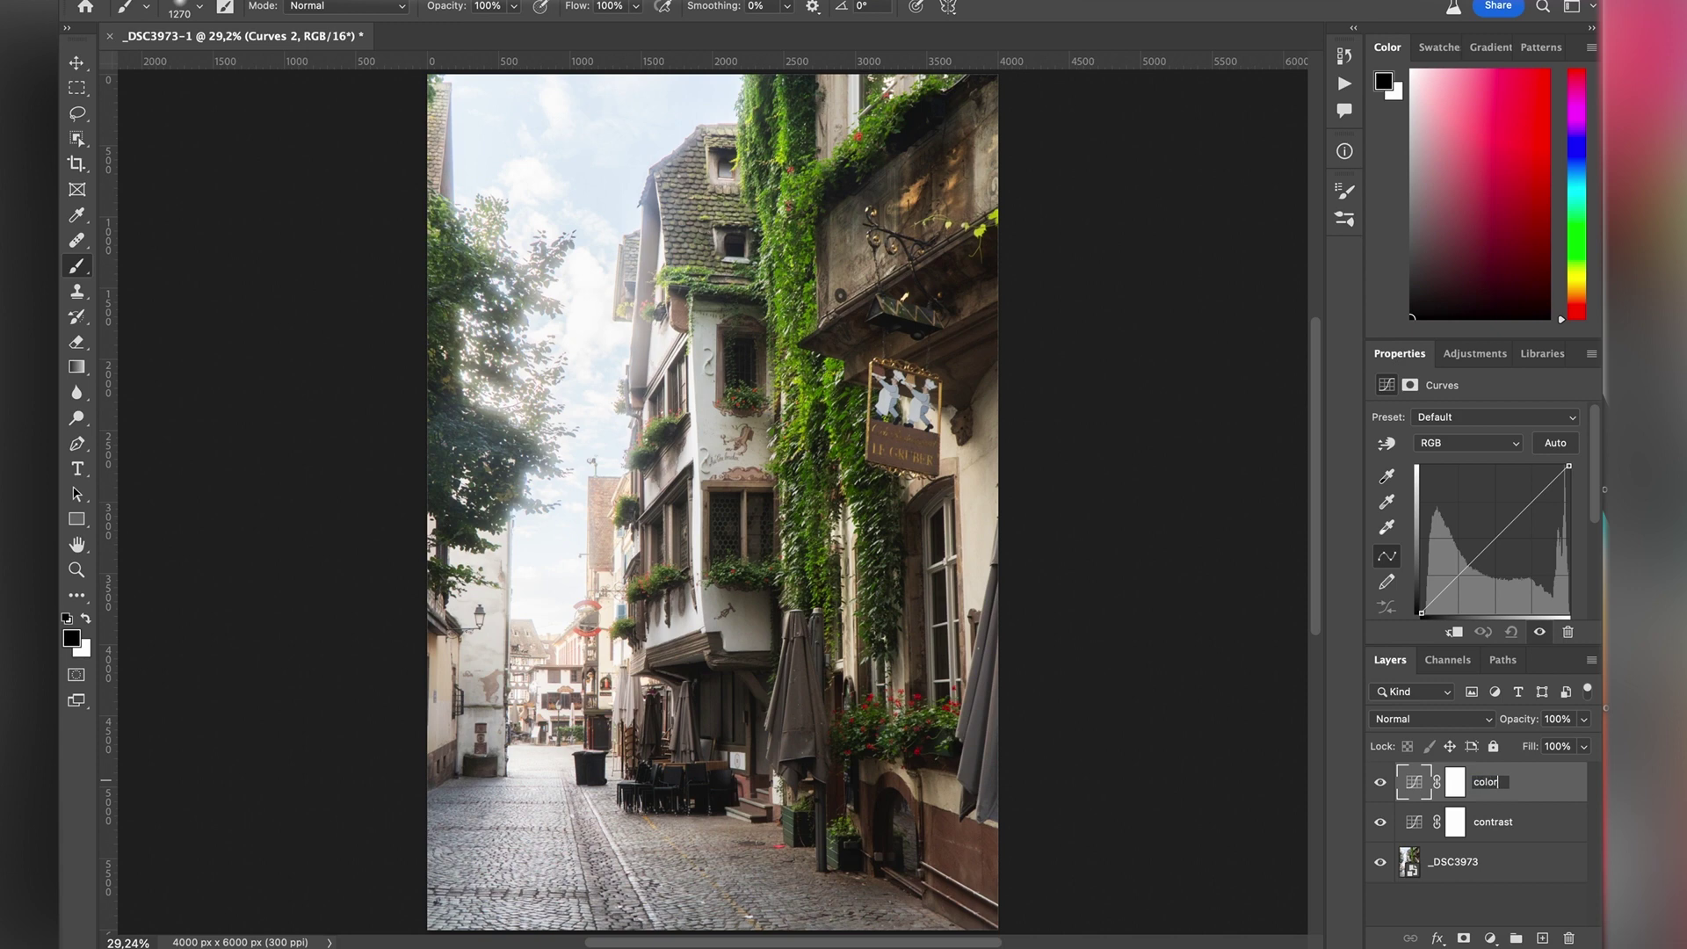
pyautogui.press('Return')
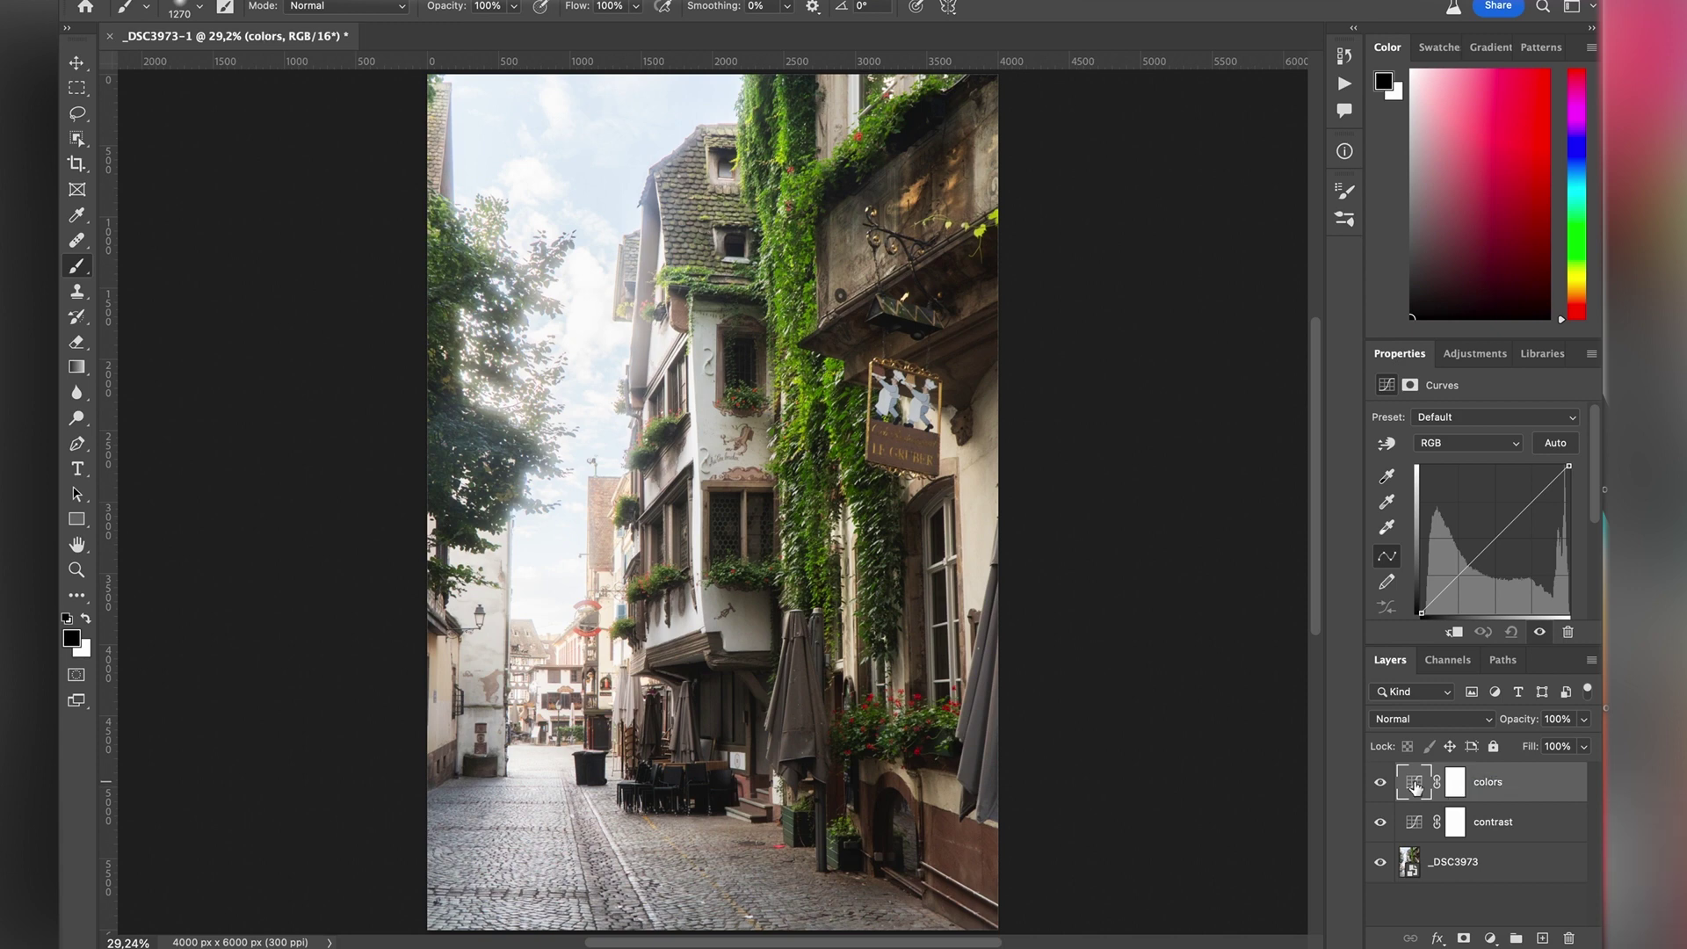
pyautogui.click(1477, 449)
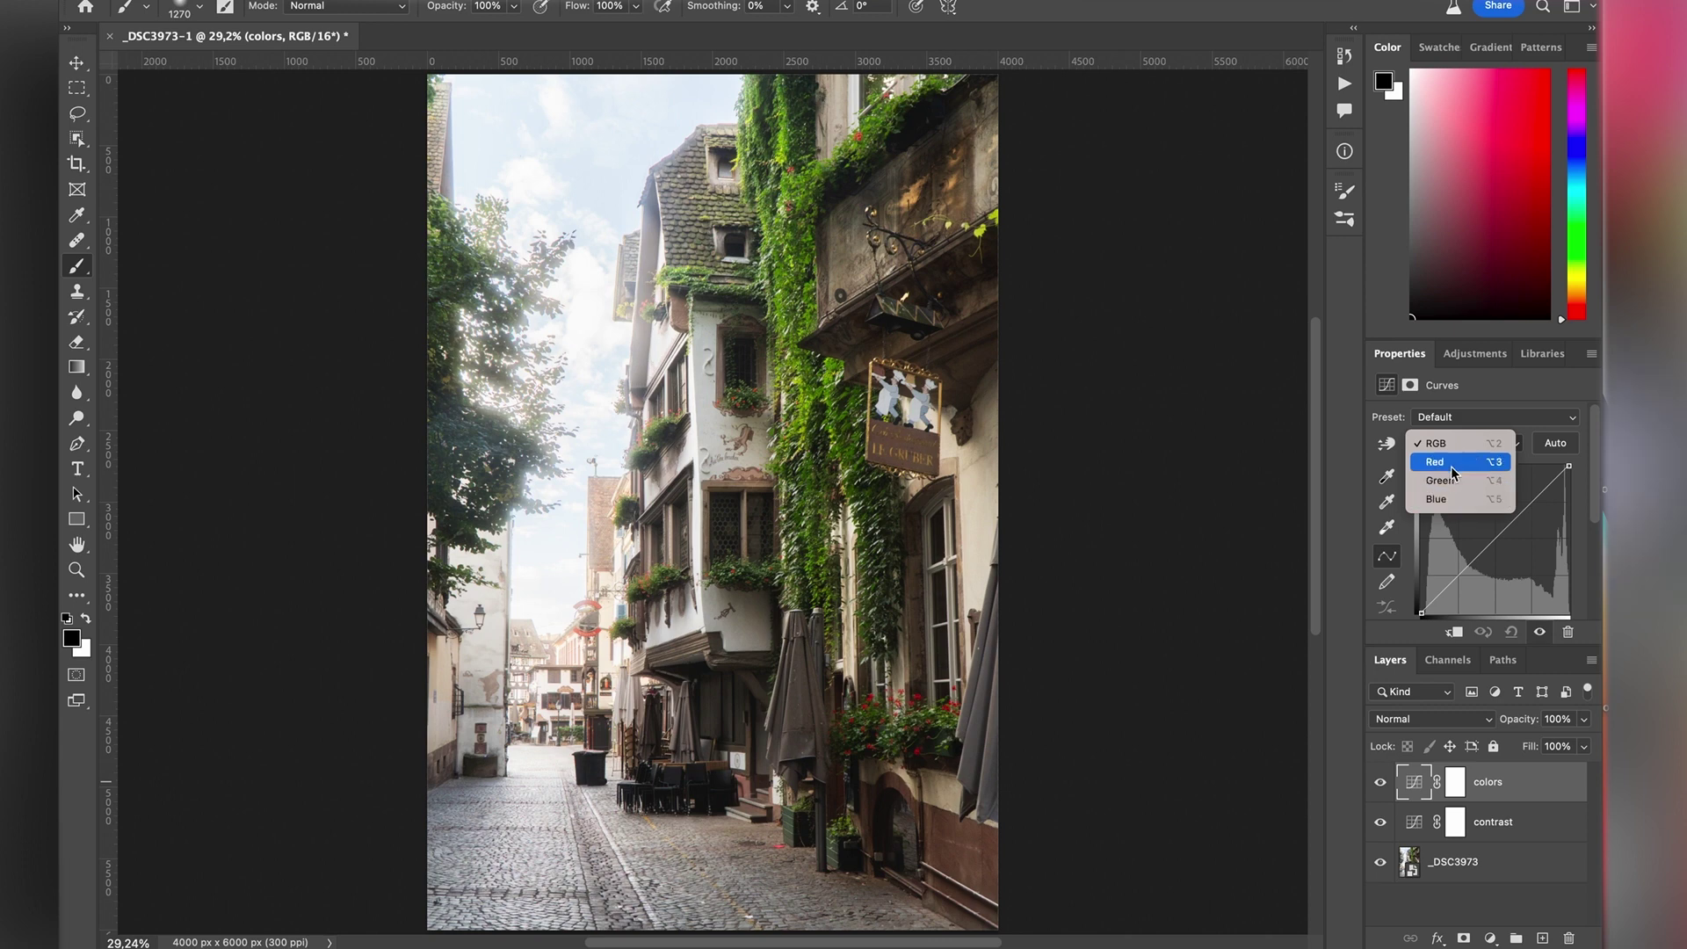
# On the colors layer's Red channel, drag the black point to try tinting the shadows toward cyan
pyautogui.click(1452, 463)
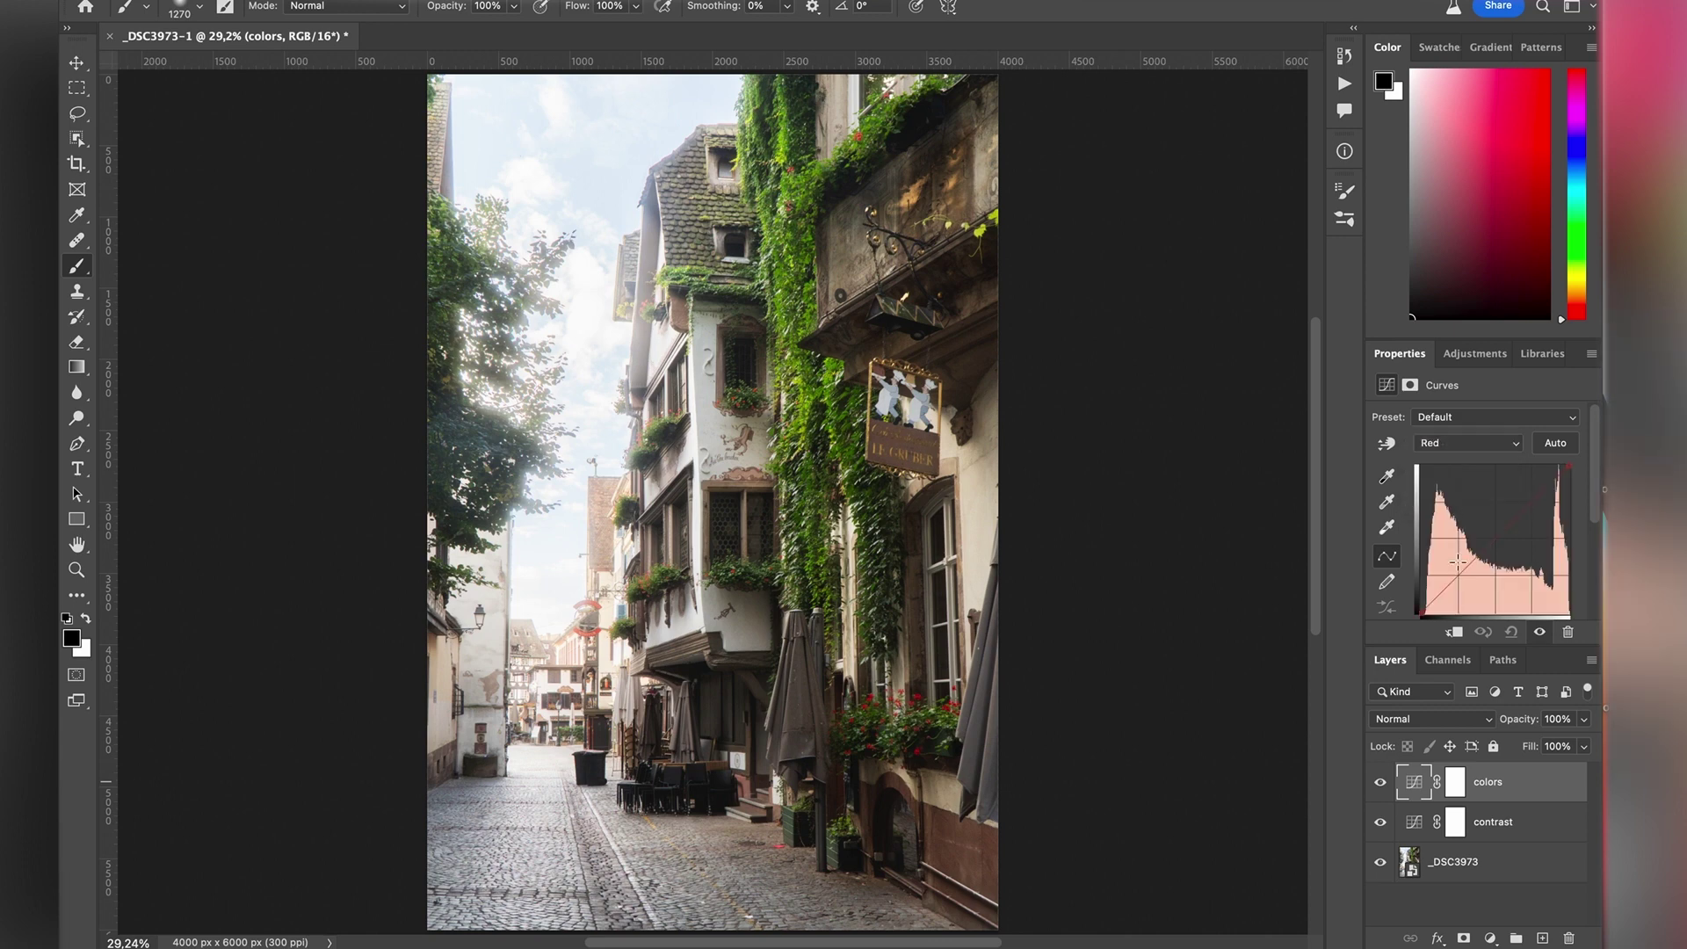
pyautogui.moveTo(1424, 612)
pyautogui.mouseDown()
pyautogui.moveTo(1406, 587)
pyautogui.moveTo(1403, 624)
pyautogui.mouseUp()
pyautogui.click(1493, 444)
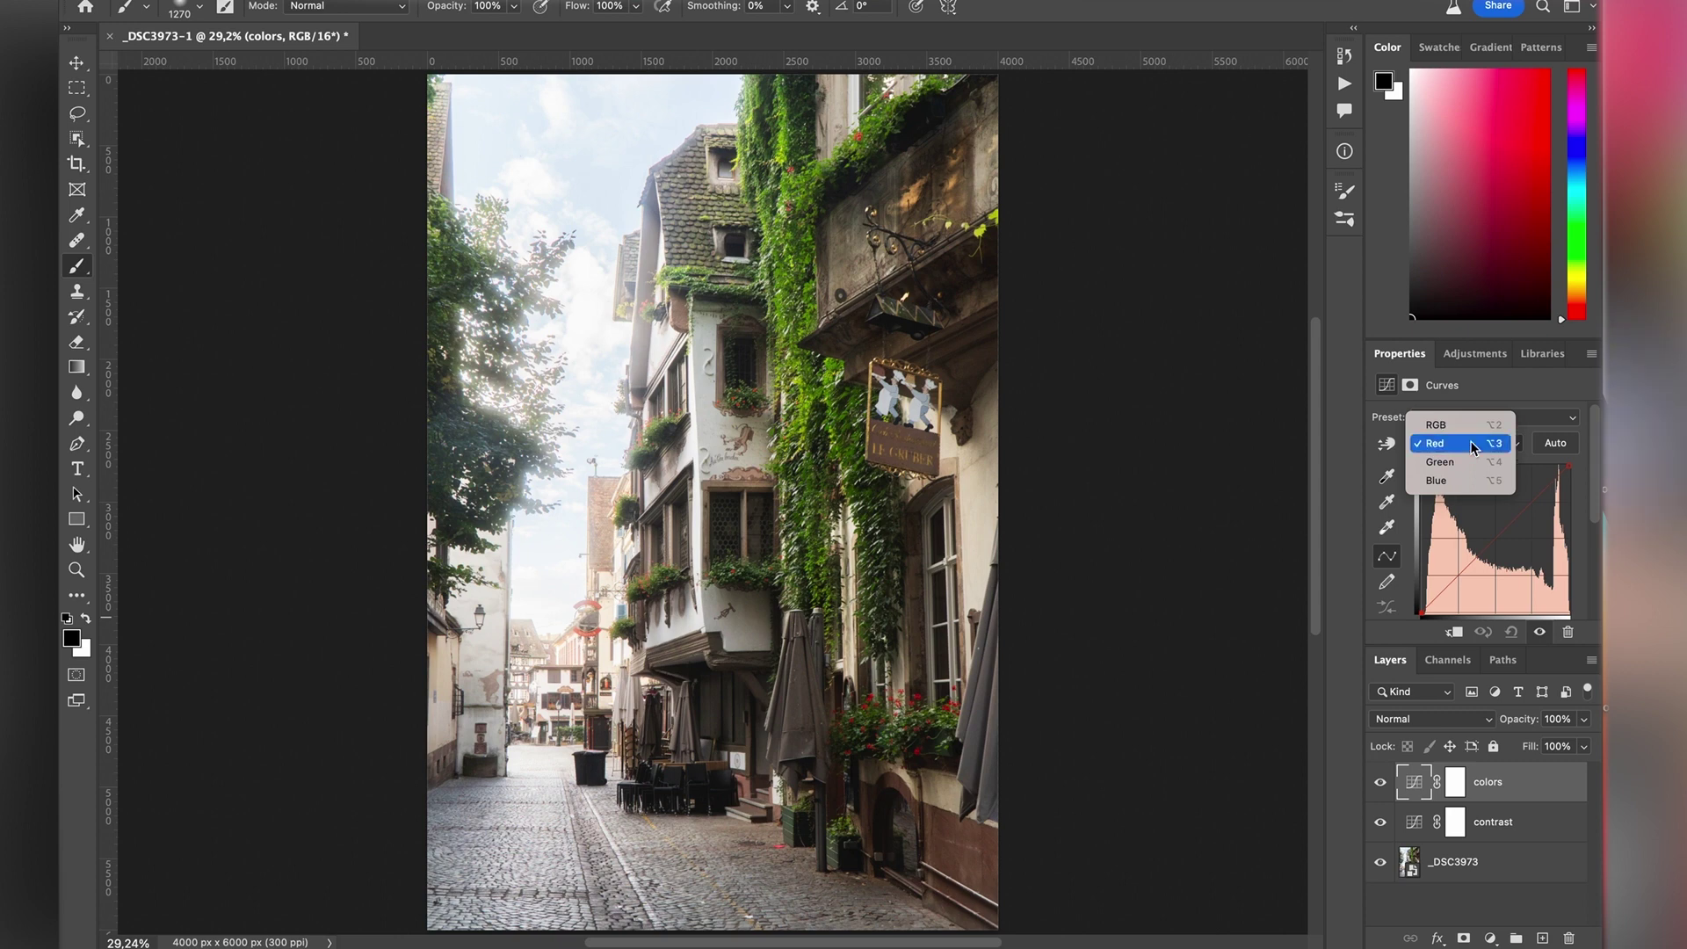
pyautogui.click(1459, 443)
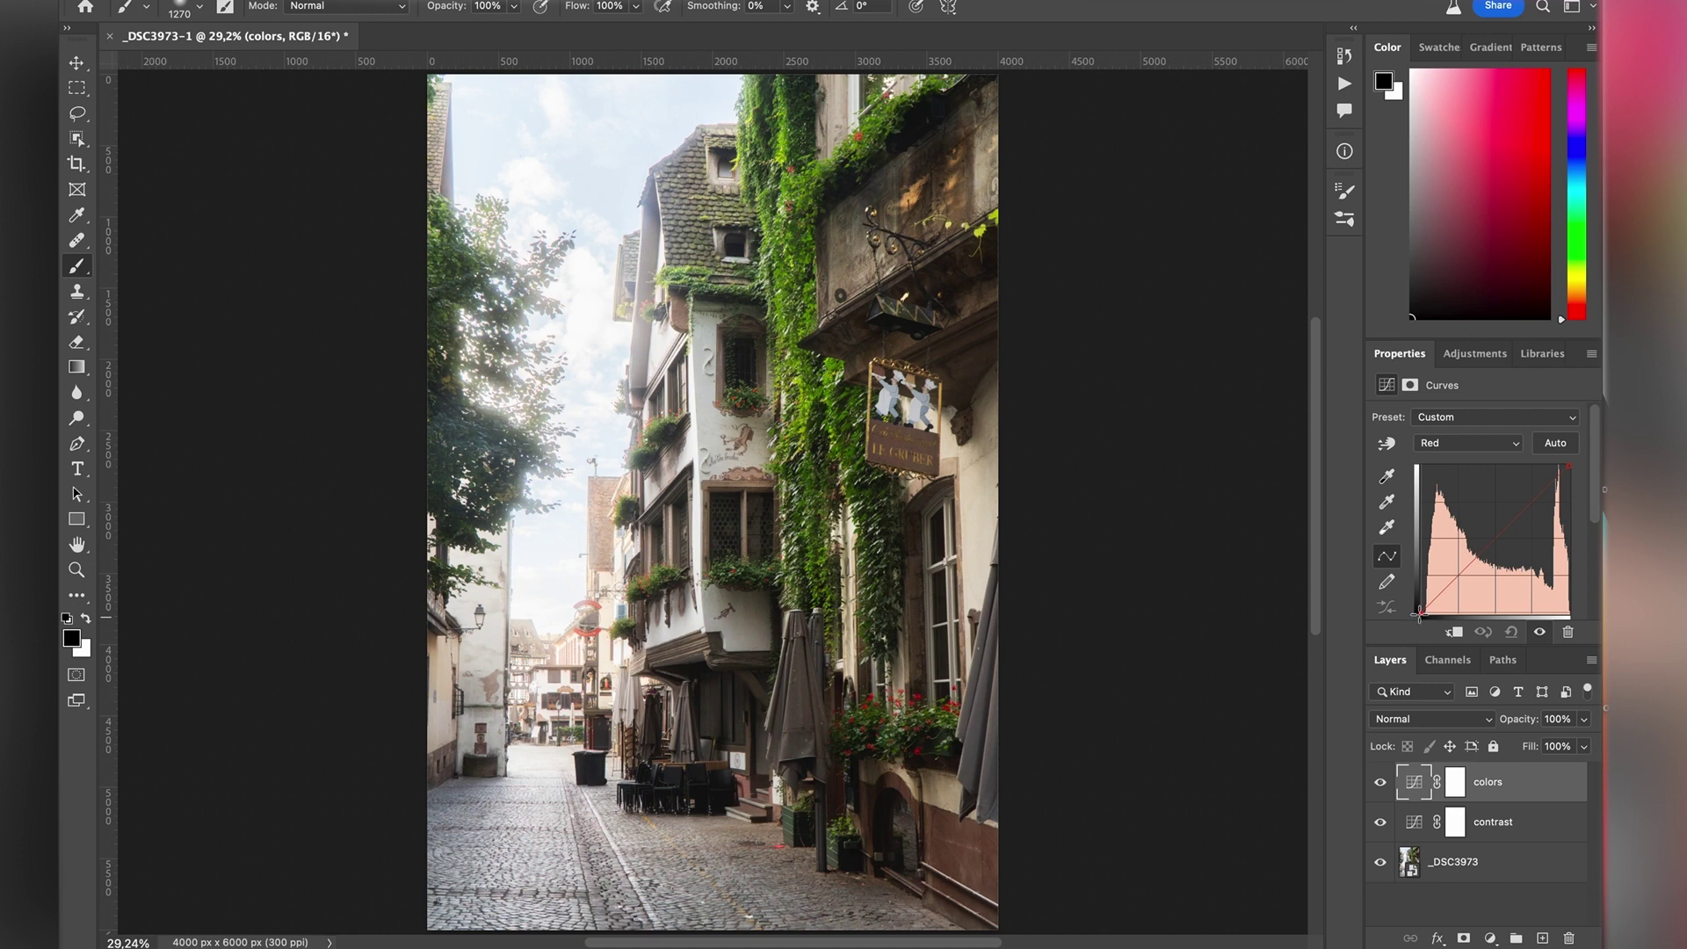
pyautogui.moveTo(1419, 612)
pyautogui.mouseDown()
pyautogui.moveTo(1494, 612)
pyautogui.moveTo(1407, 610)
pyautogui.mouseUp()
# On the Blue channel, lift the shadows and add a midtone point using the targeted adjustment tool
pyautogui.click(1495, 444)
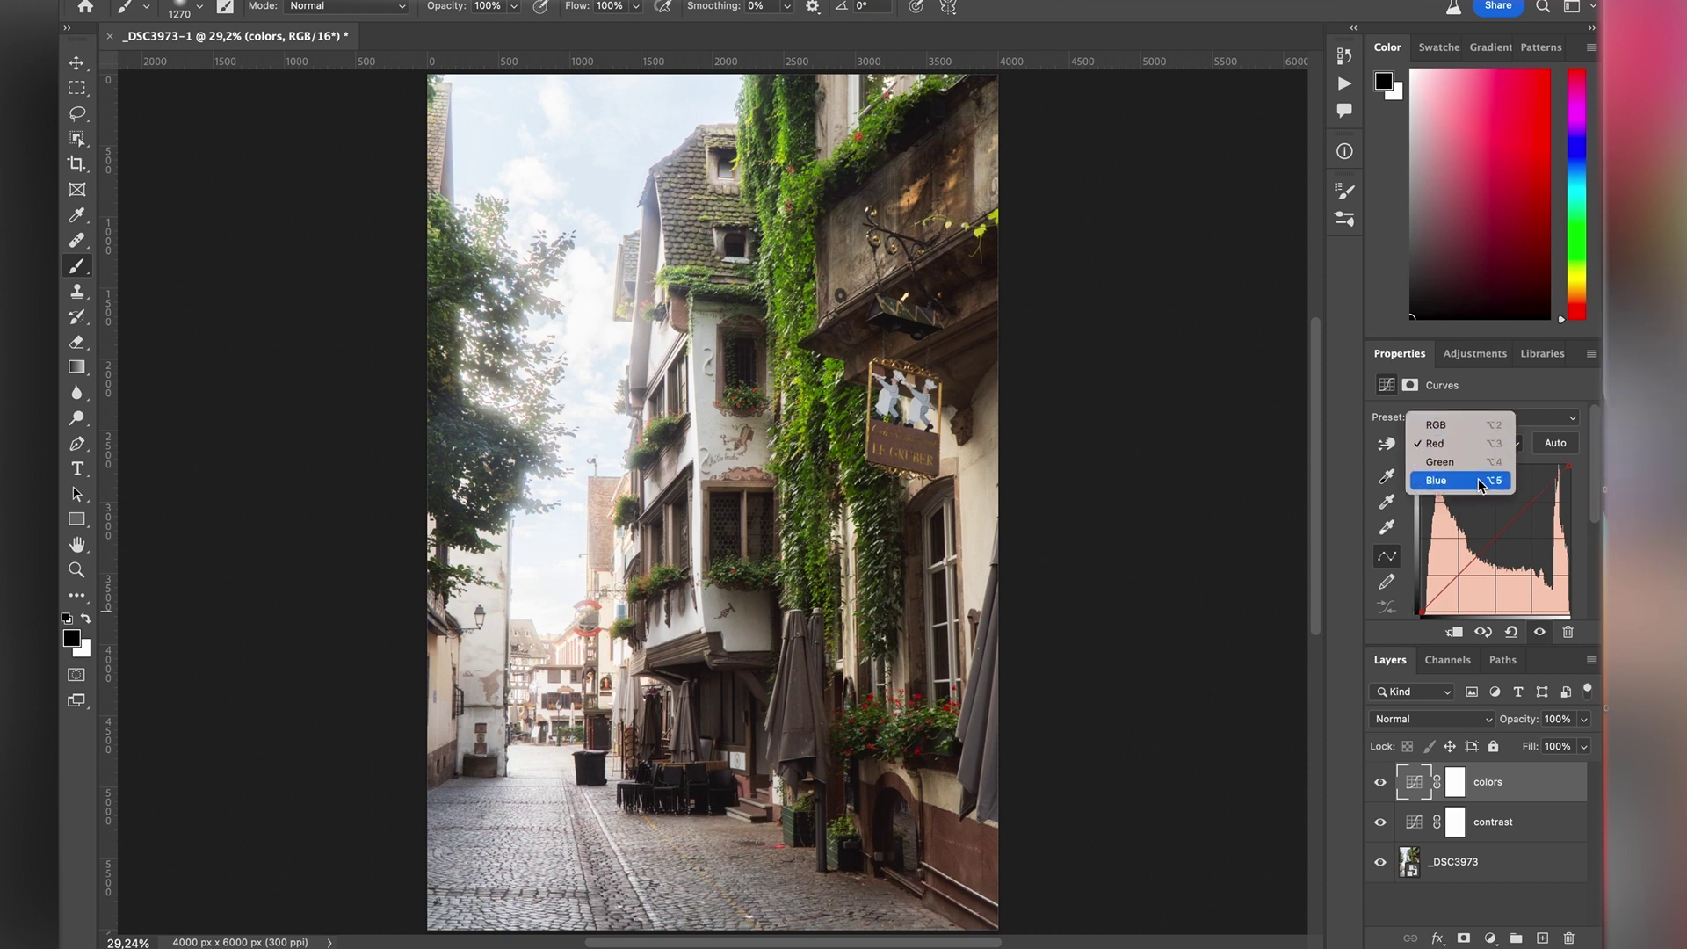
pyautogui.click(1475, 482)
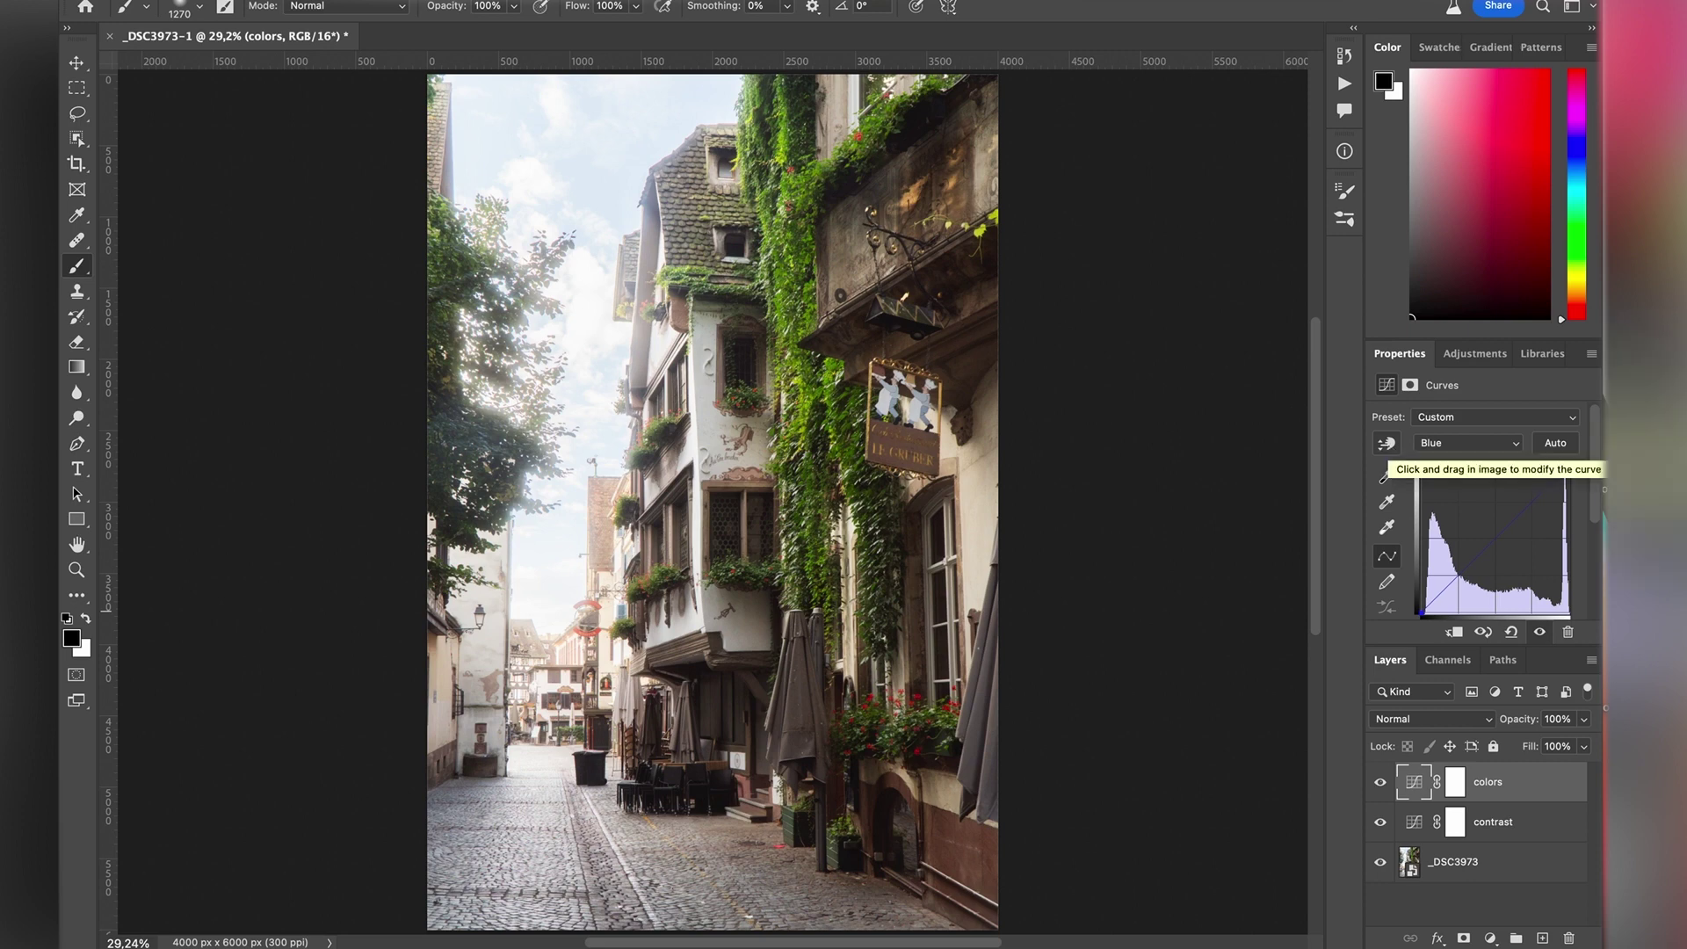
pyautogui.click(1389, 448)
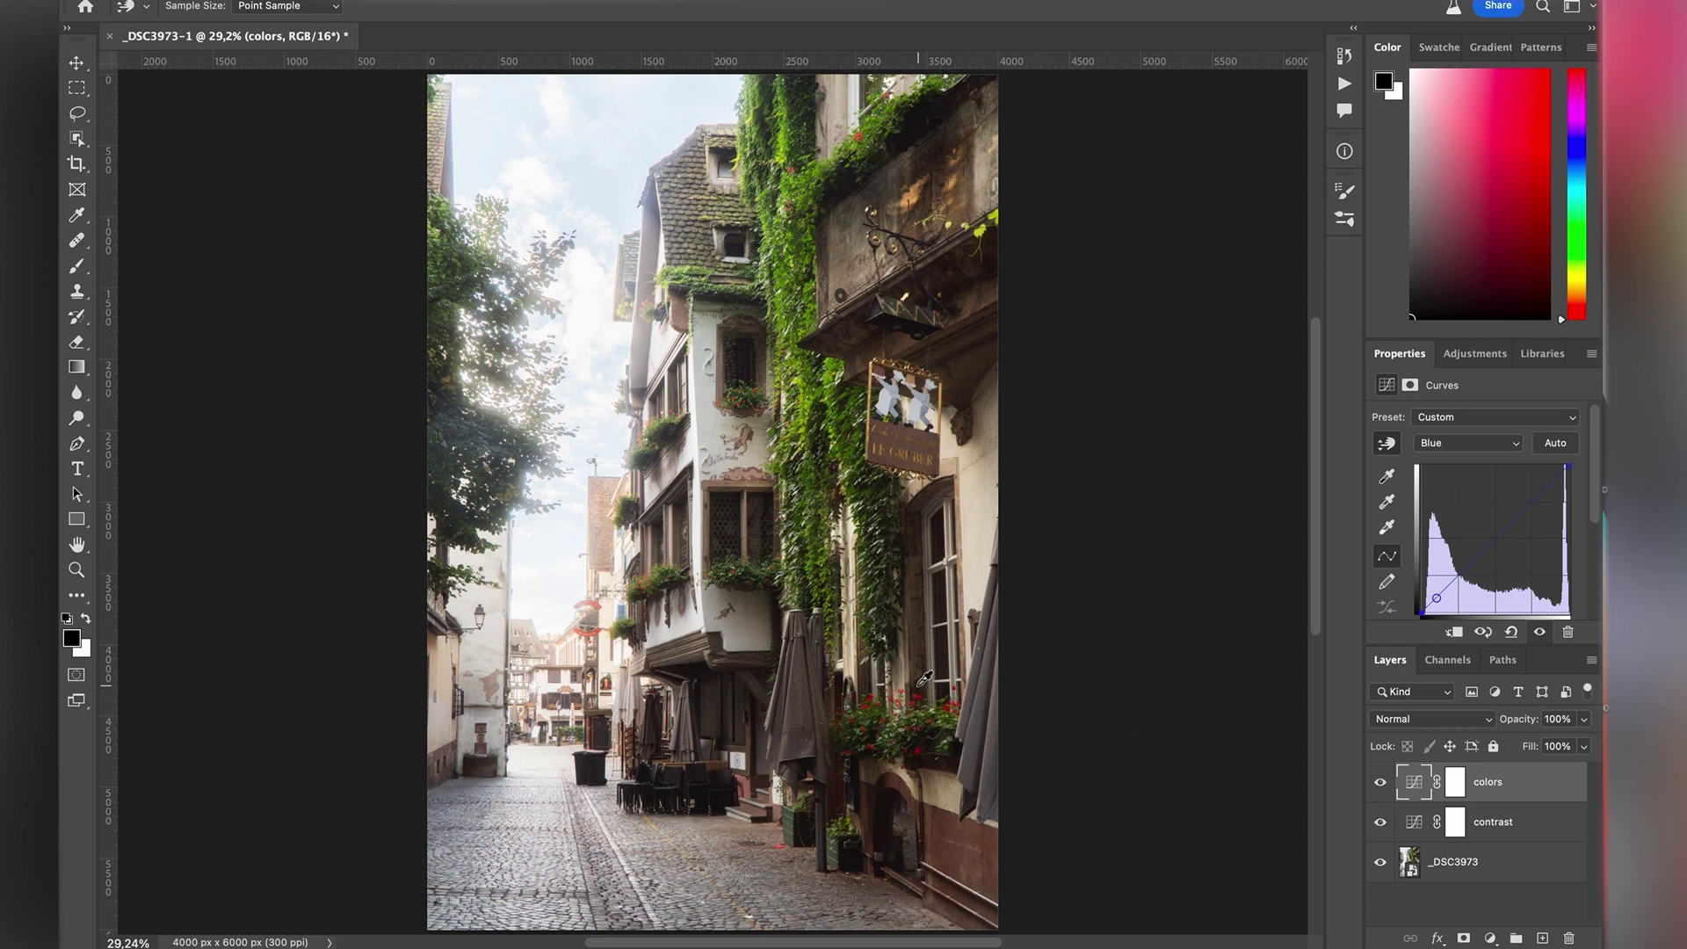
pyautogui.moveTo(925, 678); pyautogui.dragTo(921, 684)
pyautogui.moveTo(921, 684); pyautogui.dragTo(922, 678)
pyautogui.moveTo(923, 679); pyautogui.dragTo(923, 679)
pyautogui.moveTo(985, 513); pyautogui.dragTo(984, 526)
pyautogui.moveTo(984, 525); pyautogui.dragTo(984, 527)
pyautogui.moveTo(983, 525); pyautogui.dragTo(983, 527)
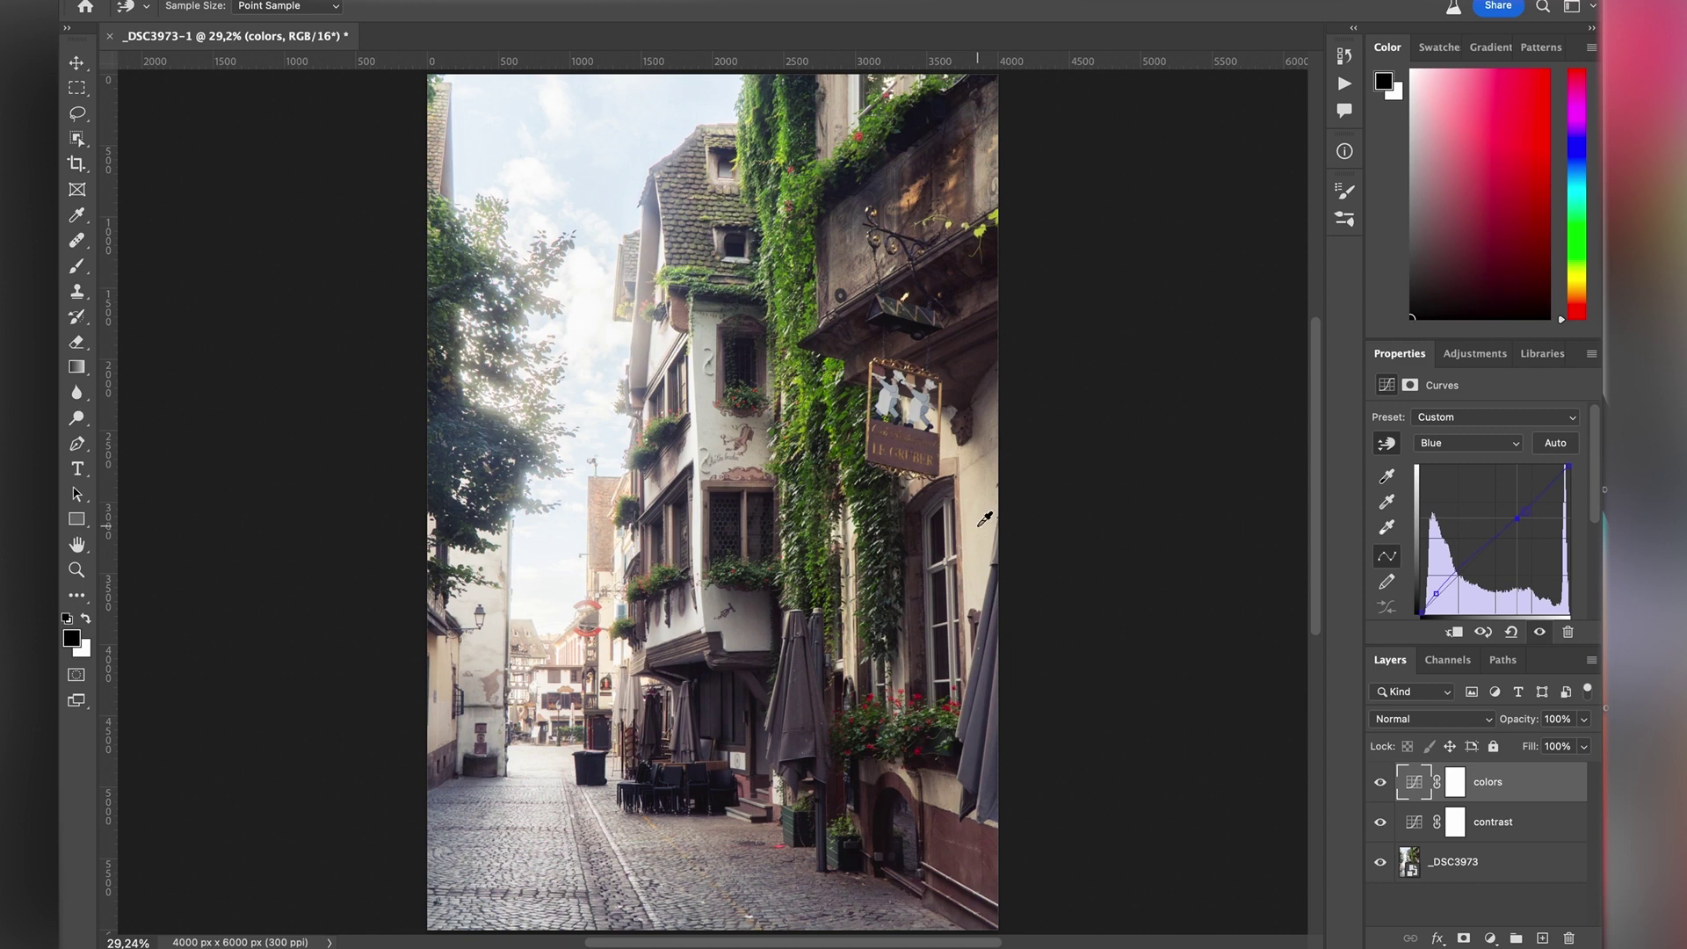
# Toggle the colors layer's visibility to compare, keeping the Normal blend mode
pyautogui.click(1381, 784)
pyautogui.click(1382, 784)
pyautogui.click(1380, 783)
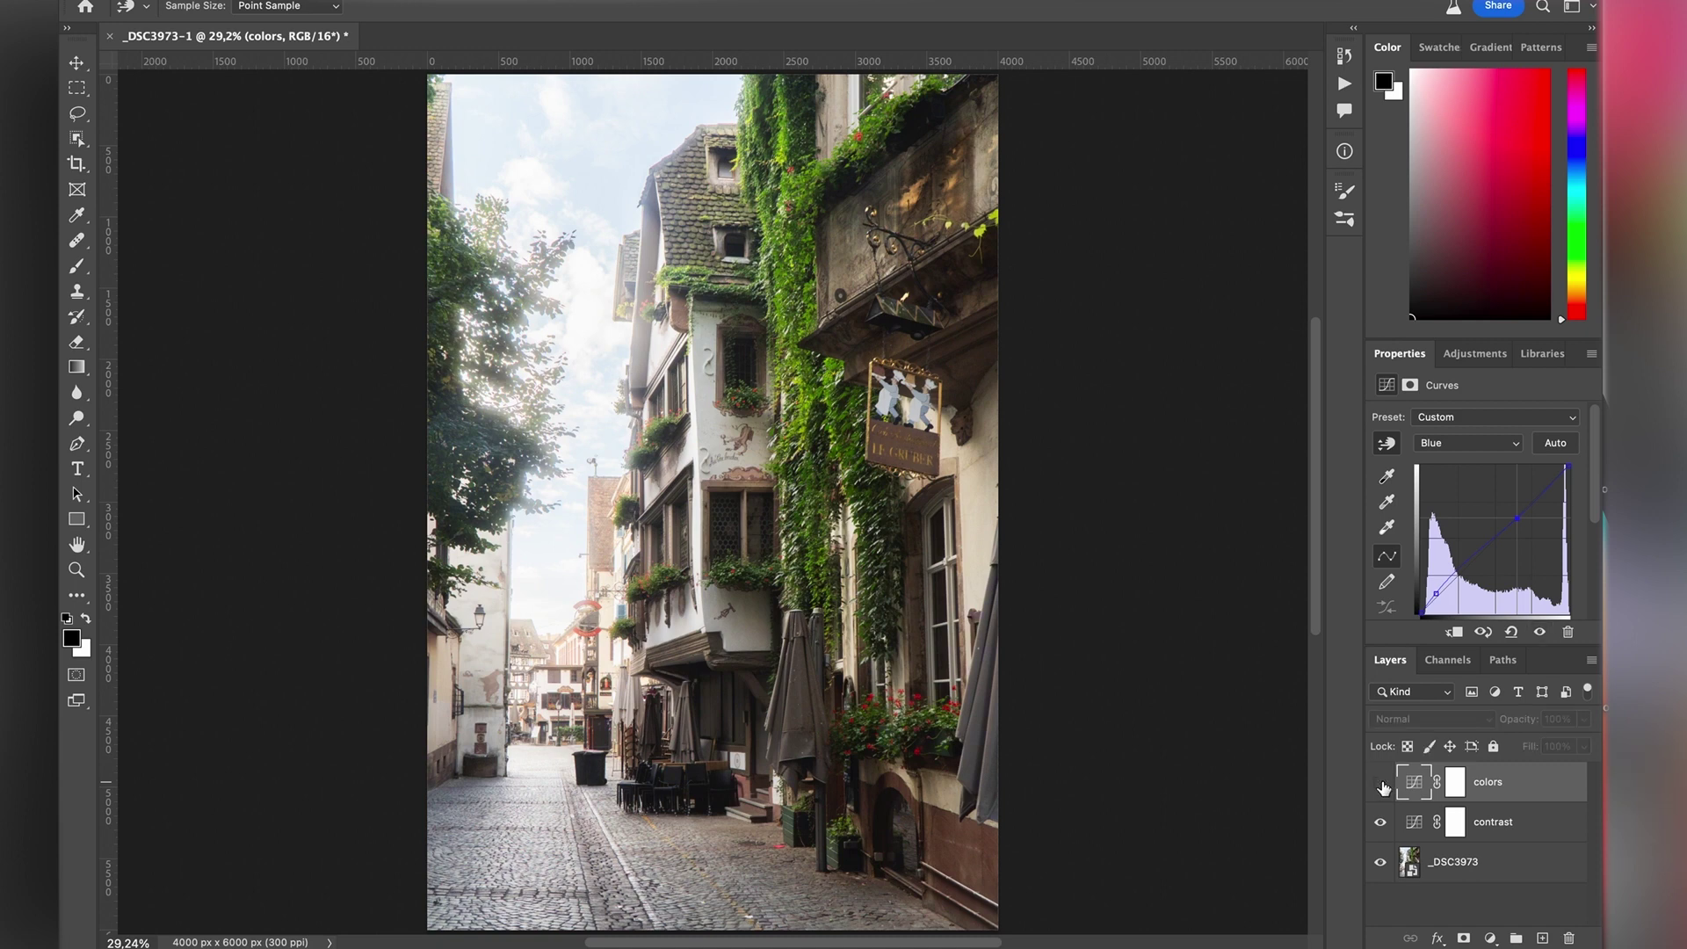
pyautogui.click(1382, 785)
pyautogui.click(1382, 784)
pyautogui.click(1382, 784)
pyautogui.click(1410, 720)
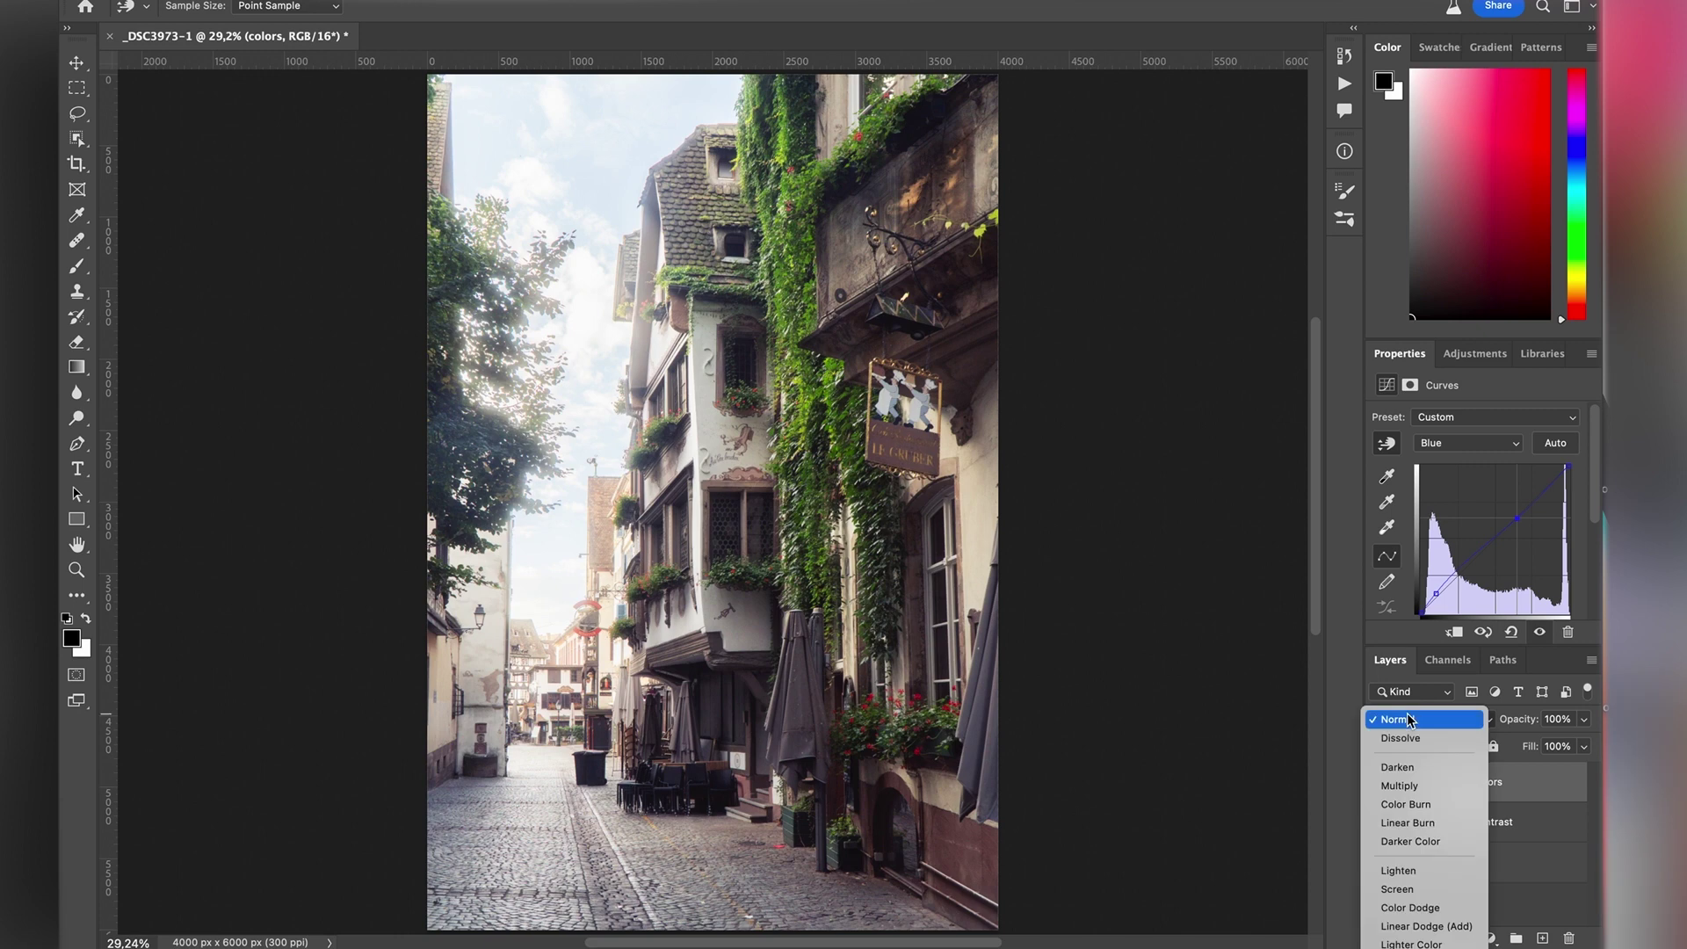
pyautogui.click(1410, 720)
# Switch the colors curve to Red and raise a highlight point sampled from the alley photo
pyautogui.click(1469, 443)
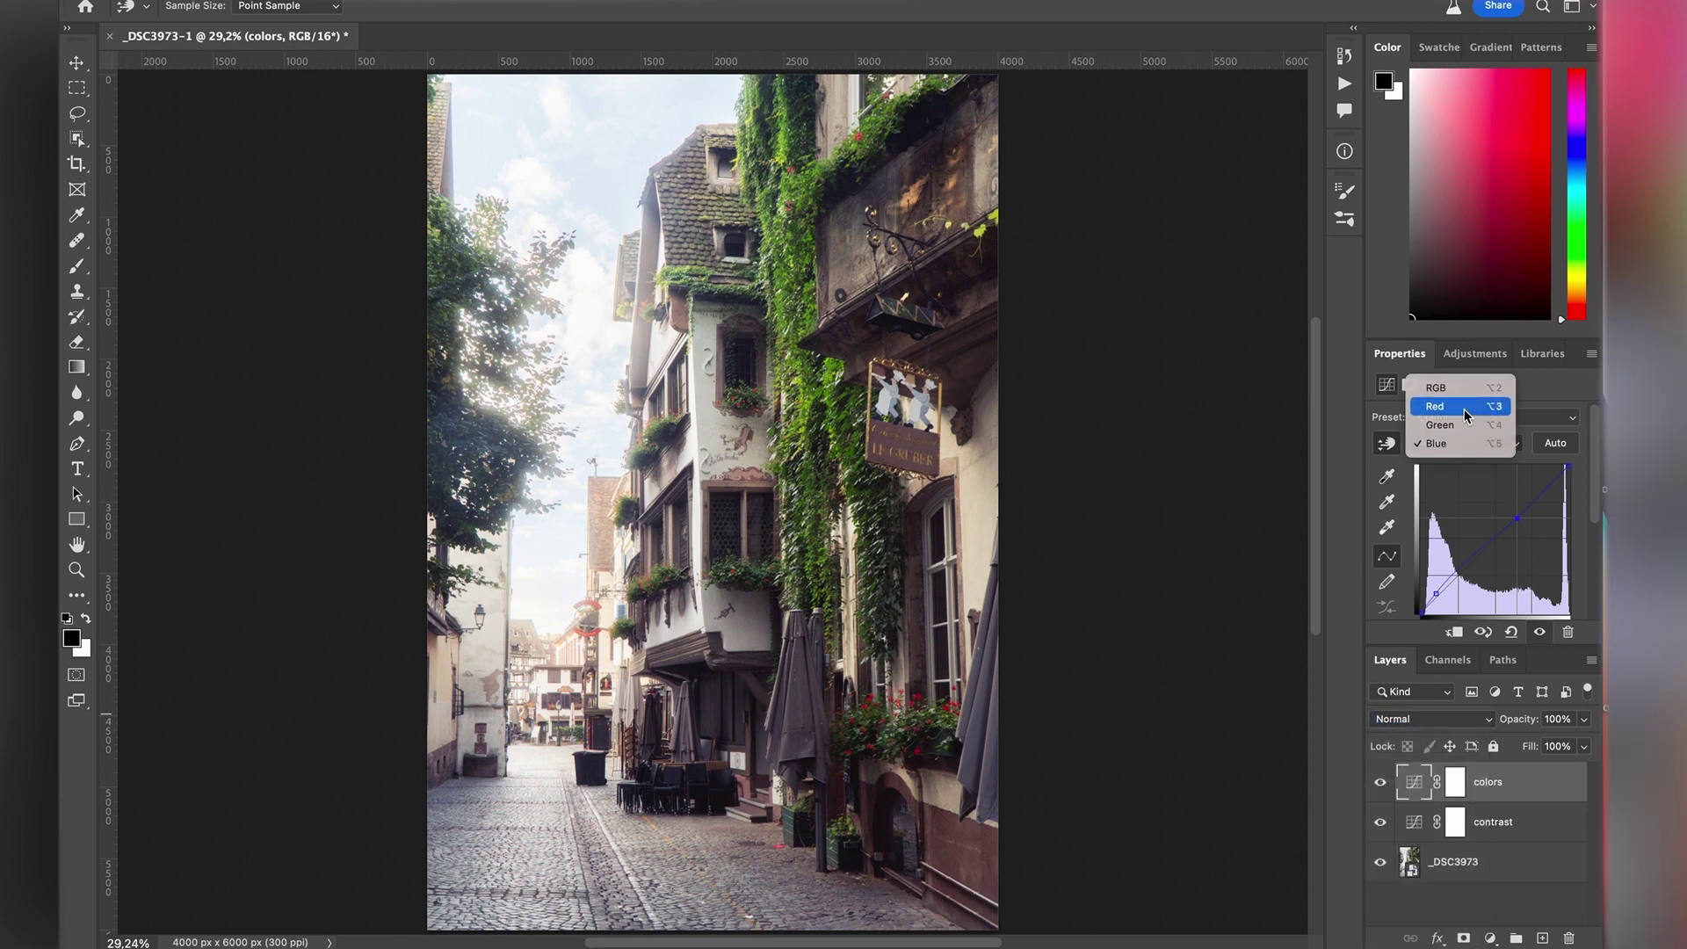
pyautogui.click(1464, 408)
pyautogui.click(1391, 444)
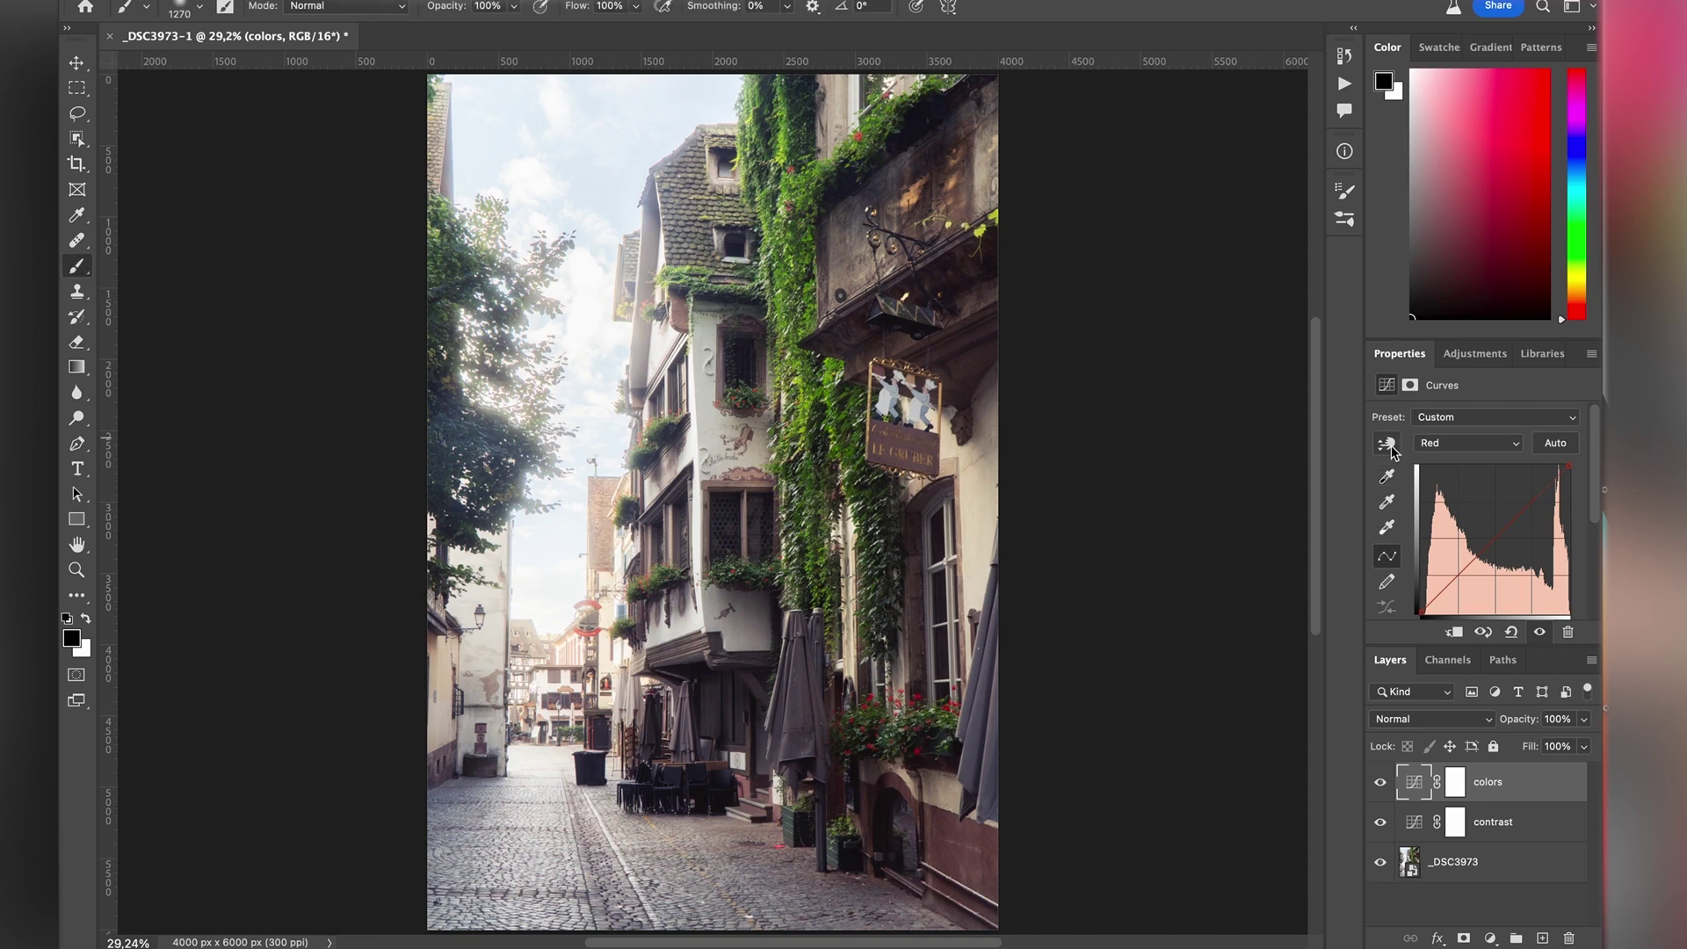
pyautogui.click(1388, 445)
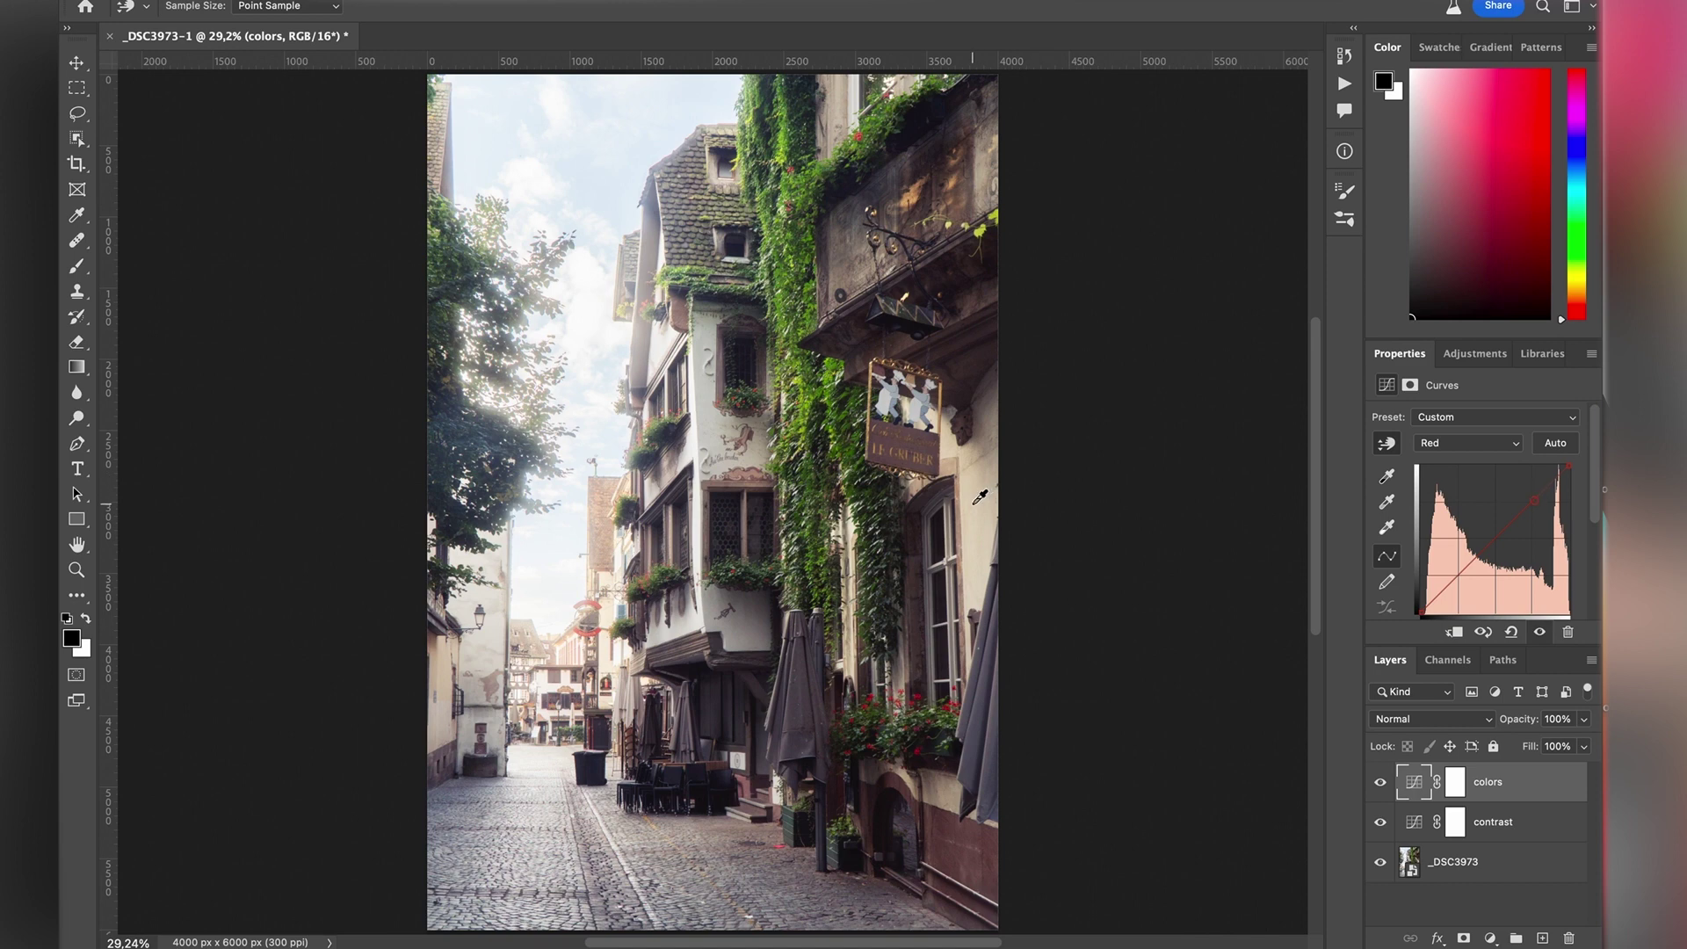
pyautogui.moveTo(975, 503); pyautogui.dragTo(978, 502)
pyautogui.moveTo(978, 503); pyautogui.dragTo(980, 496)
pyautogui.click(1381, 783)
pyautogui.click(1380, 785)
pyautogui.click(1381, 785)
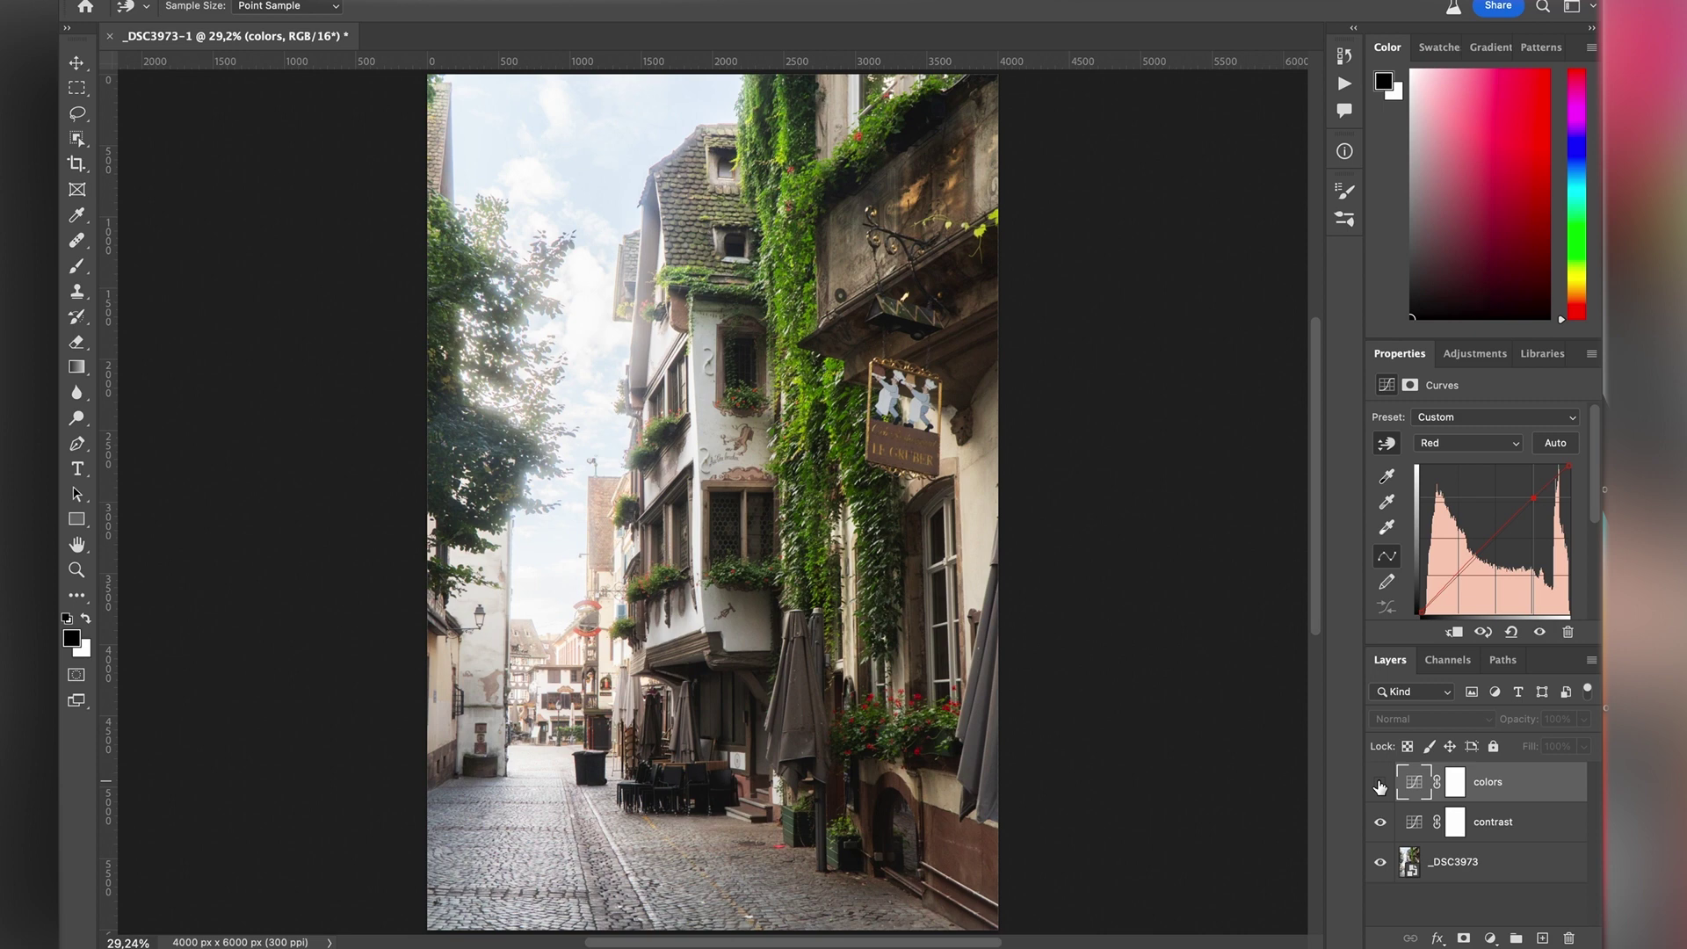
pyautogui.click(1381, 786)
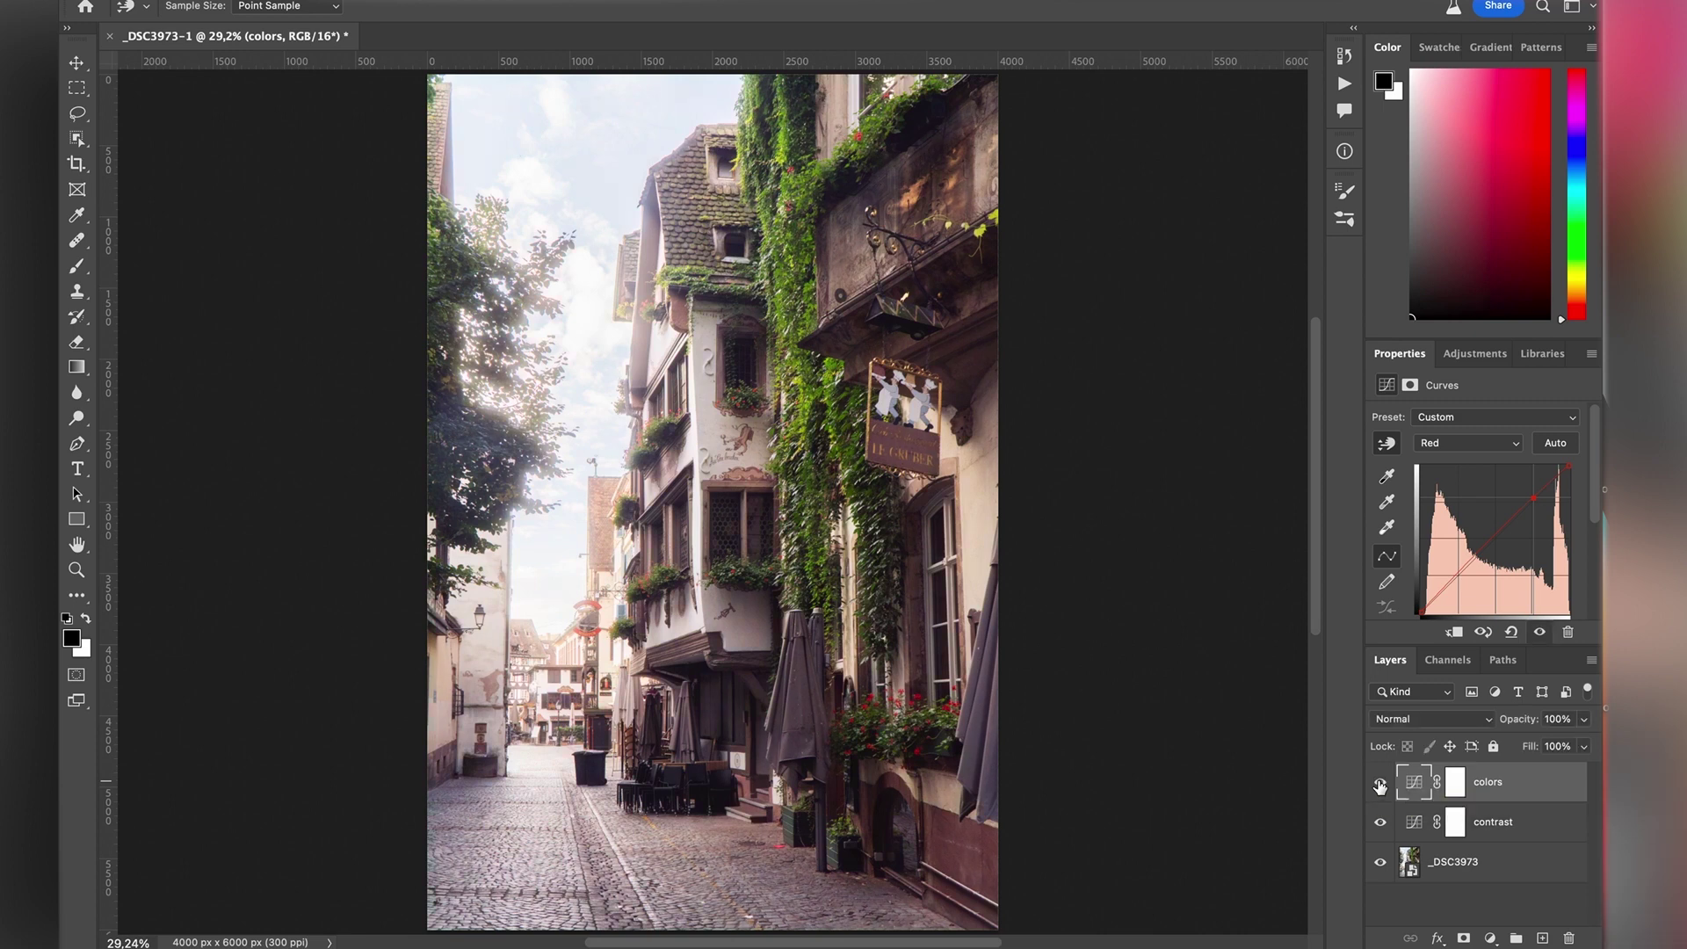
pyautogui.keyDown('shift'); pyautogui.click(1526, 832); pyautogui.keyUp('shift')
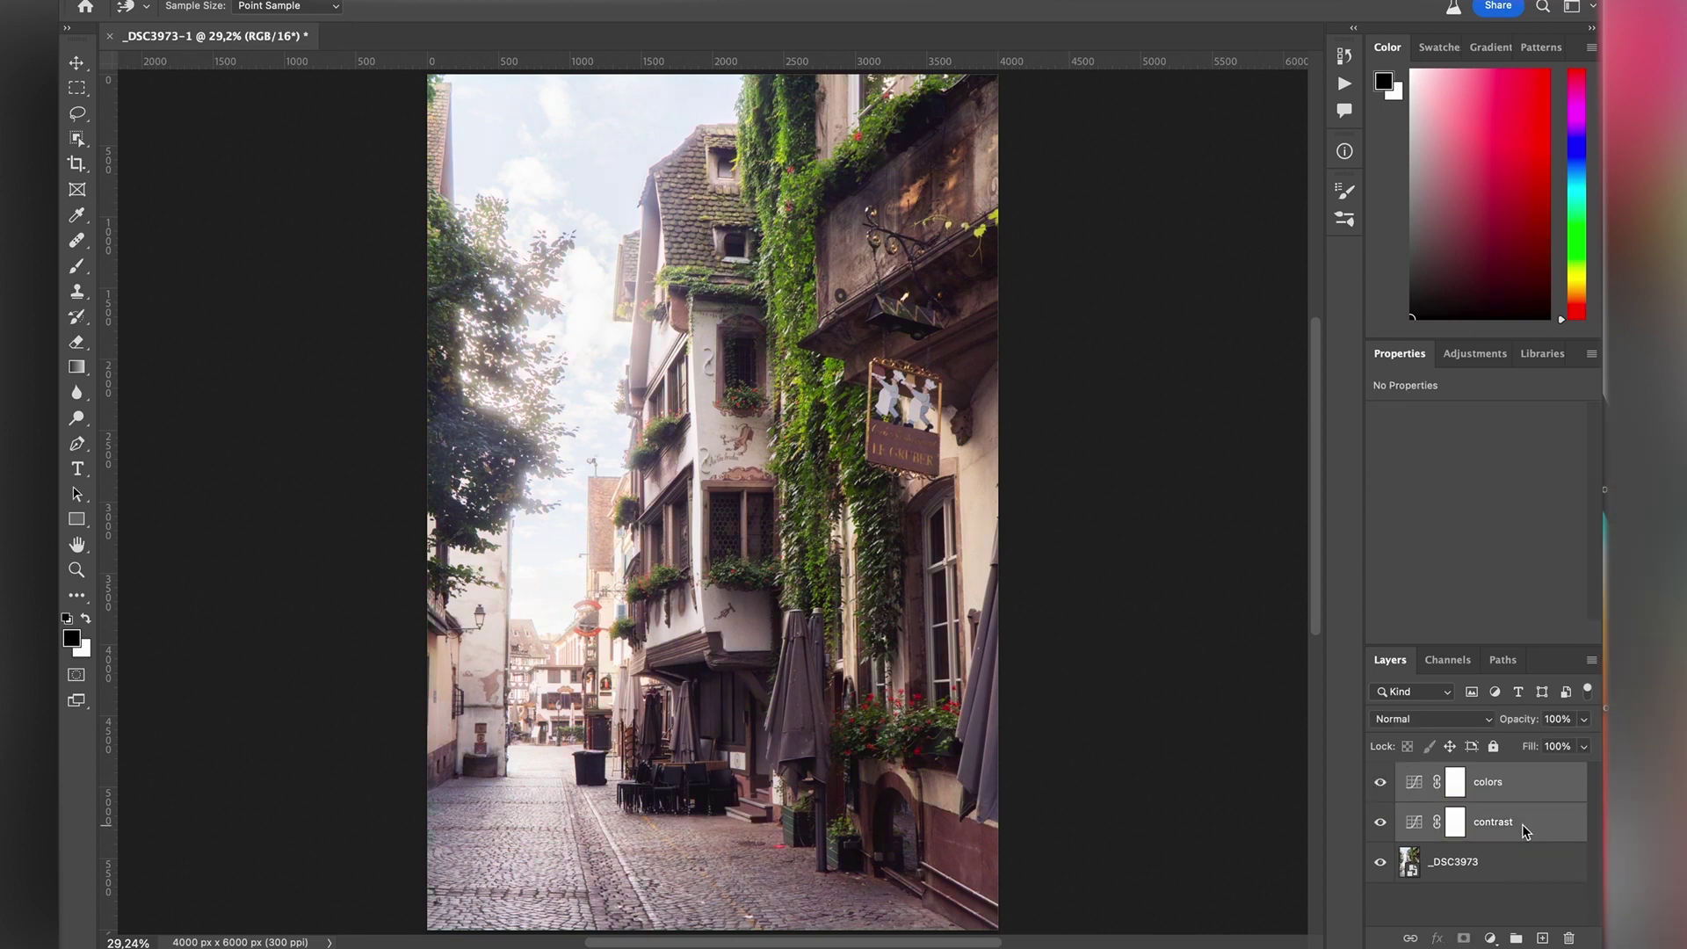
pyautogui.press('super+comma')
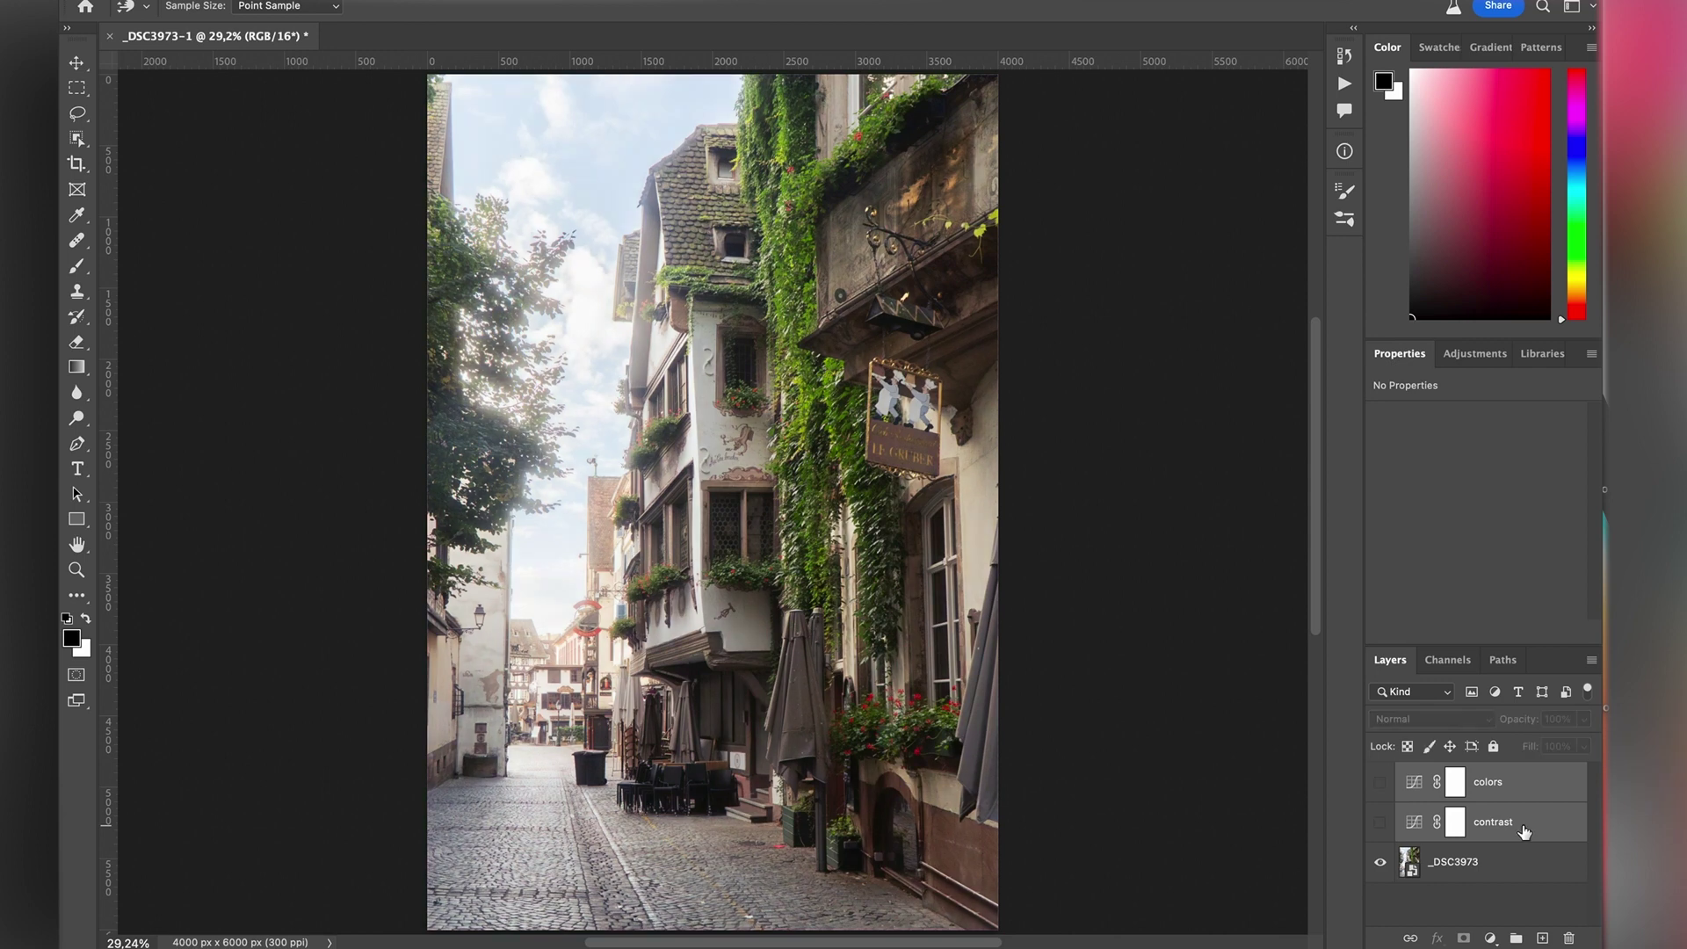
pyautogui.press('super+comma')
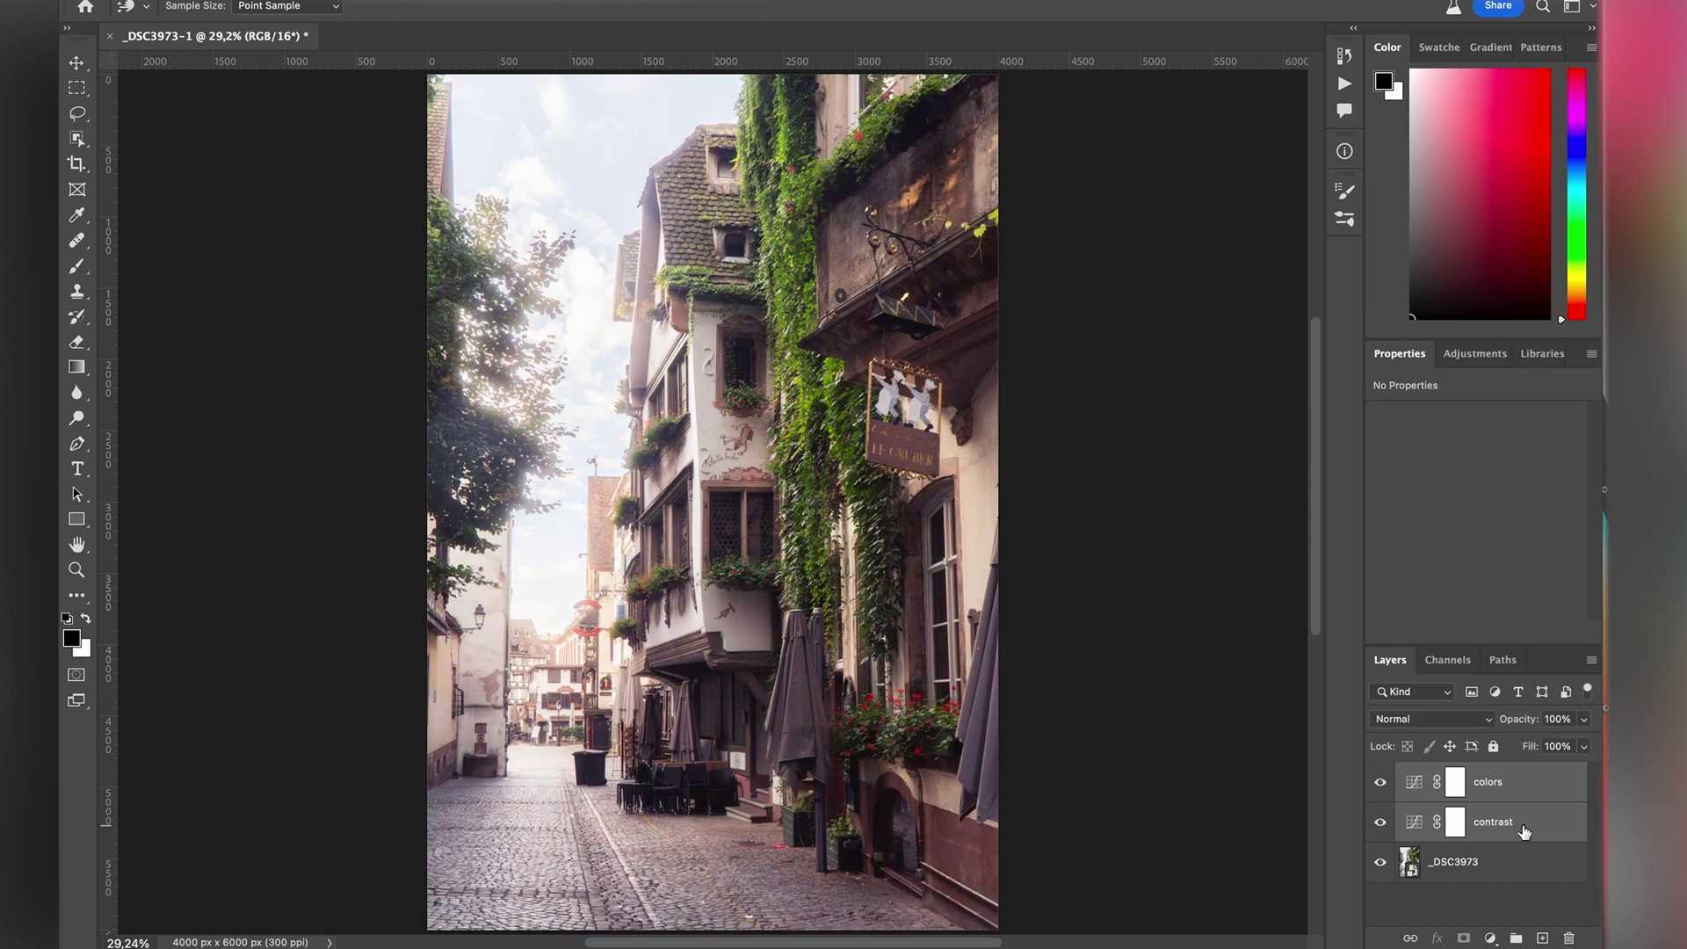
pyautogui.press('super+comma')
pyautogui.press('super+comma')
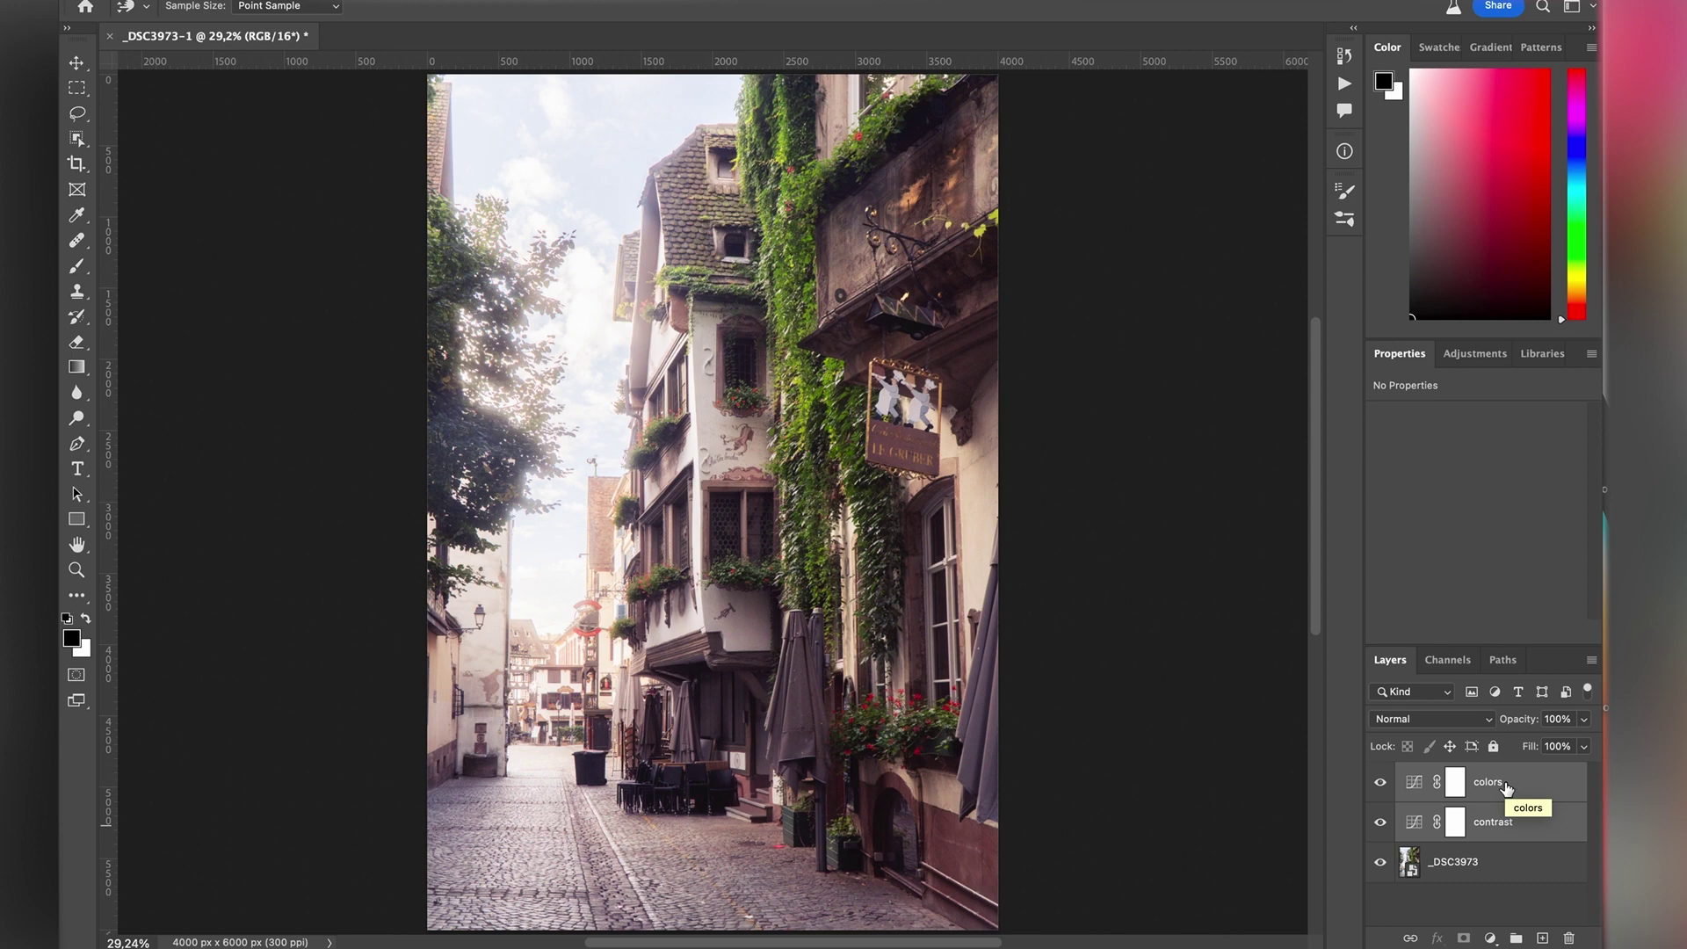
# Add a new Curves layer above colors and lift its Blue curve by sampling the street and cobblestones
pyautogui.click(1455, 782)
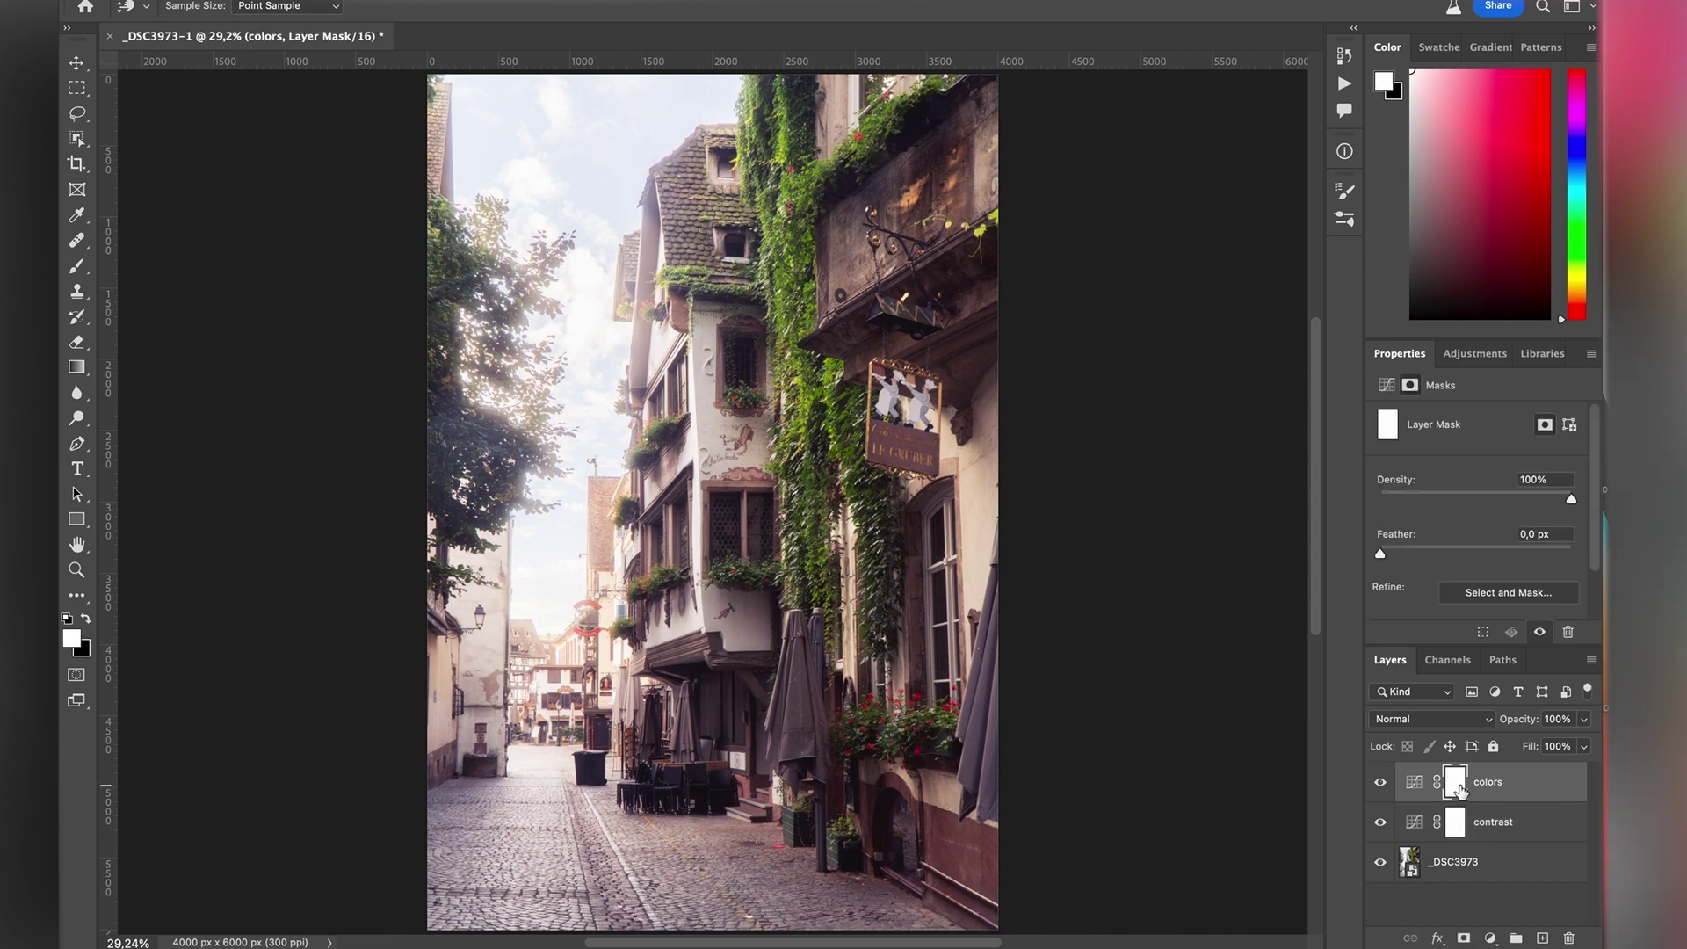
pyautogui.click(1494, 355)
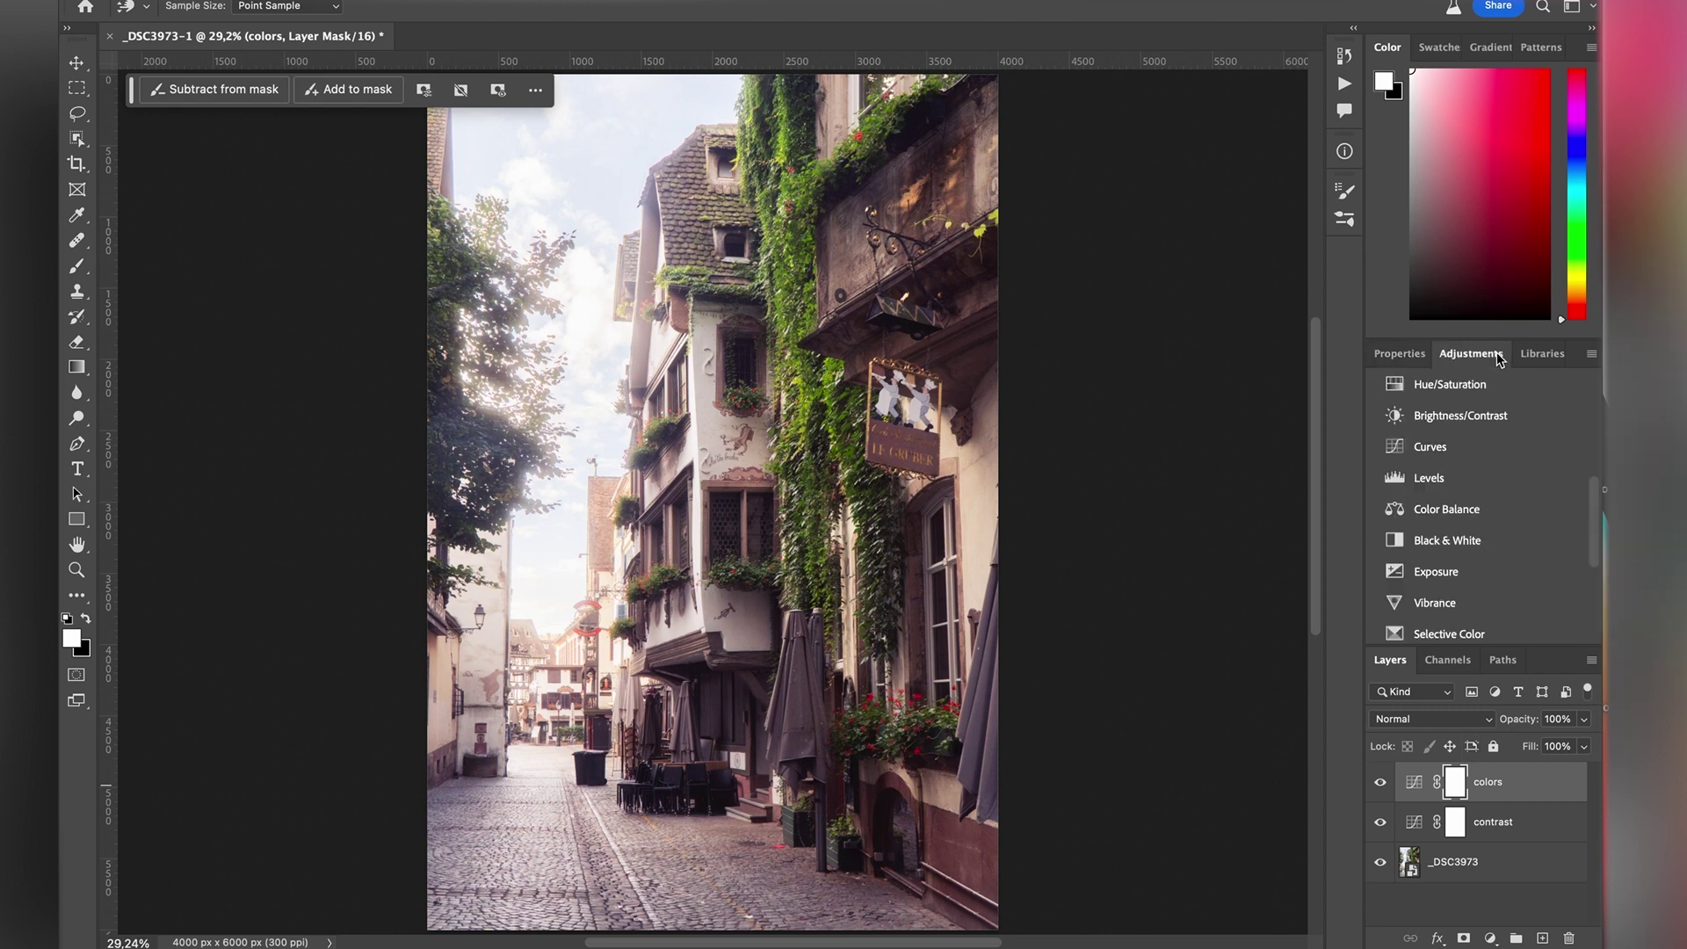
pyautogui.click(1464, 446)
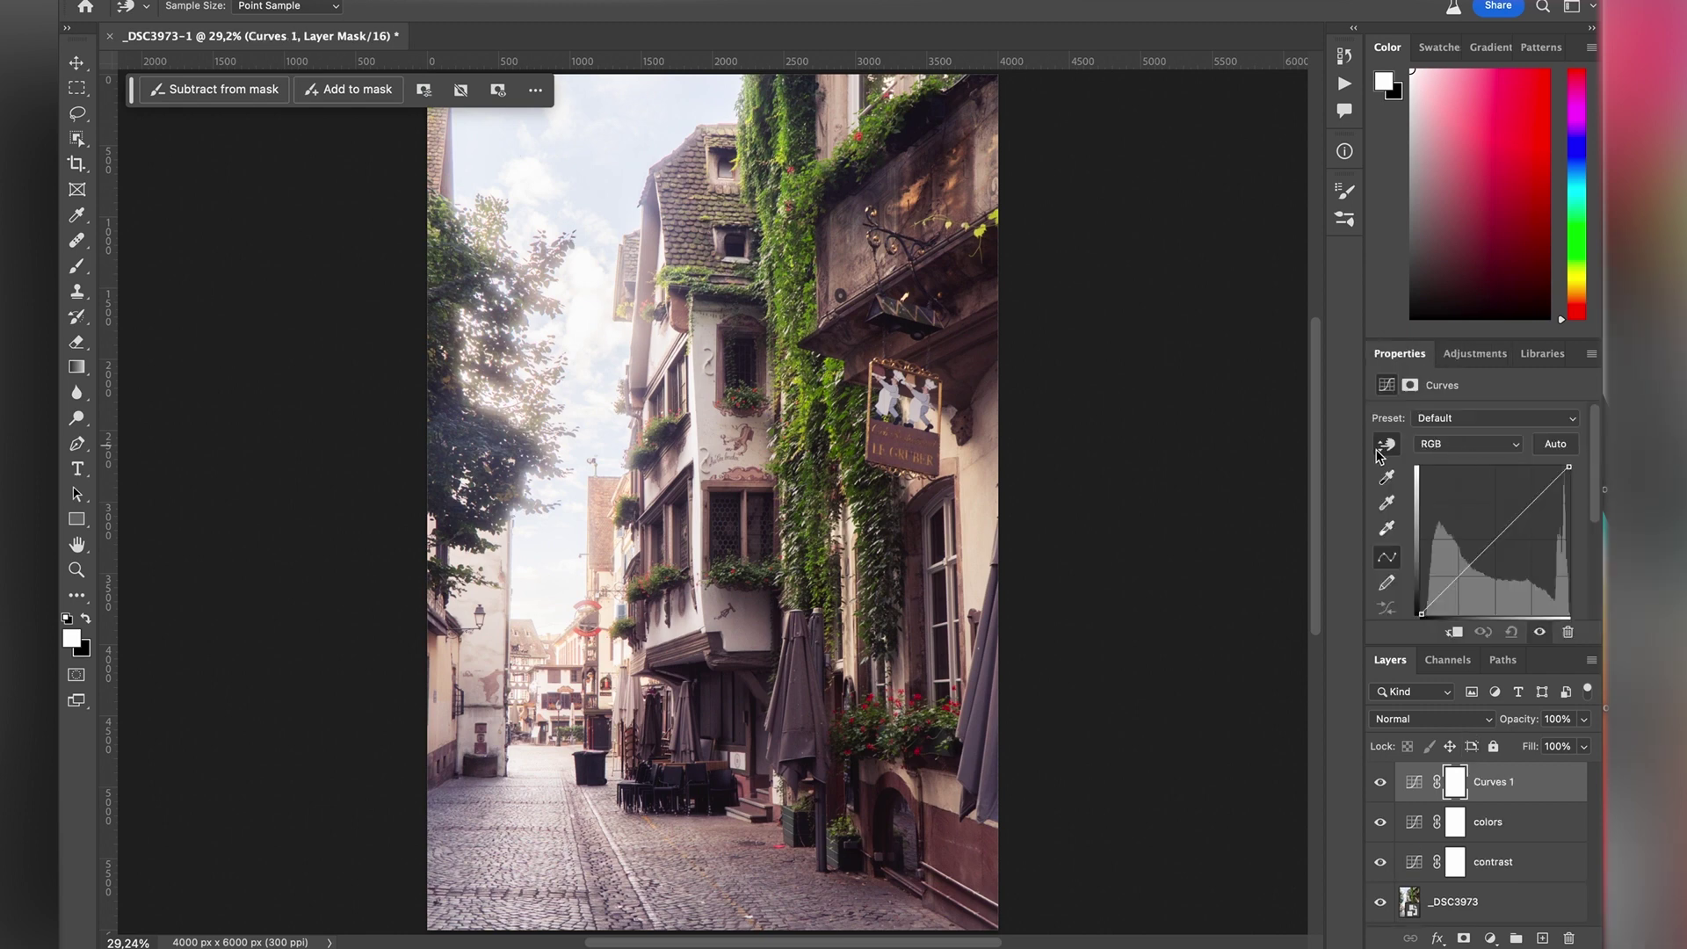
pyautogui.click(1455, 446)
pyautogui.click(1456, 503)
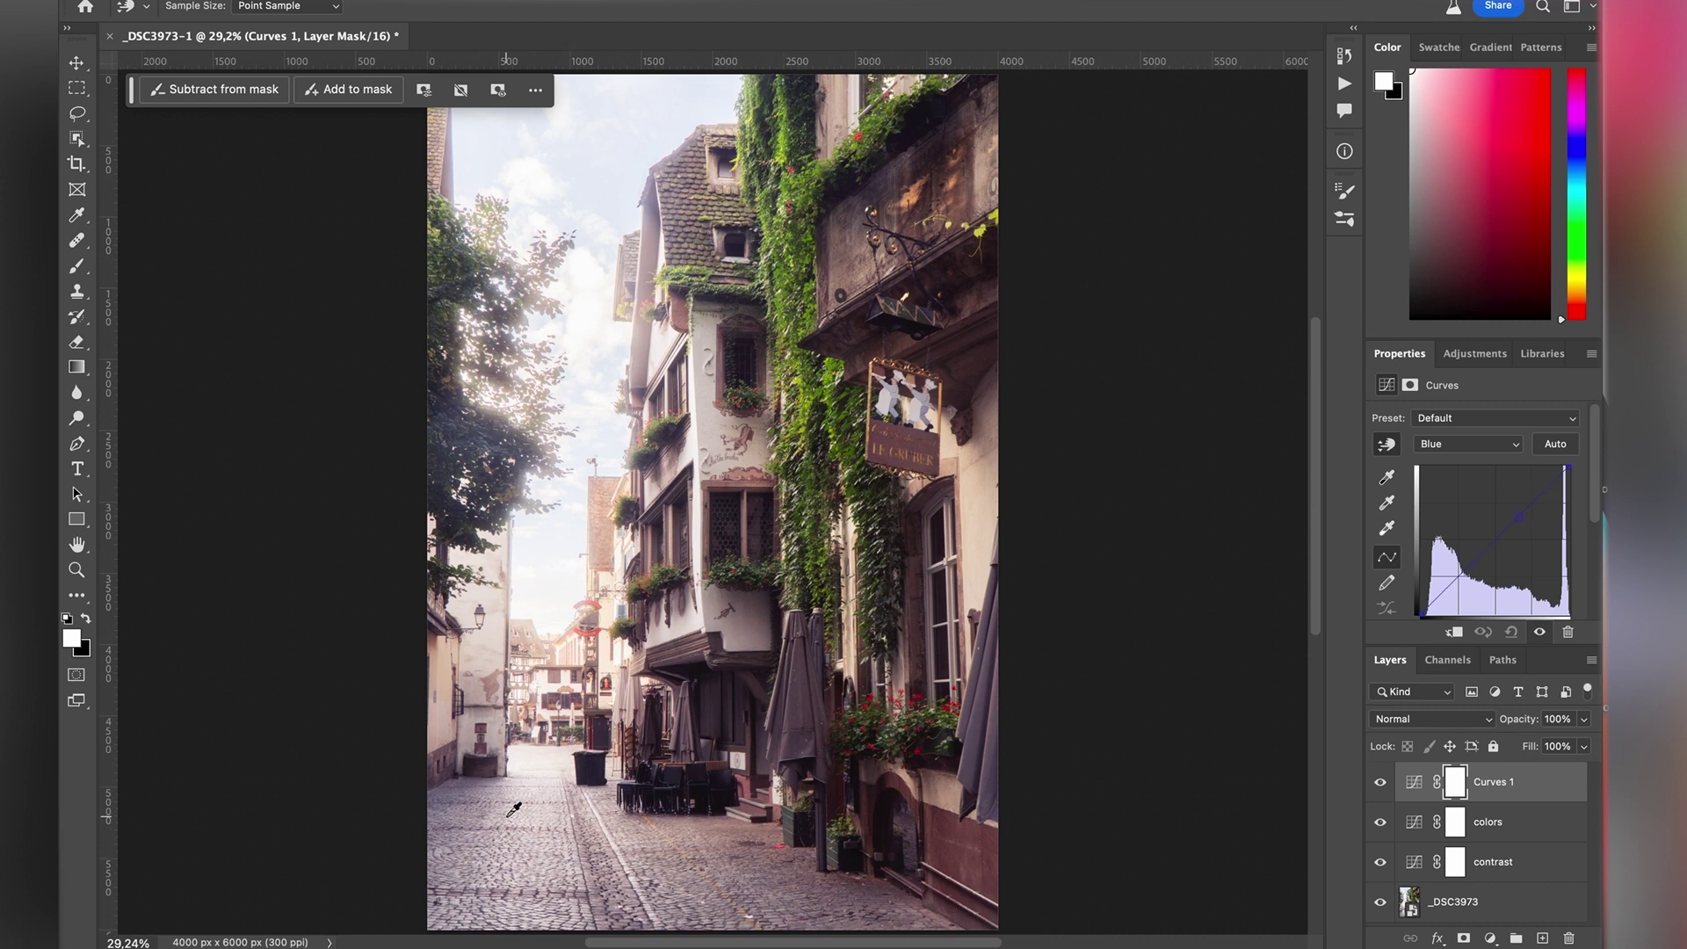
pyautogui.click(531, 846)
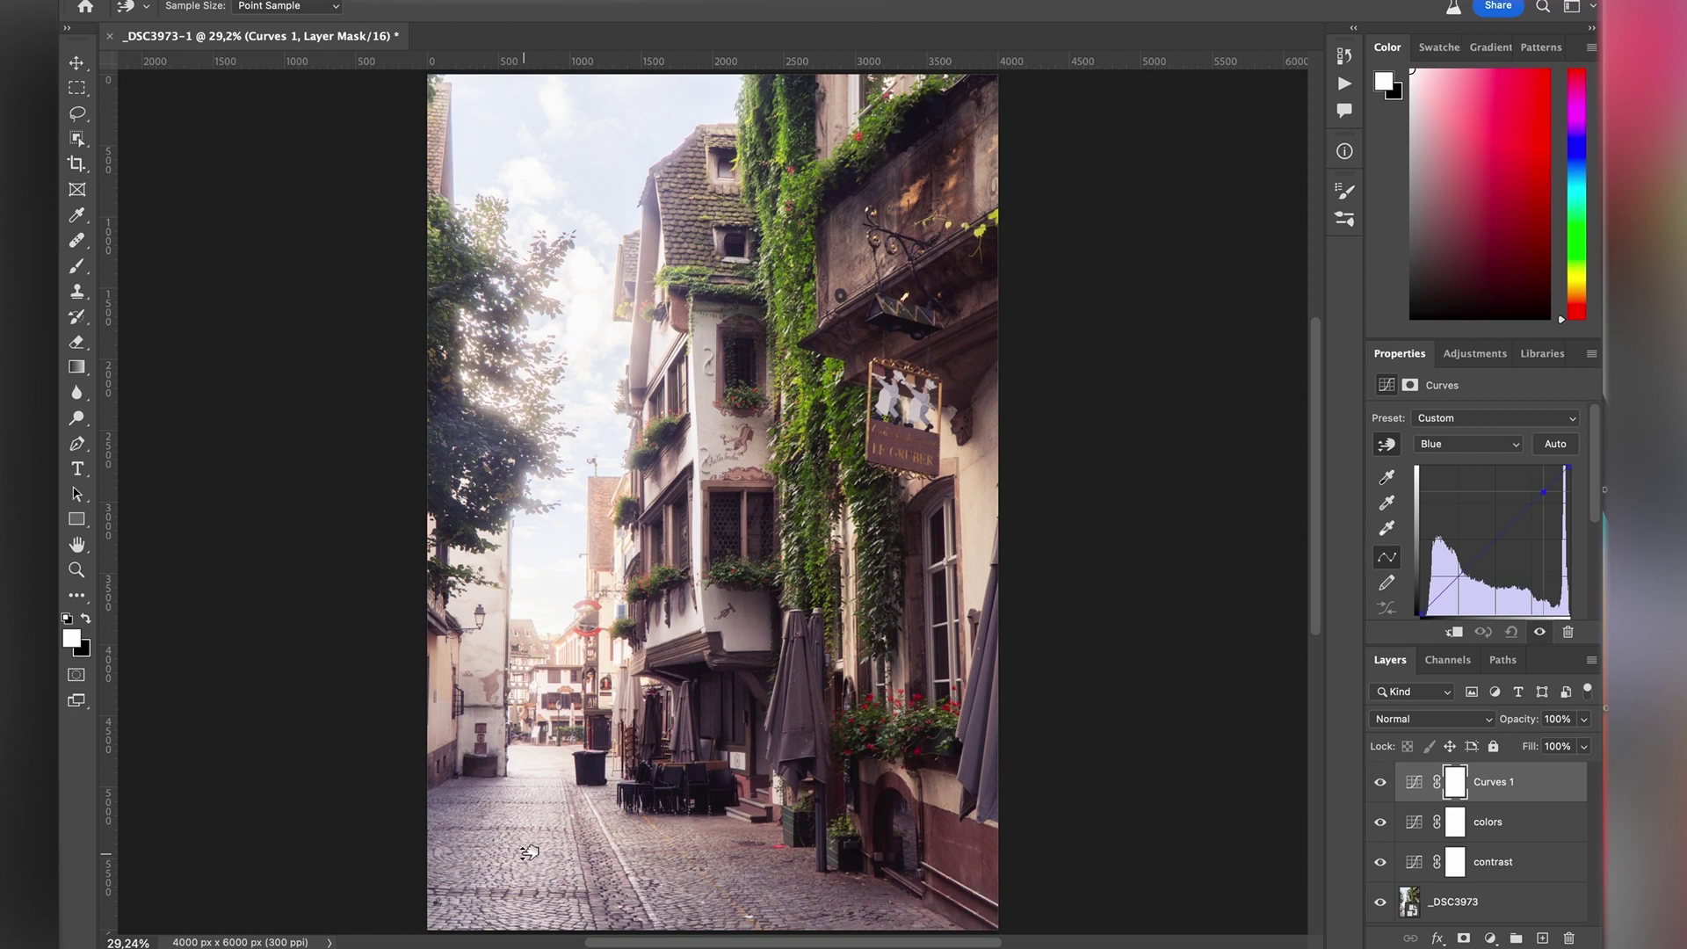
pyautogui.moveTo(528, 853); pyautogui.dragTo(532, 833)
pyautogui.moveTo(823, 903); pyautogui.dragTo(823, 901)
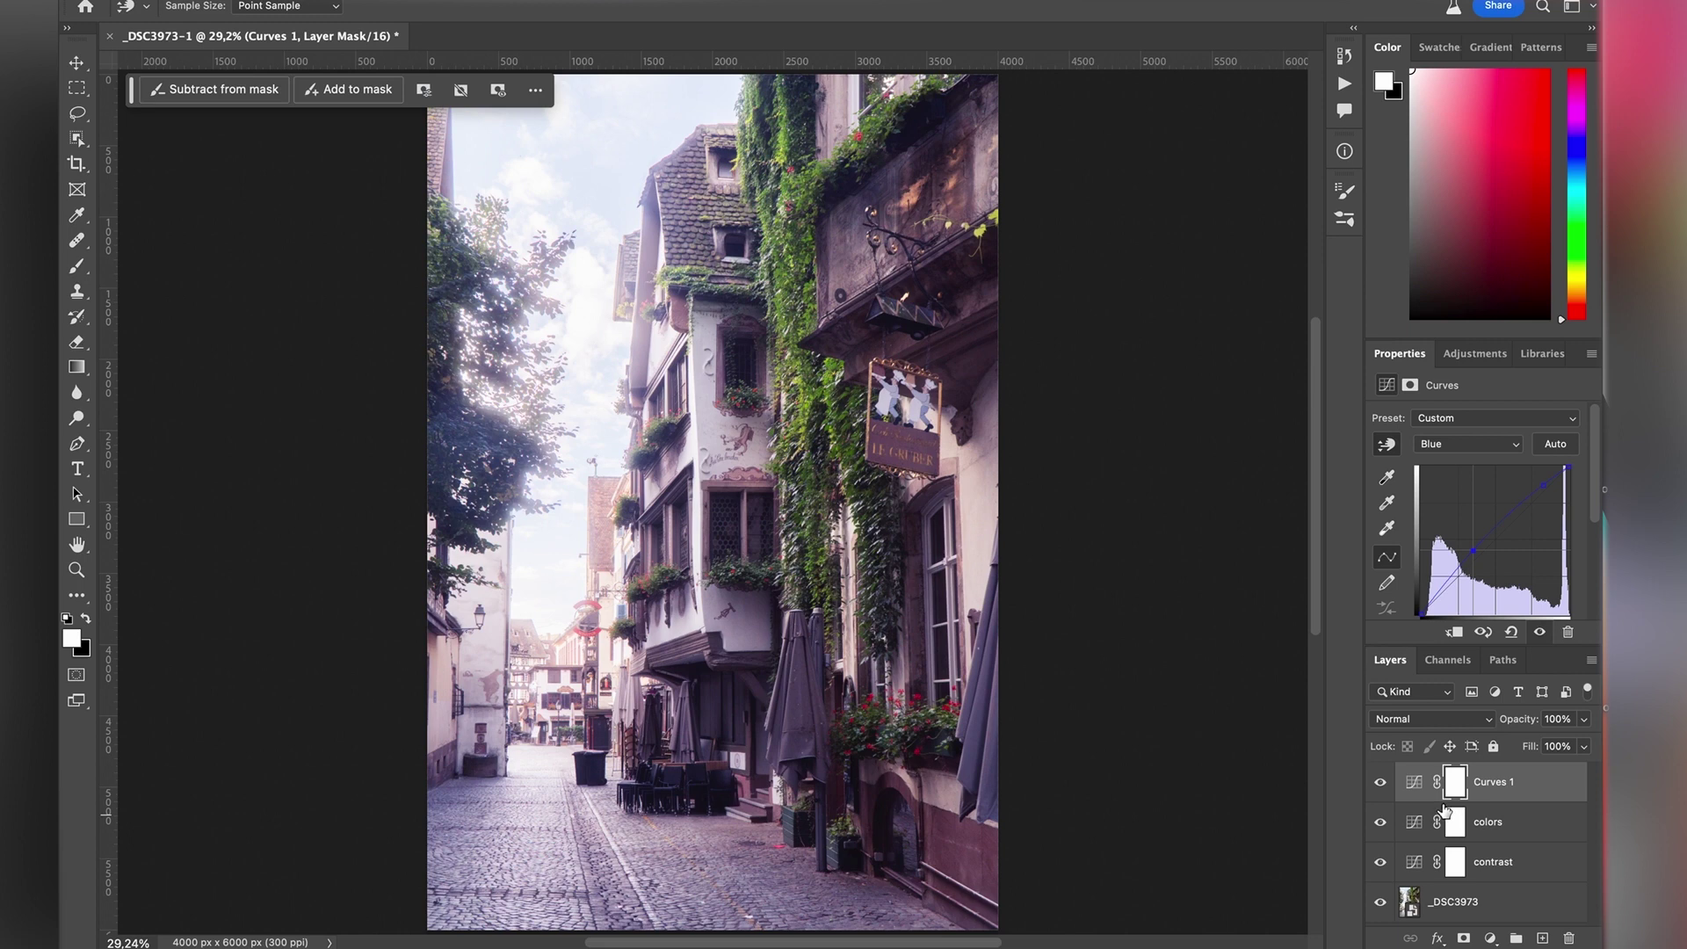
# Invert Curves 1's mask and paint white over the cobblestones, with brush sizes of about 510, 231 and 179 px
pyautogui.hotkey('ctrl', 'i')
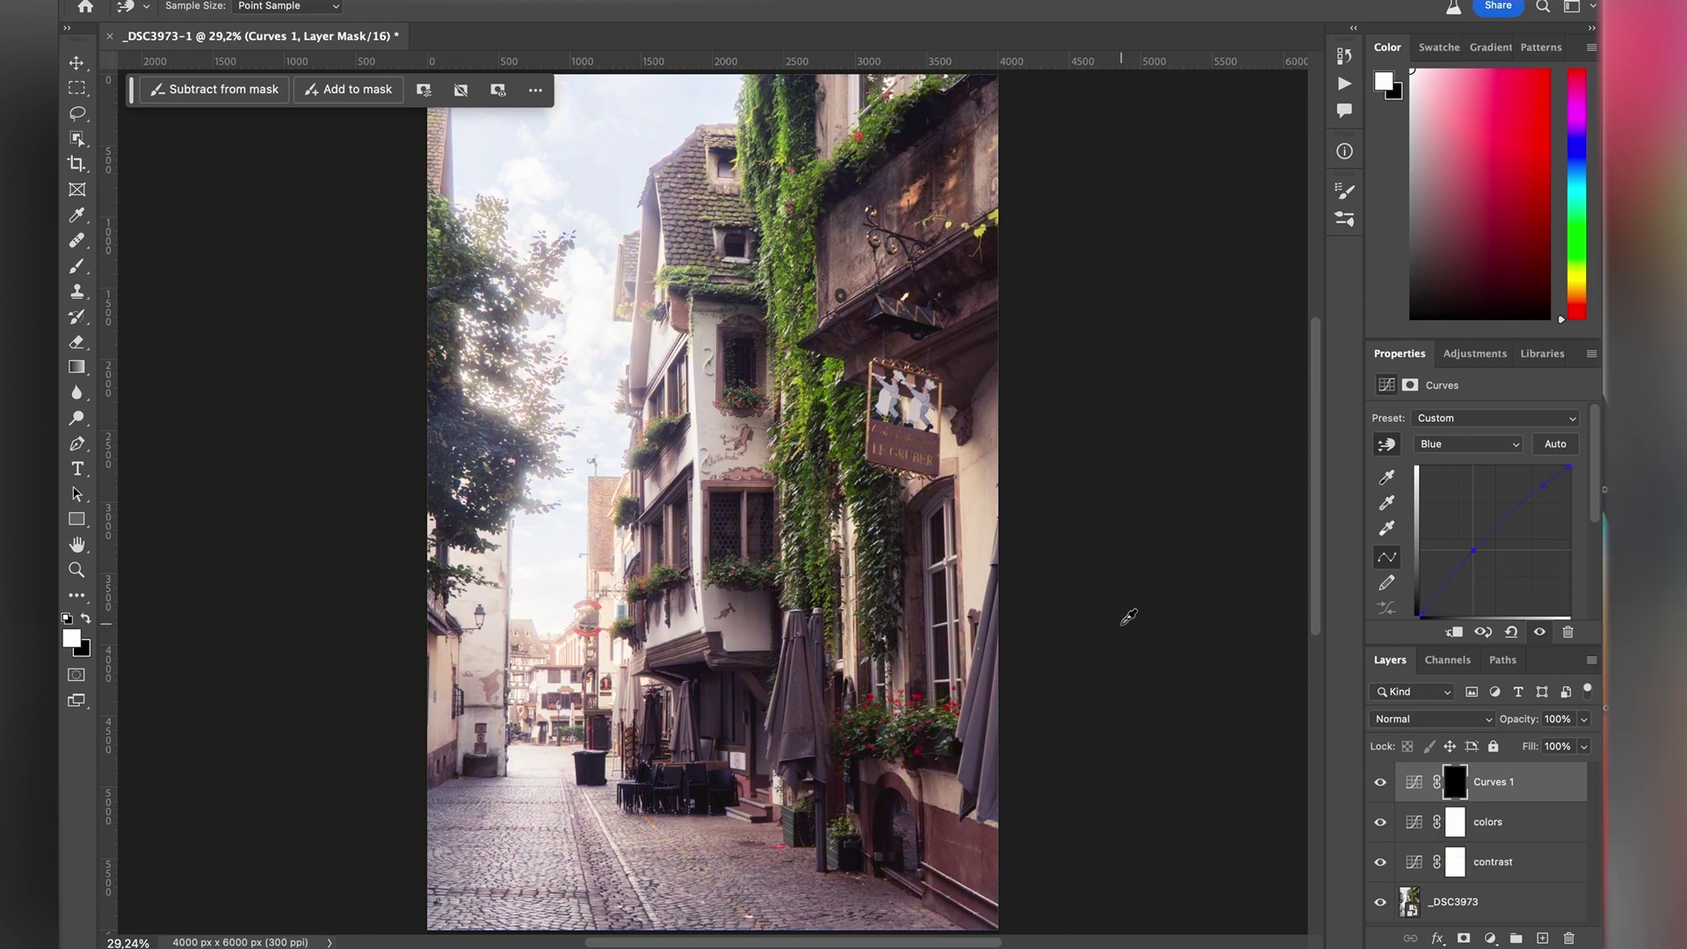
pyautogui.press('b')
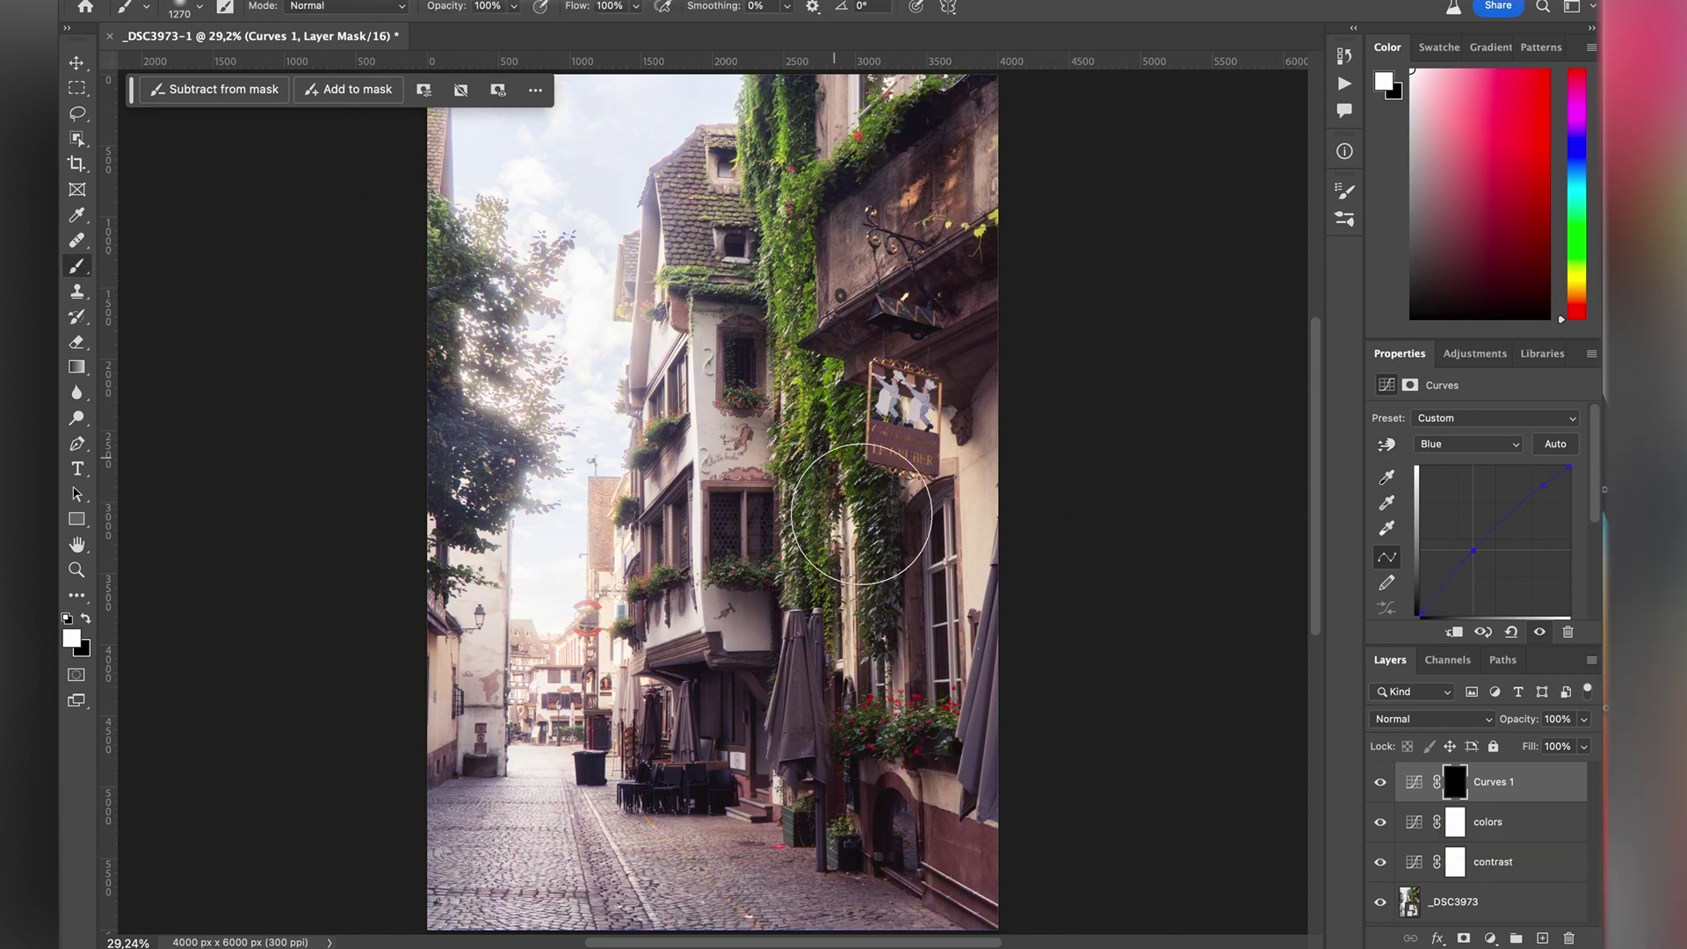
pyautogui.moveTo(699, 631); pyautogui.dragTo(668, 635)
pyautogui.moveTo(703, 883)
pyautogui.mouseDown()
pyautogui.moveTo(802, 901)
pyautogui.moveTo(786, 905)
pyautogui.mouseUp()
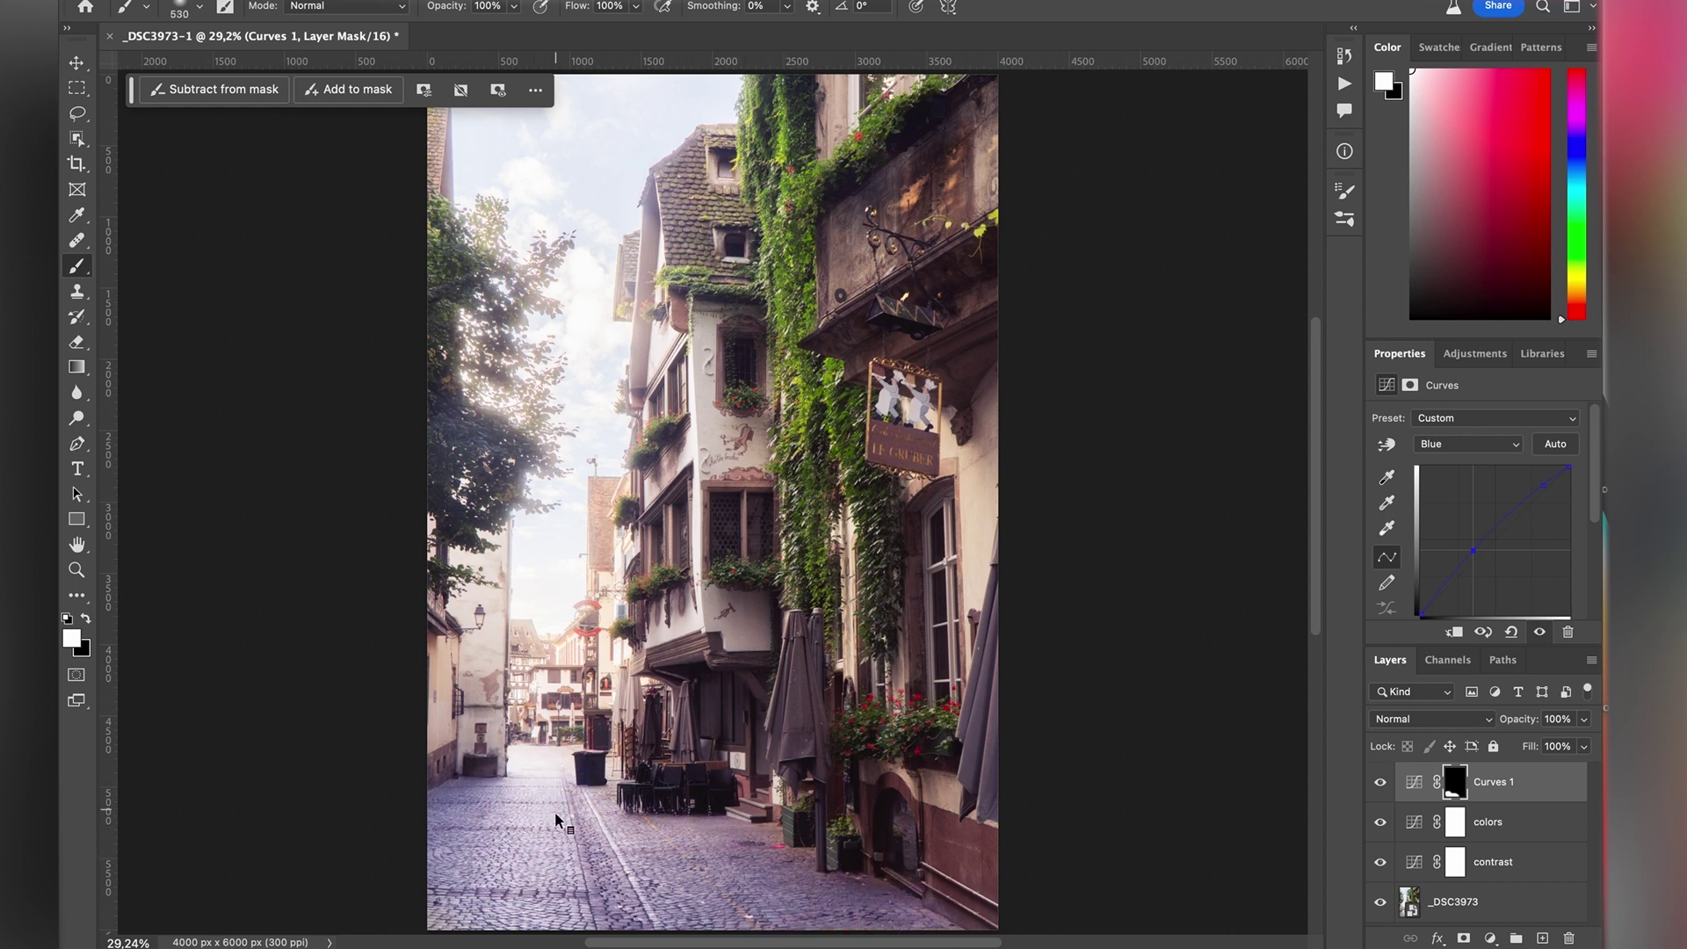
pyautogui.moveTo(570, 818); pyautogui.dragTo(513, 811)
pyautogui.moveTo(698, 893); pyautogui.dragTo(931, 929)
pyautogui.moveTo(982, 846); pyautogui.dragTo(932, 848)
# Add a Curves 2 layer and raise its Red curve by sampling the wooden wall
pyautogui.click(1497, 354)
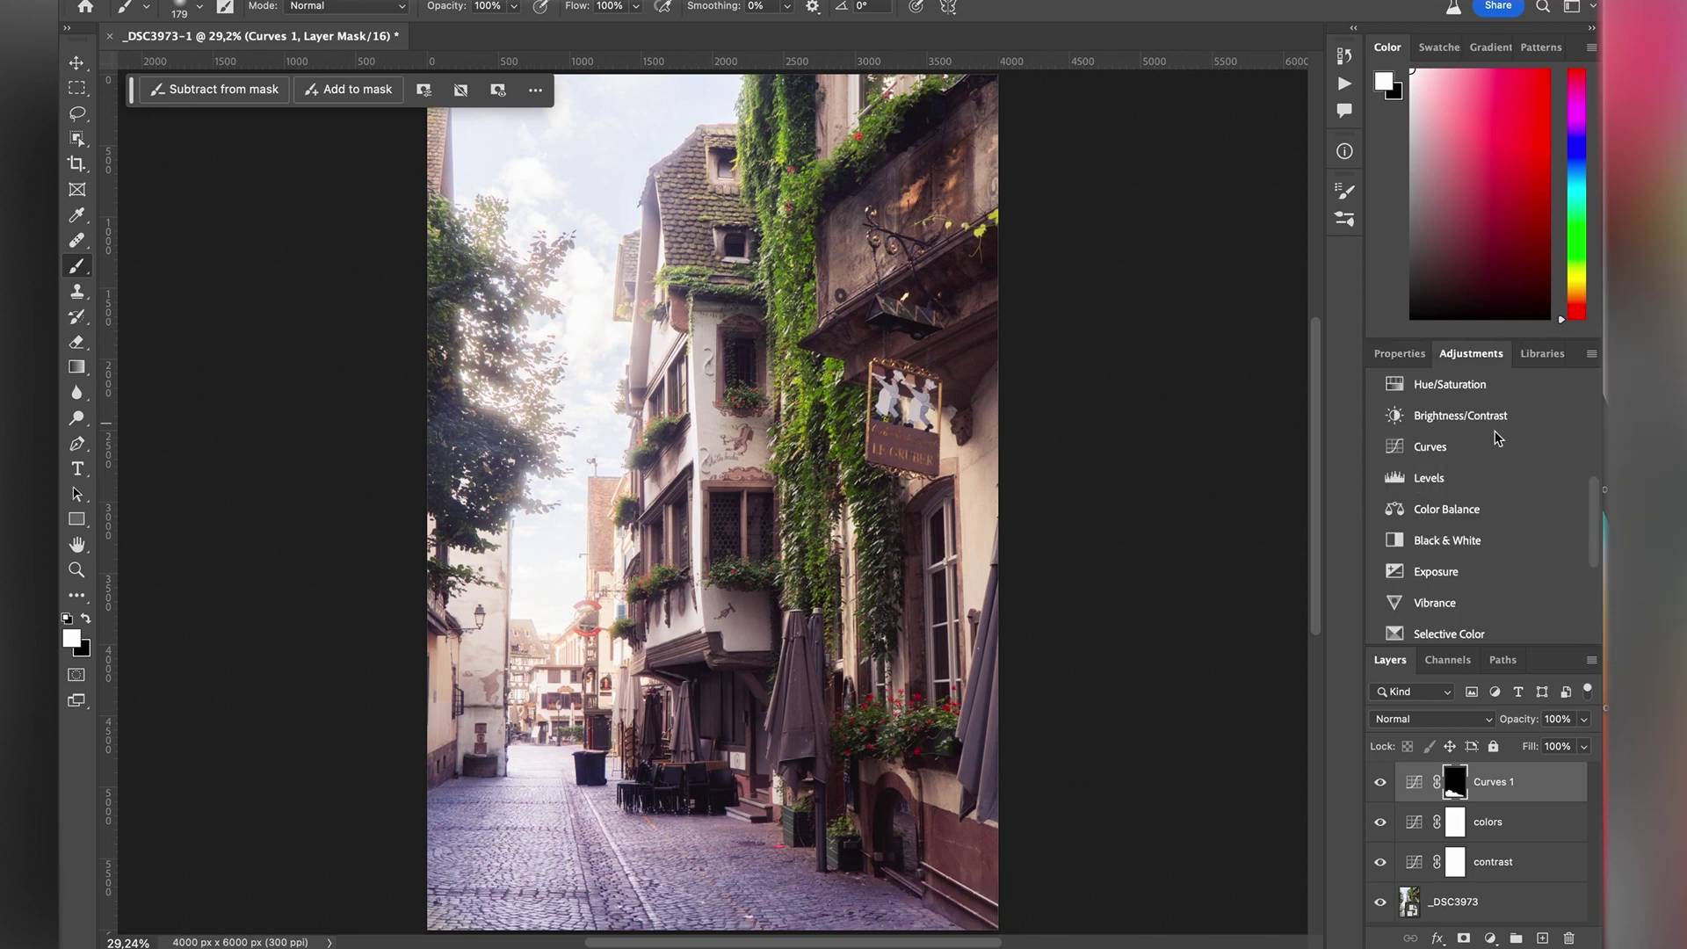
pyautogui.click(1484, 456)
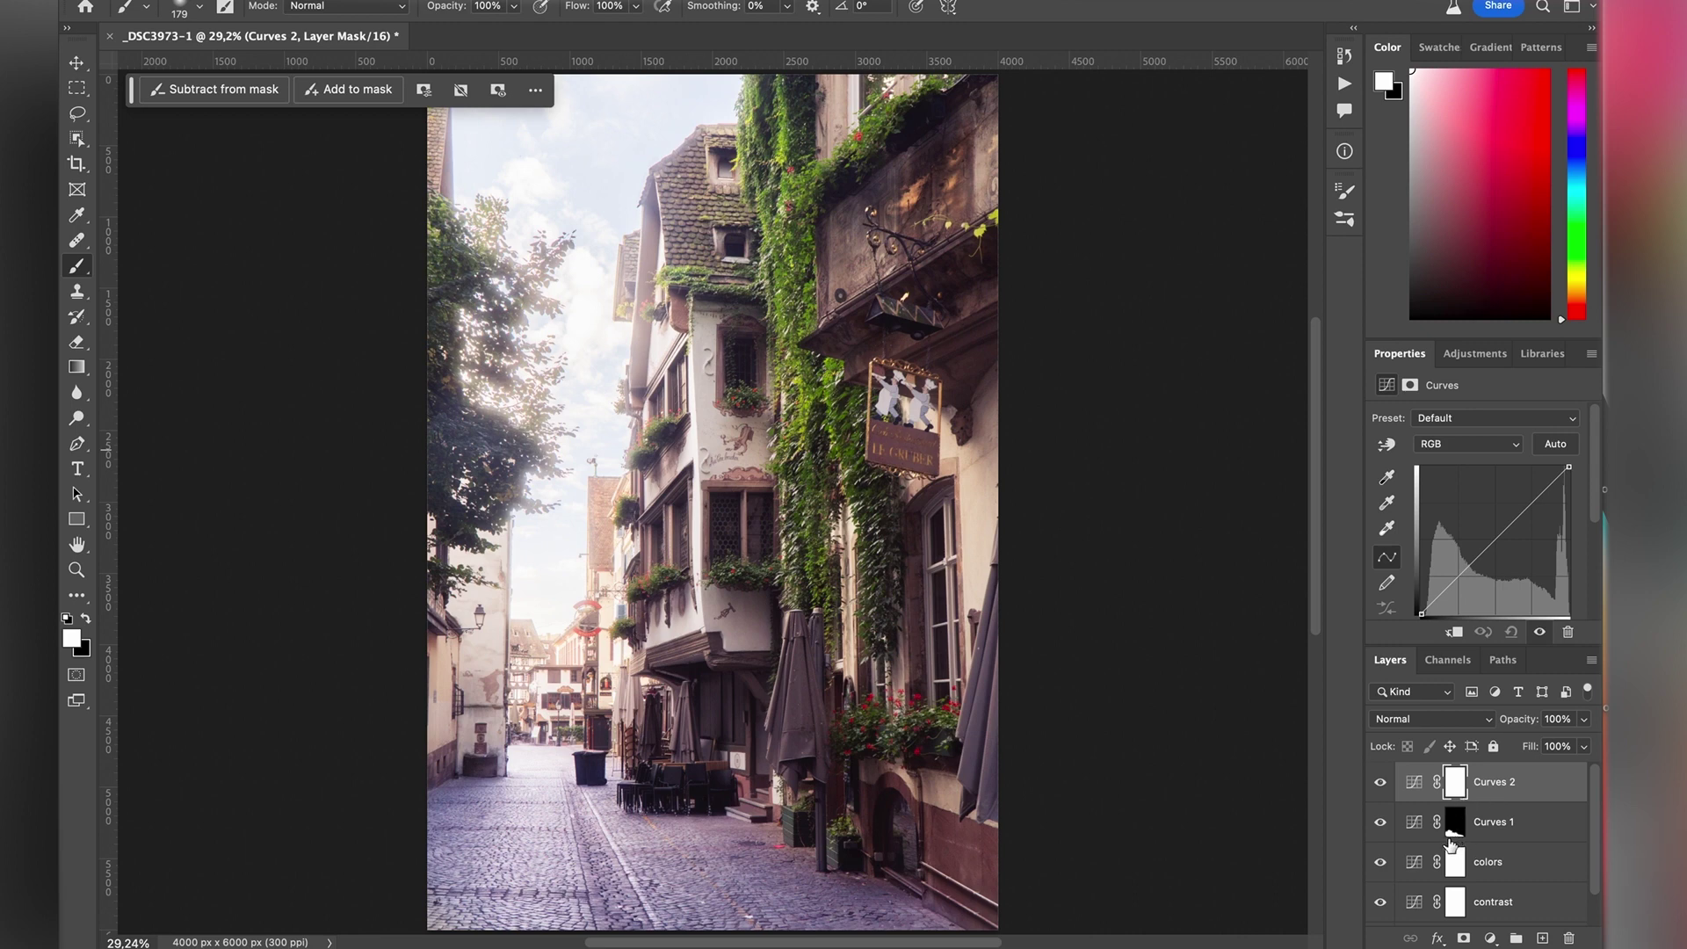
pyautogui.click(1473, 445)
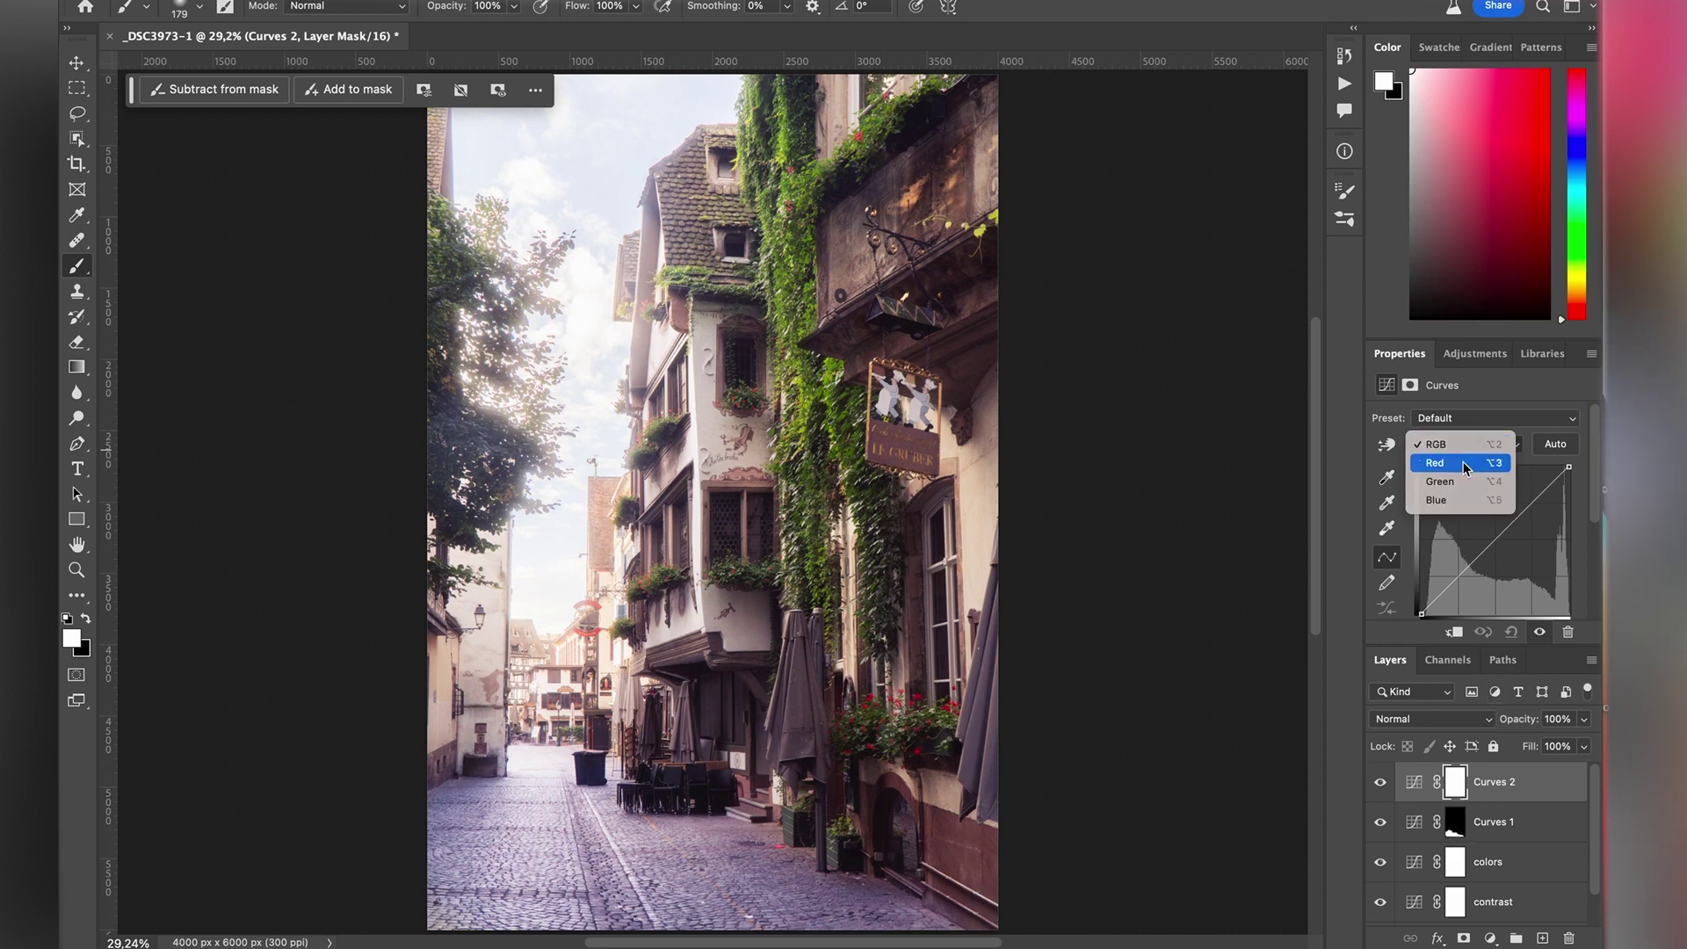
pyautogui.click(1465, 463)
pyautogui.click(1387, 445)
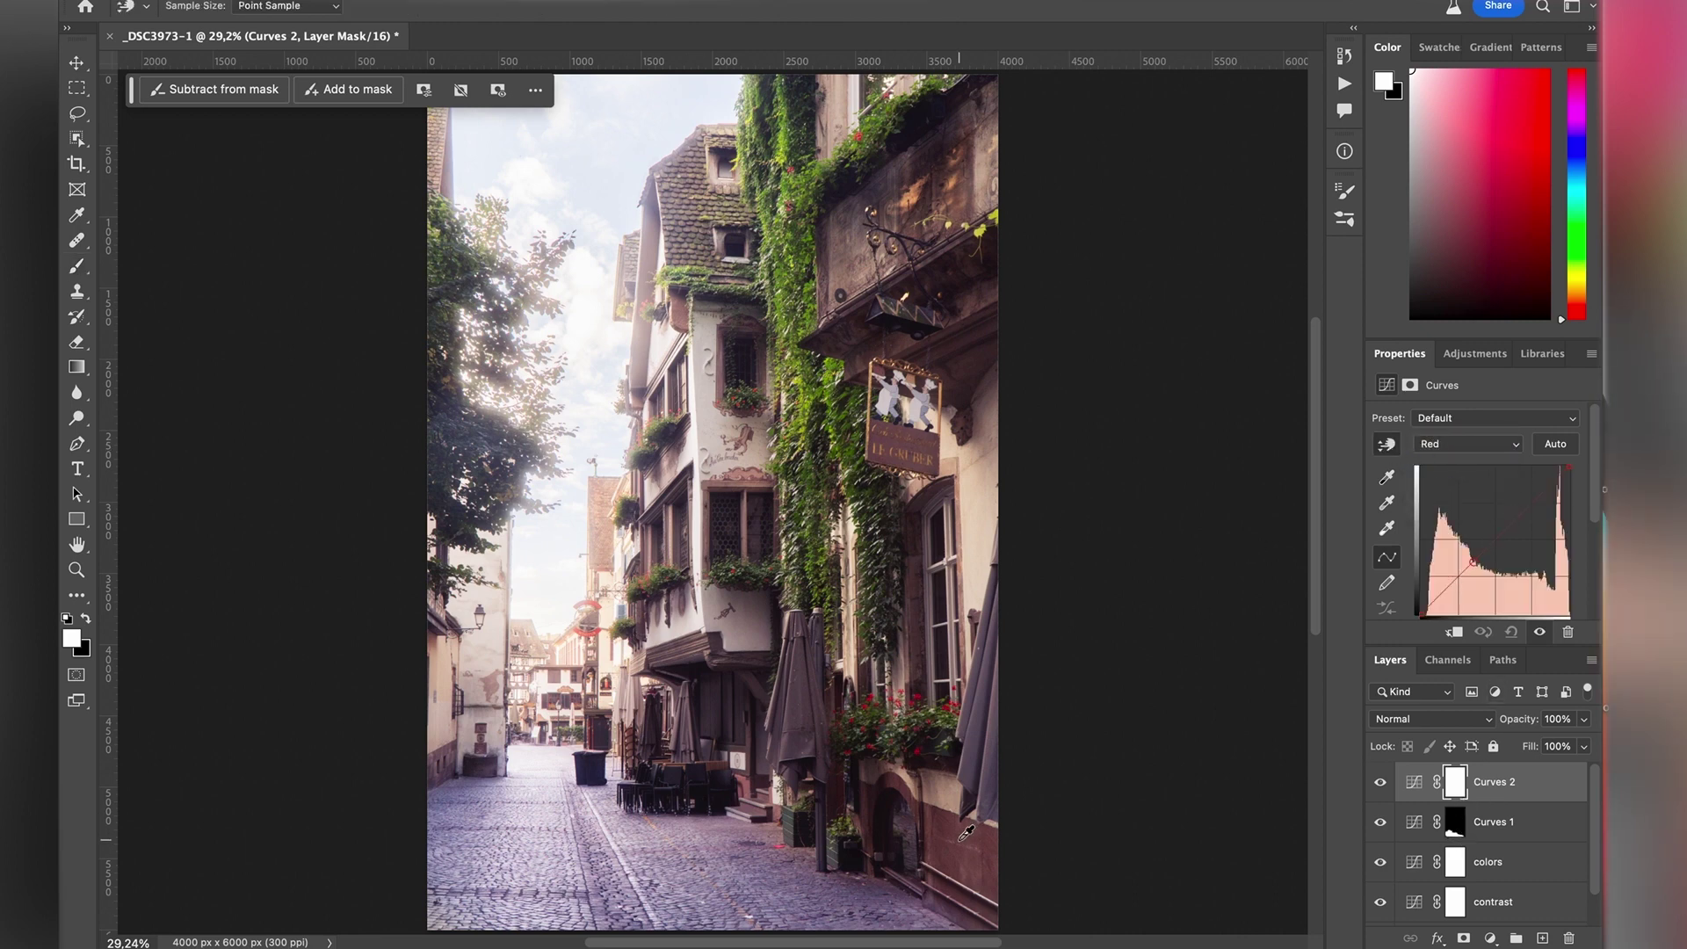
pyautogui.moveTo(965, 848); pyautogui.dragTo(965, 836)
# Invert Curves 2's mask and paint red back onto the lower wooden wall and window frames, brush 122–177 px
pyautogui.hotkey('ctrl', 'i')
pyautogui.press('b')
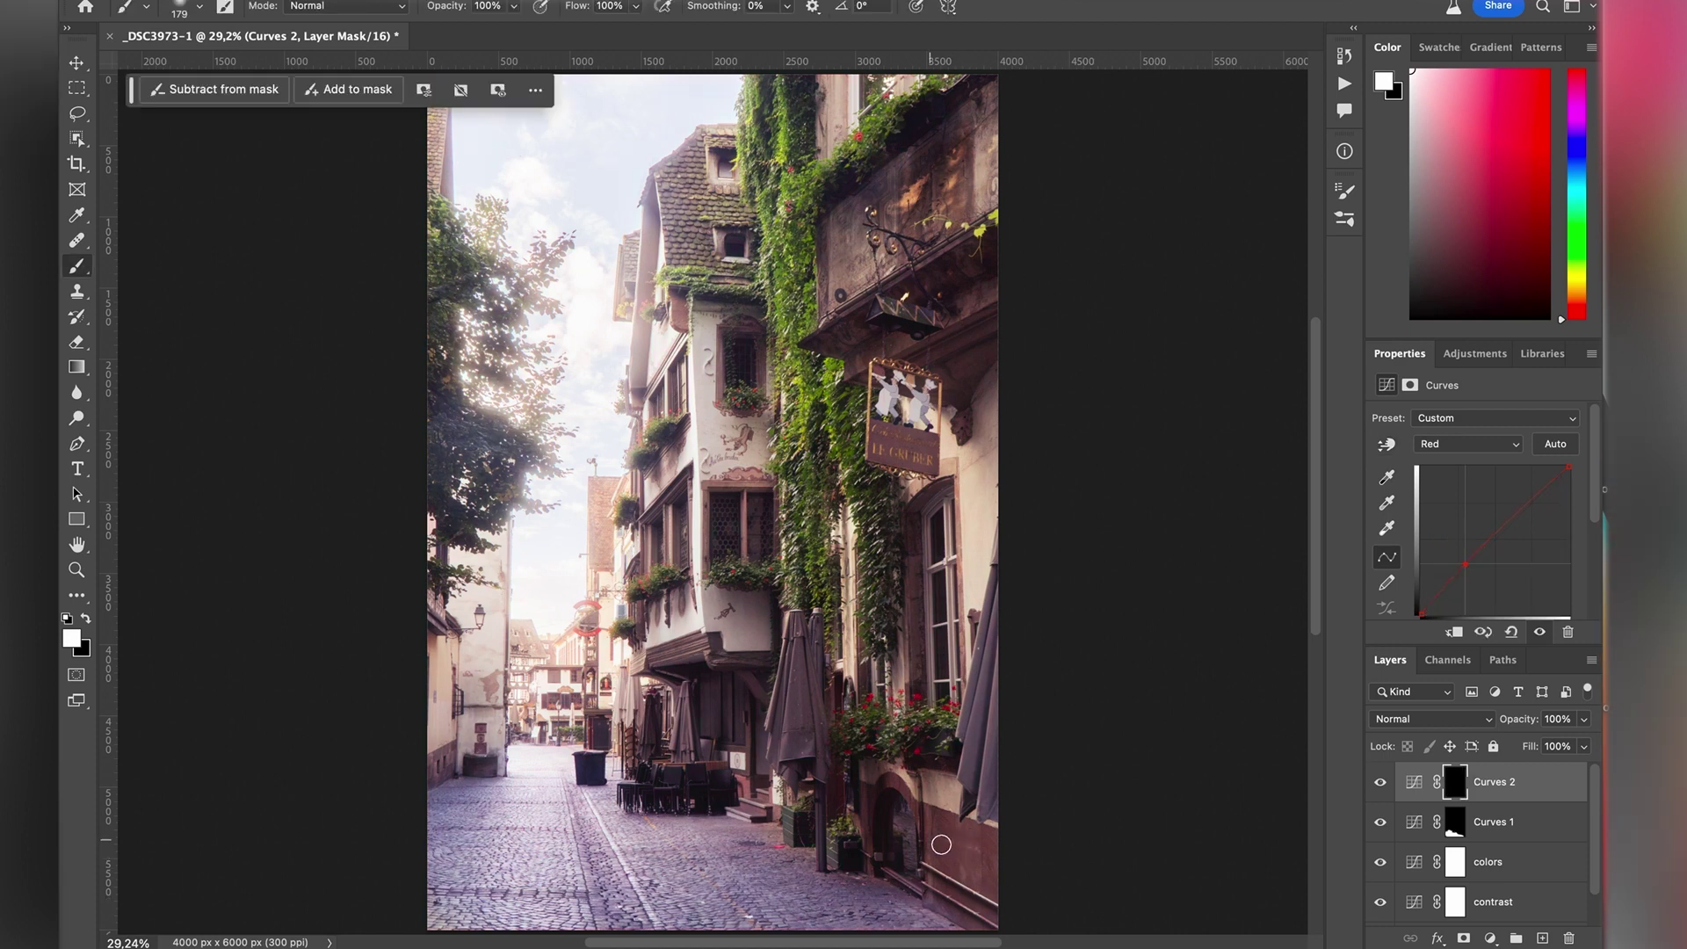
pyautogui.moveTo(964, 857)
pyautogui.mouseDown()
pyautogui.moveTo(1025, 895)
pyautogui.moveTo(940, 843)
pyautogui.moveTo(1016, 858)
pyautogui.moveTo(941, 831)
pyautogui.moveTo(989, 840)
pyautogui.mouseUp()
pyautogui.moveTo(940, 866); pyautogui.dragTo(927, 841)
pyautogui.moveTo(595, 743); pyautogui.dragTo(587, 730)
pyautogui.press(']')
pyautogui.press(']')
pyautogui.press(']')
pyautogui.press(']')
pyautogui.press(']')
pyautogui.press(']')
pyautogui.press('[')
pyautogui.press('[')
pyautogui.press('[')
pyautogui.scroll(-2, 1106, 651)
# Rename the Curves 1 layer to 'blues' and Curves 2 to 'reds'
pyautogui.scroll(-1, 1524, 831)
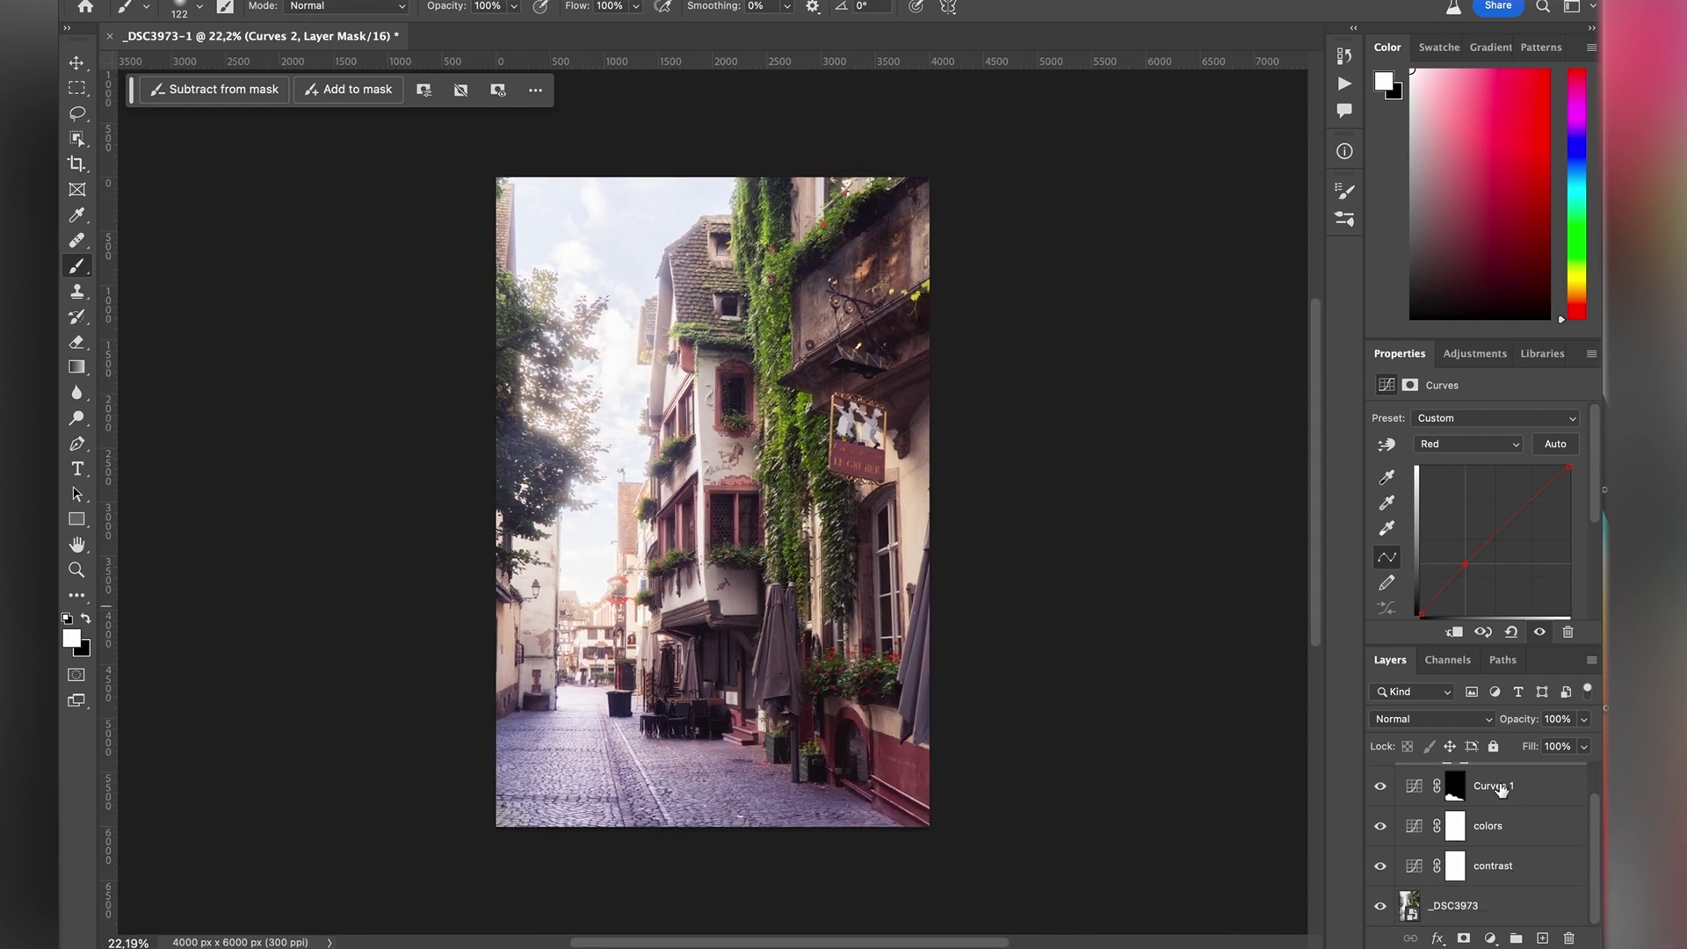
pyautogui.doubleClick(1502, 787)
pyautogui.write('blues')
pyautogui.press('Return')
pyautogui.scroll(1, 1510, 813)
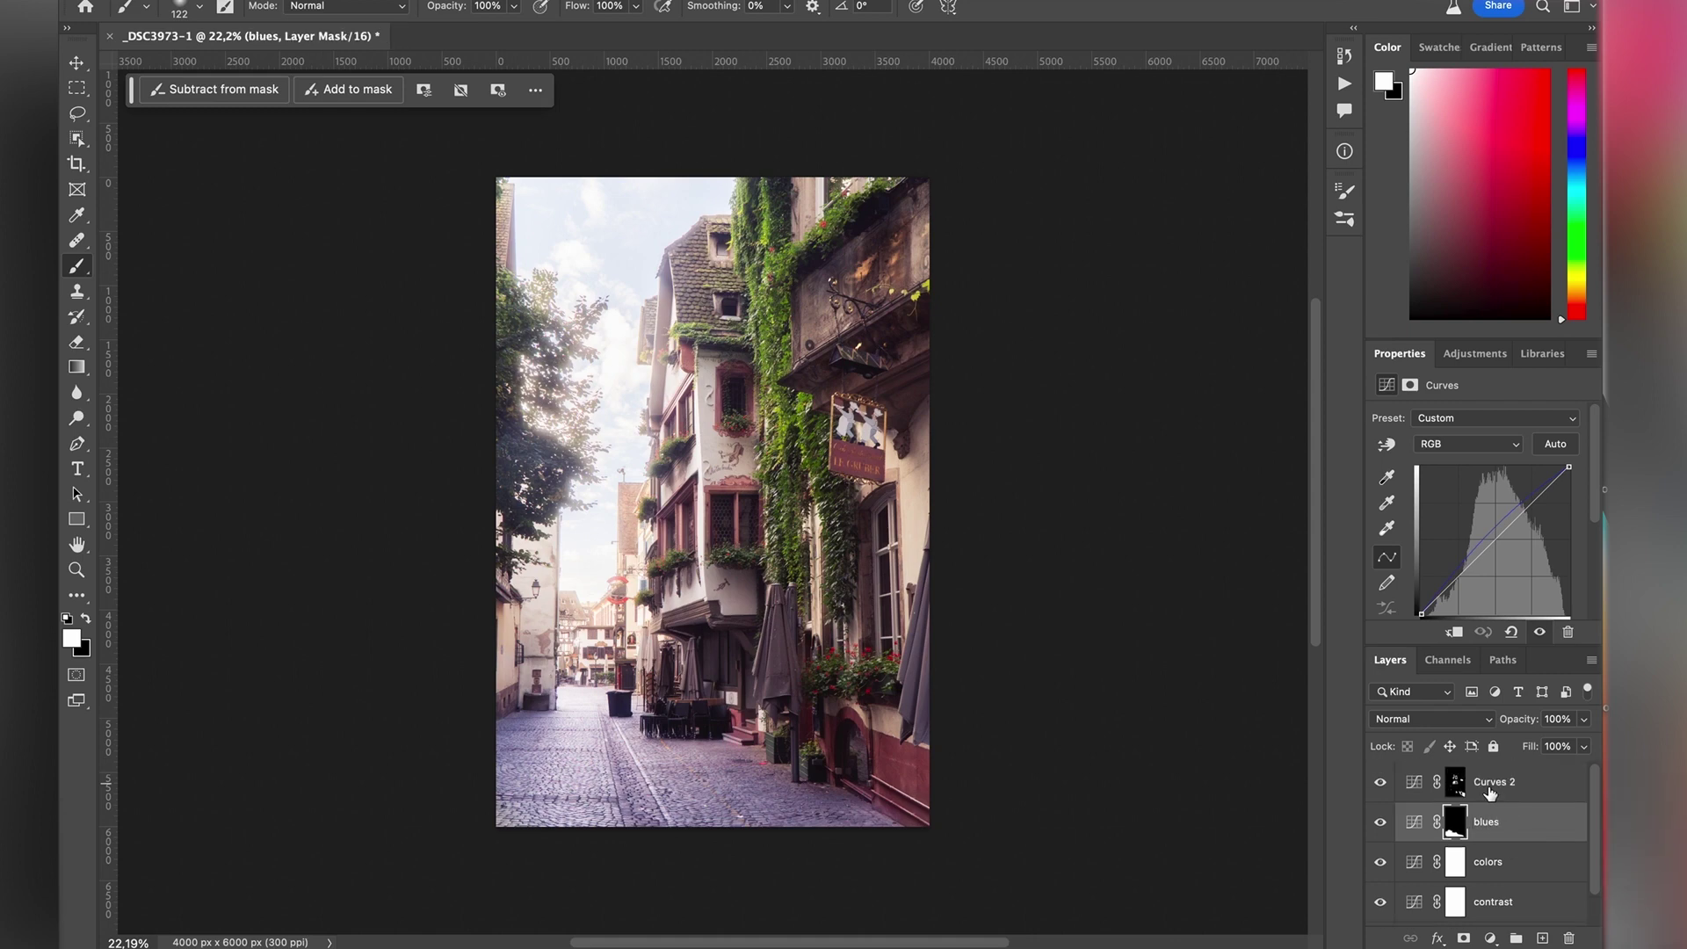
pyautogui.click(1492, 791)
# Select all the Curves adjustment layers and toggle their visibility to compare against the original
pyautogui.scroll(-1, 1486, 796)
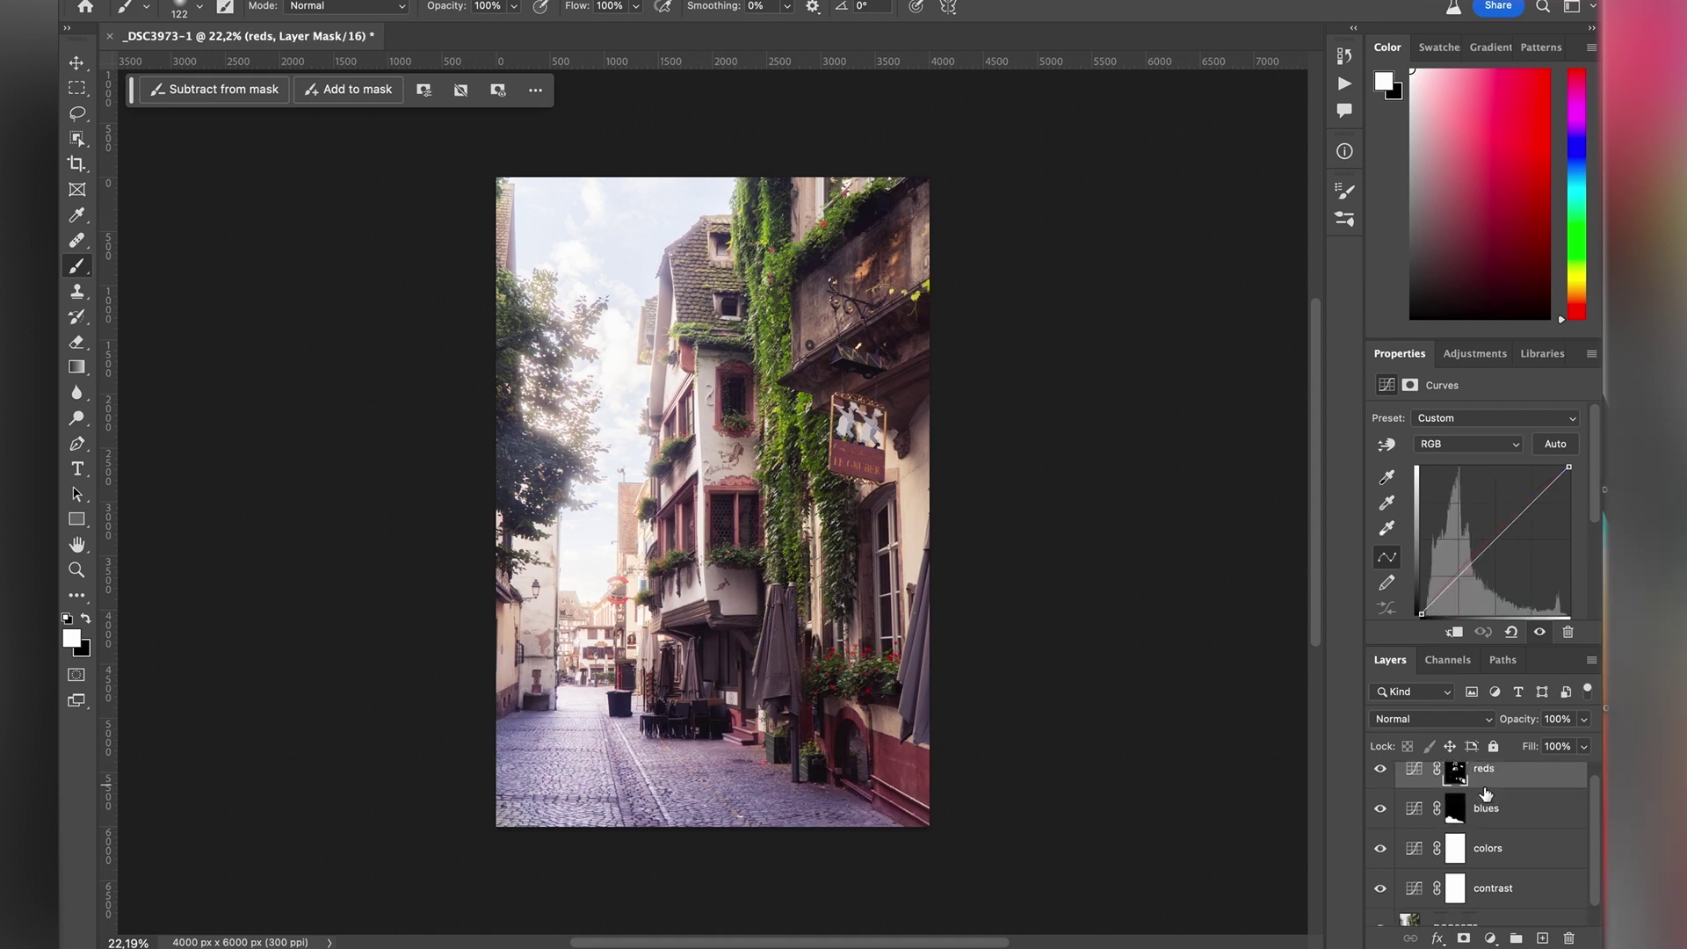
pyautogui.keyDown('shift'); pyautogui.click(1513, 868); pyautogui.keyUp('shift')
pyautogui.press('super+comma')
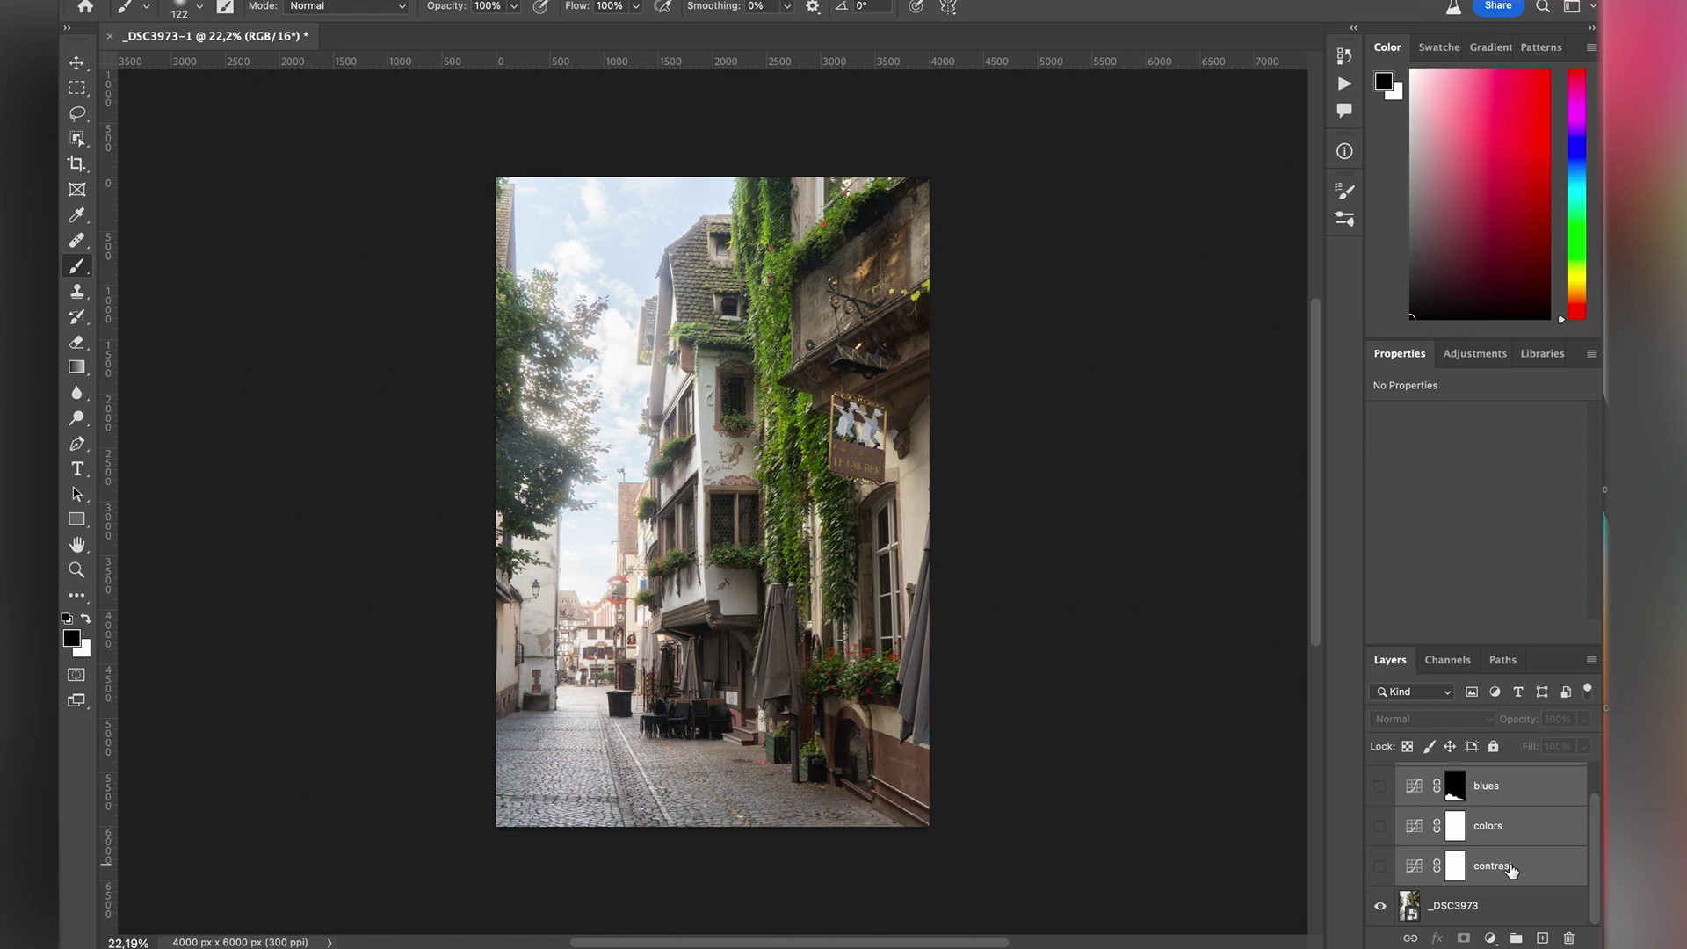
pyautogui.press('super+comma')
pyautogui.press('super+comma')
pyautogui.press('super+comma')
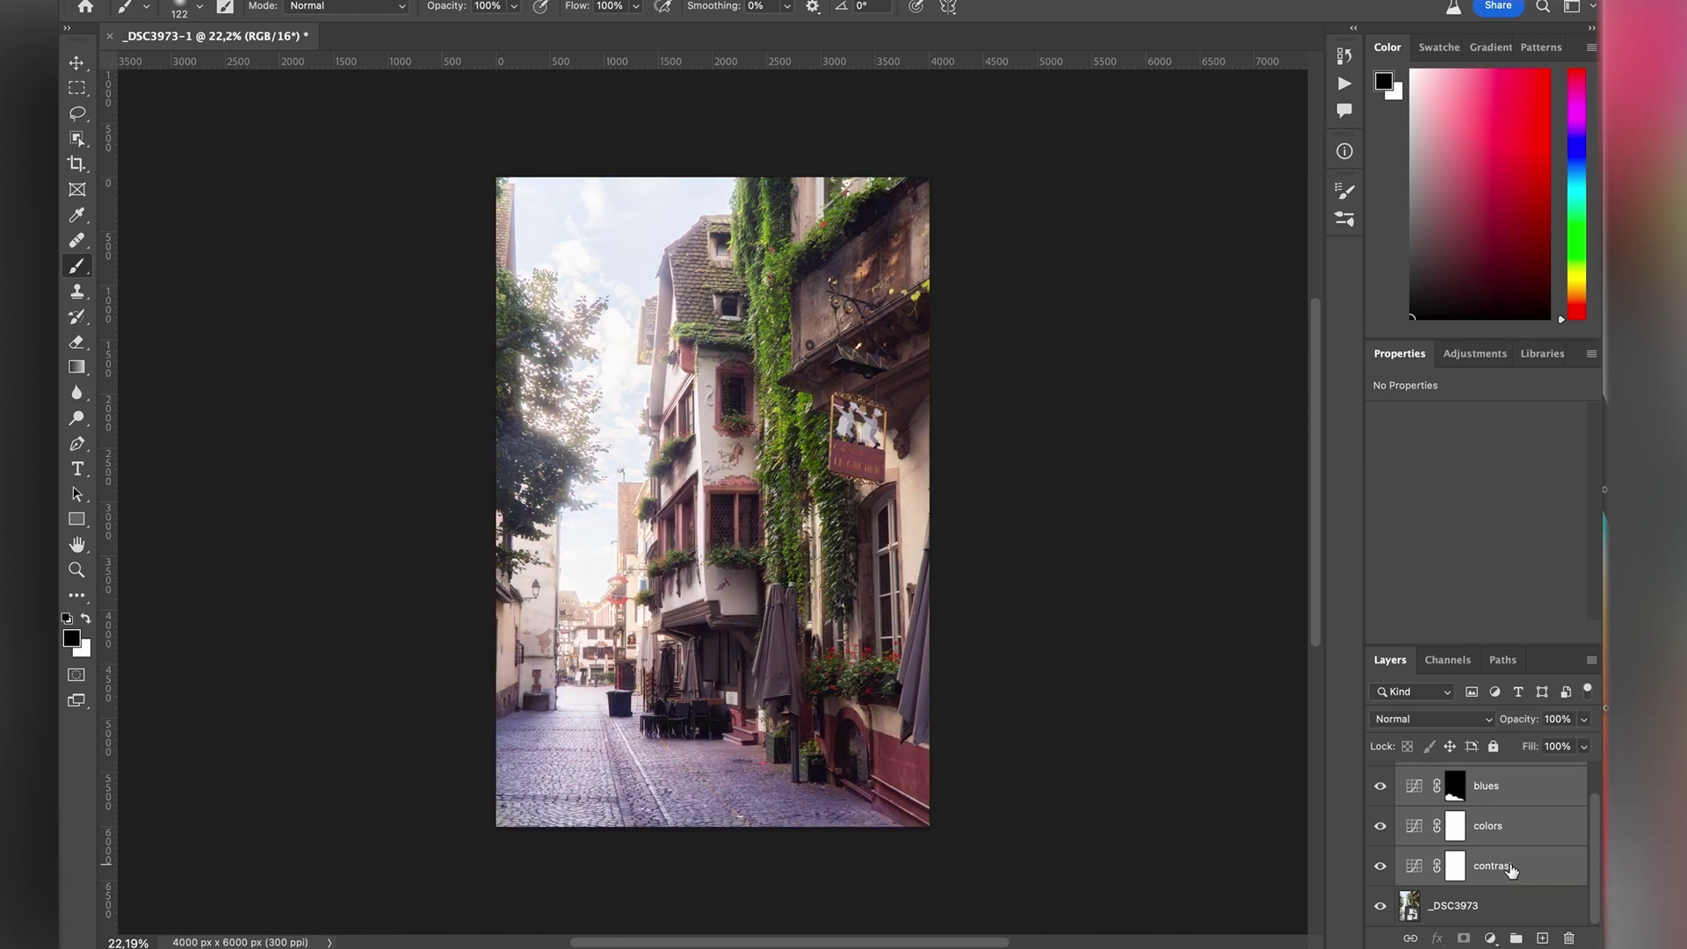
pyautogui.press('super+comma')
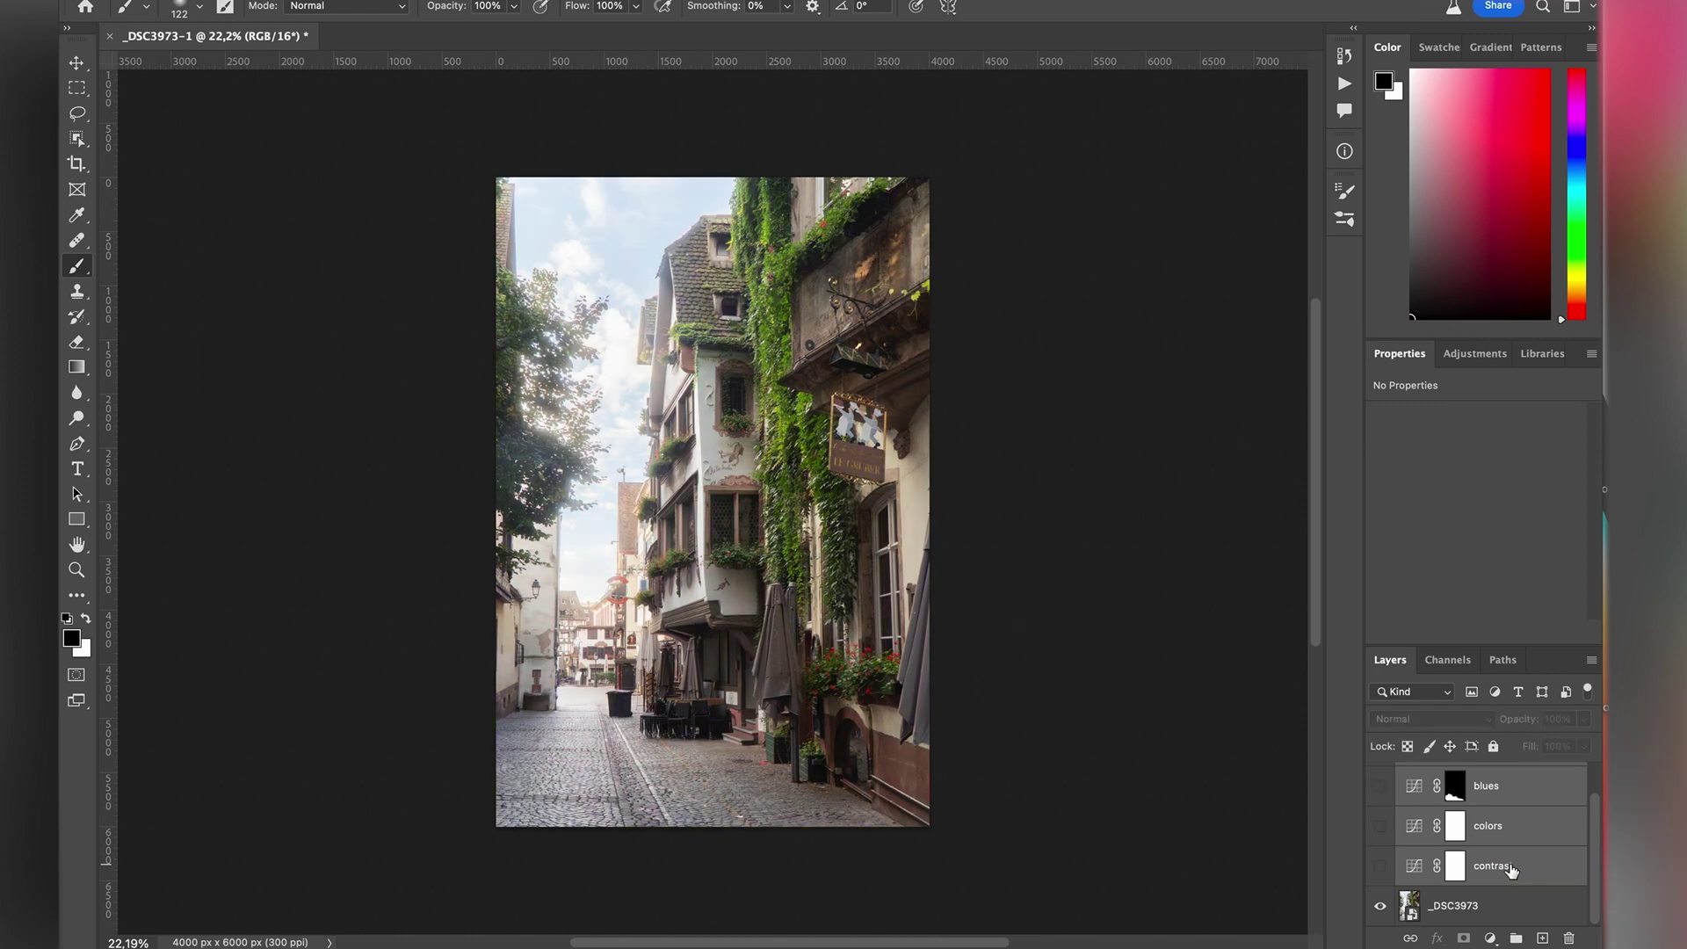
pyautogui.press('super+comma')
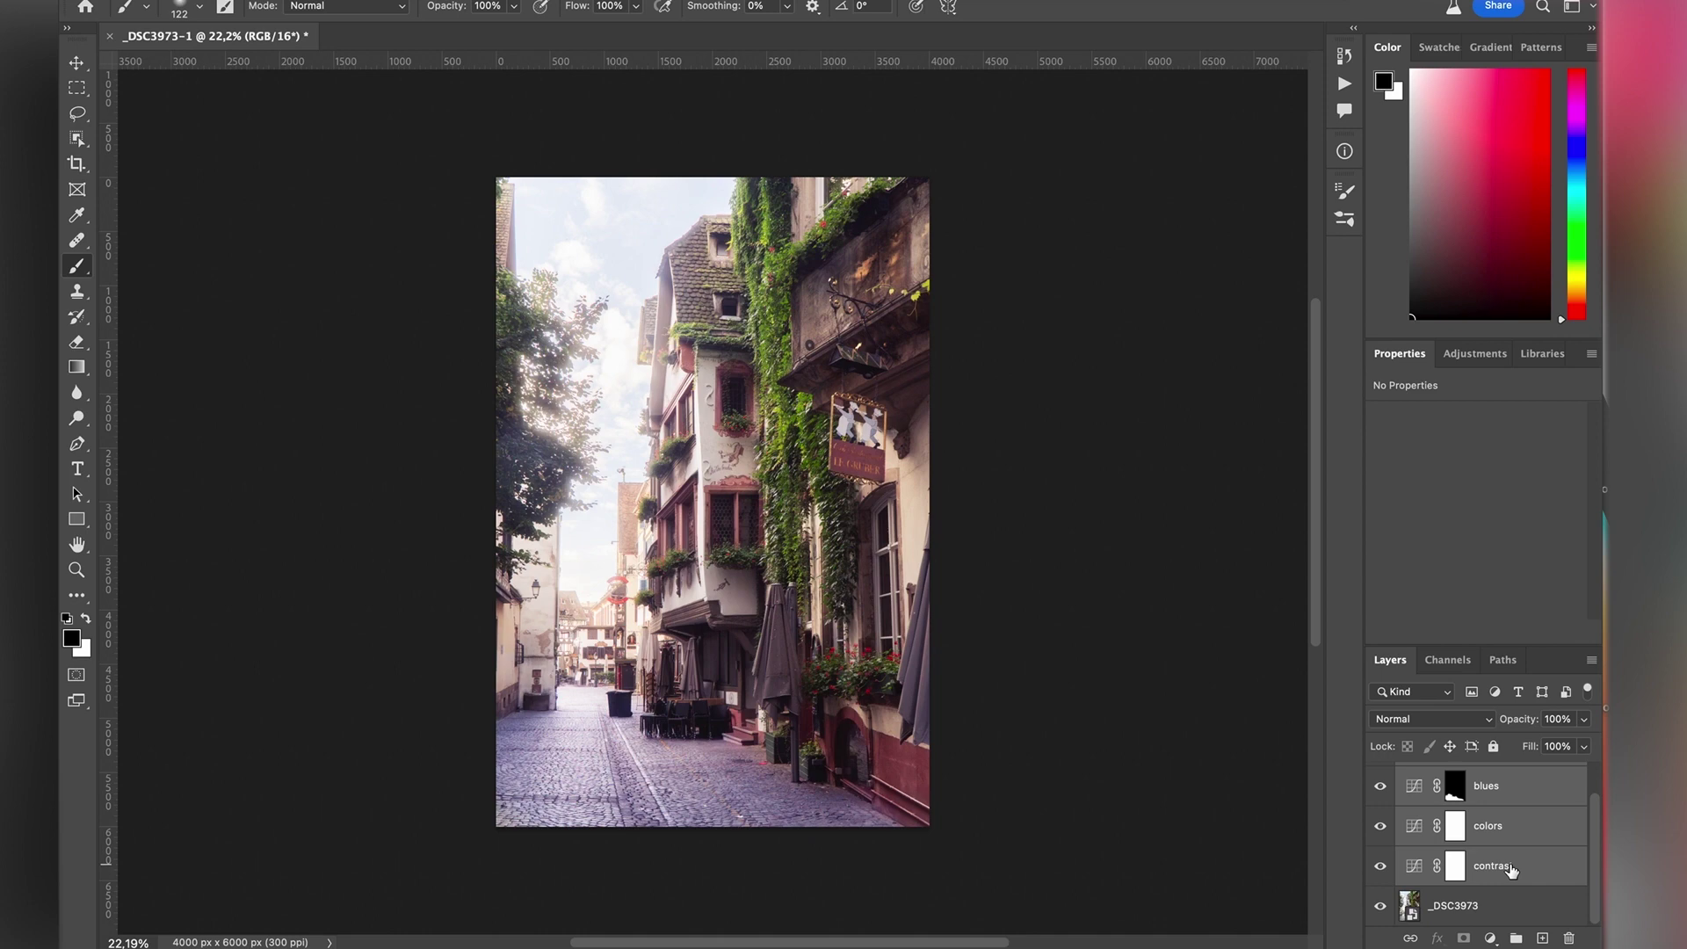
pyautogui.scroll(1, 1512, 870)
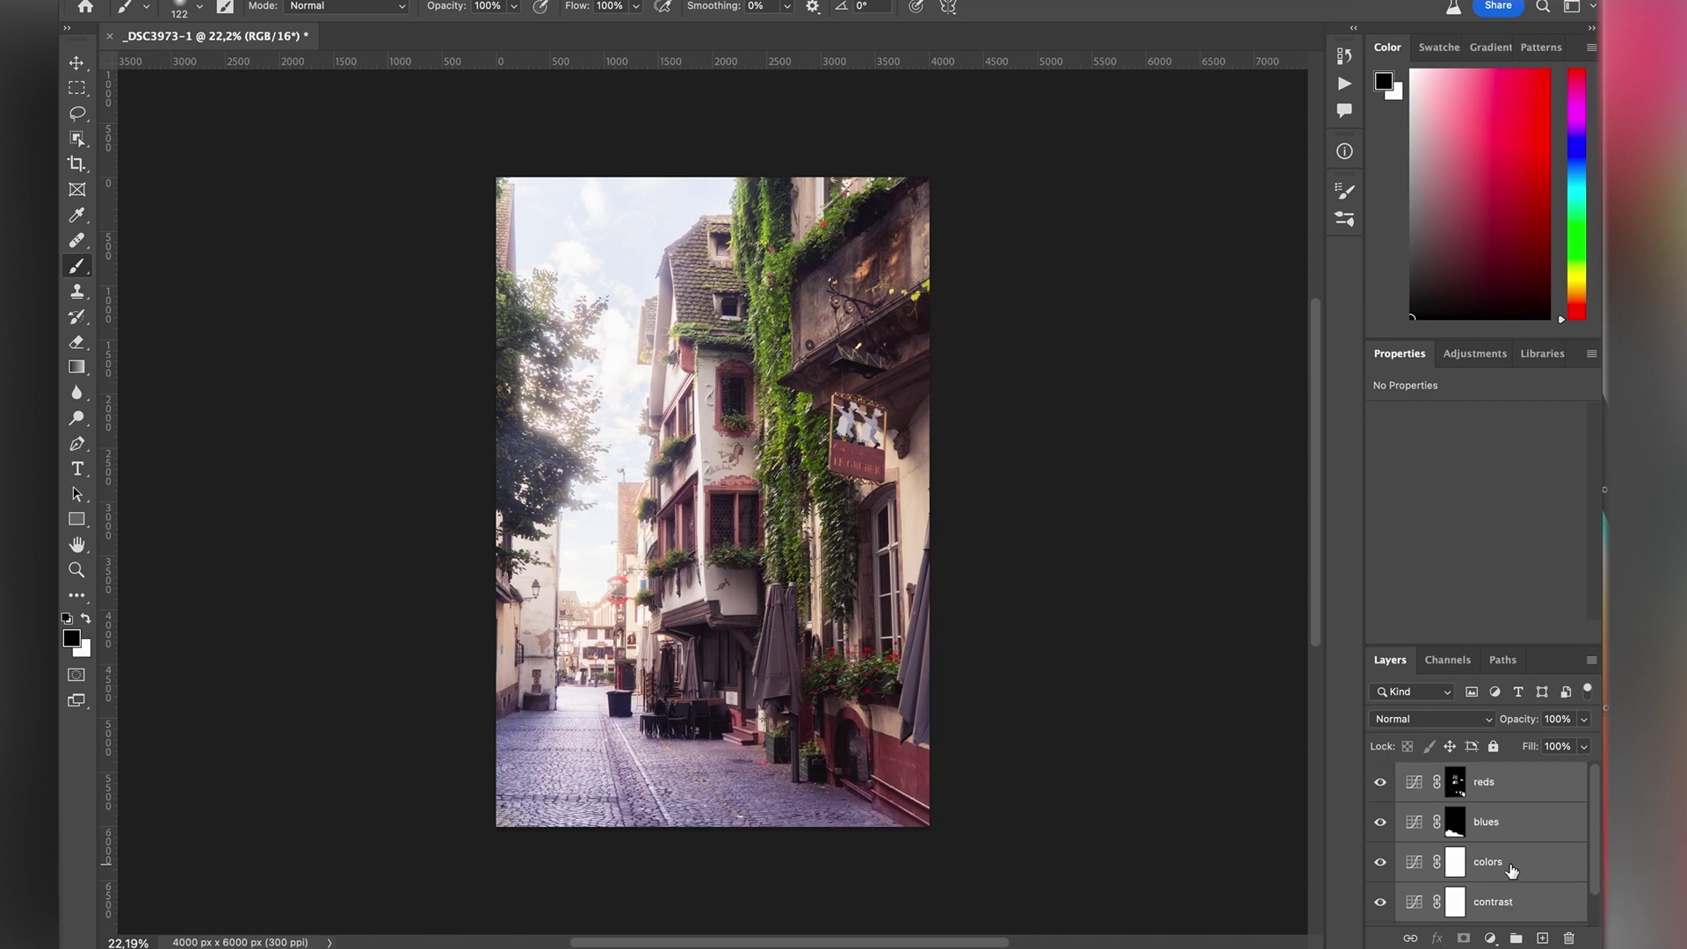